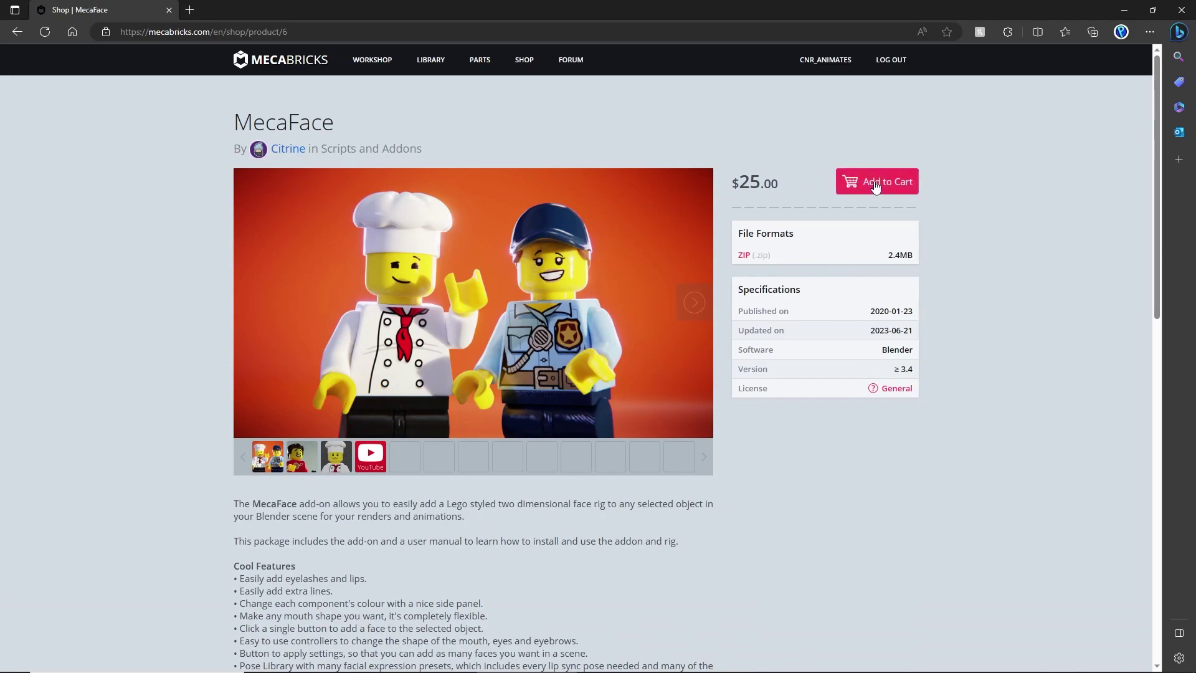
- Try to add the MecaFace add-on to the cart, and open the Blender Lite product from the shop
{"action": "left_click", "coordinate": [875, 185]}
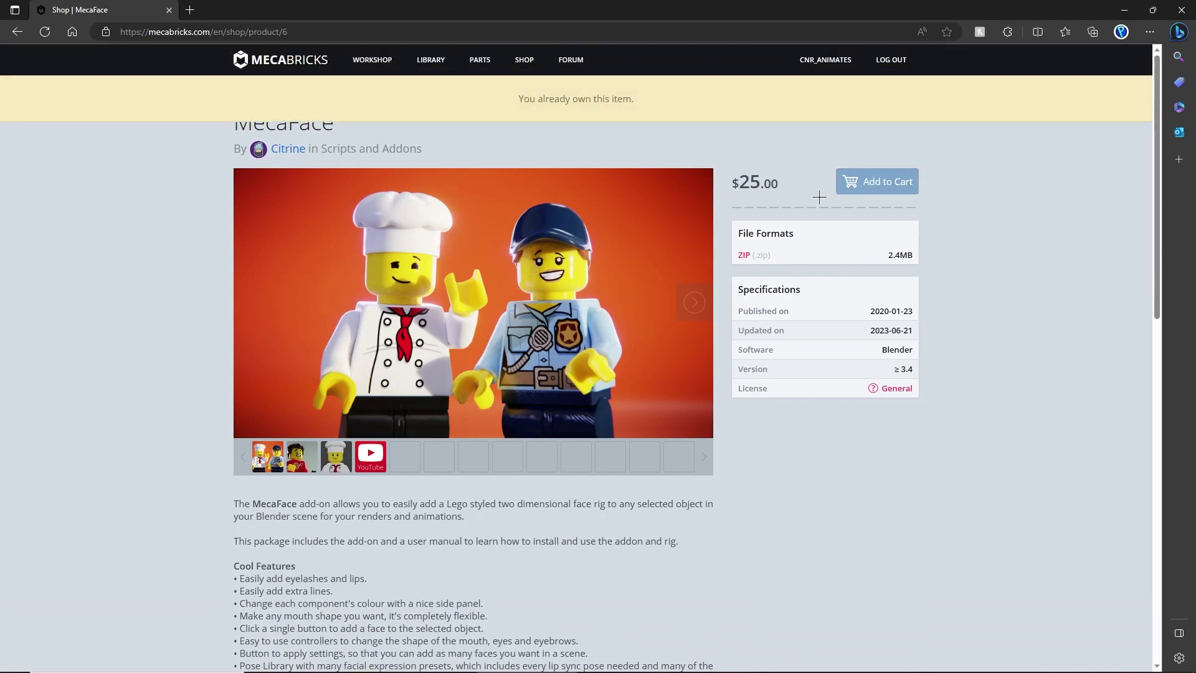
{"action": "left_click", "coordinate": [16, 33]}
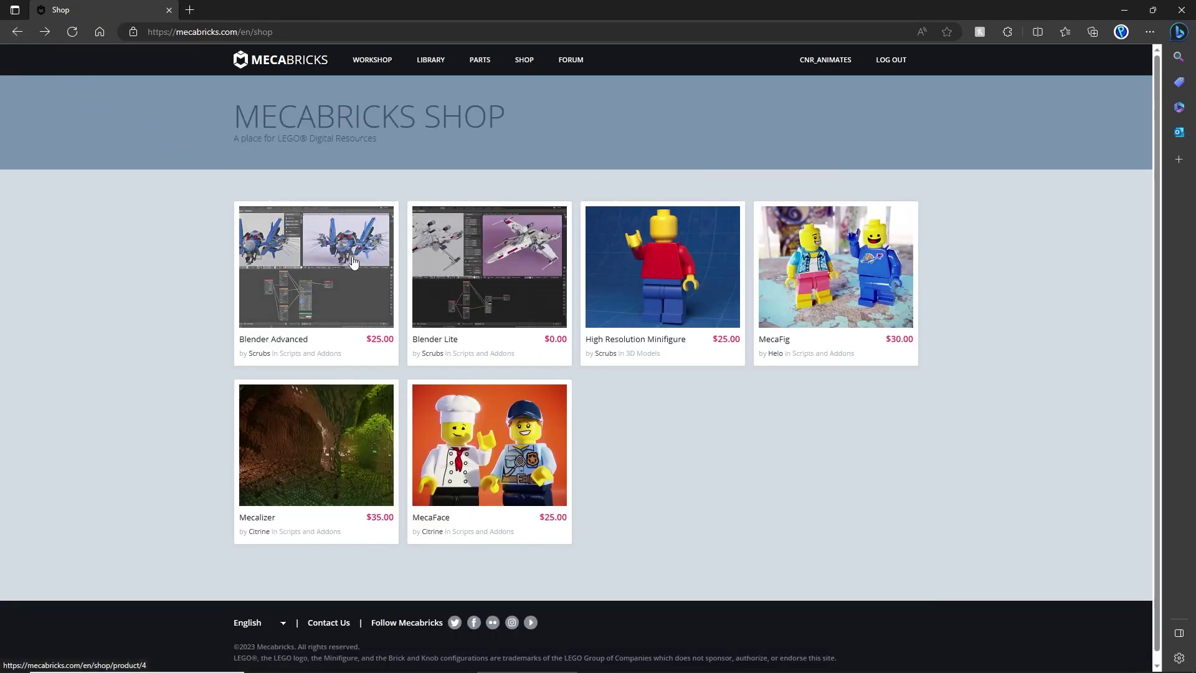
{"action": "left_click", "coordinate": [464, 262]}
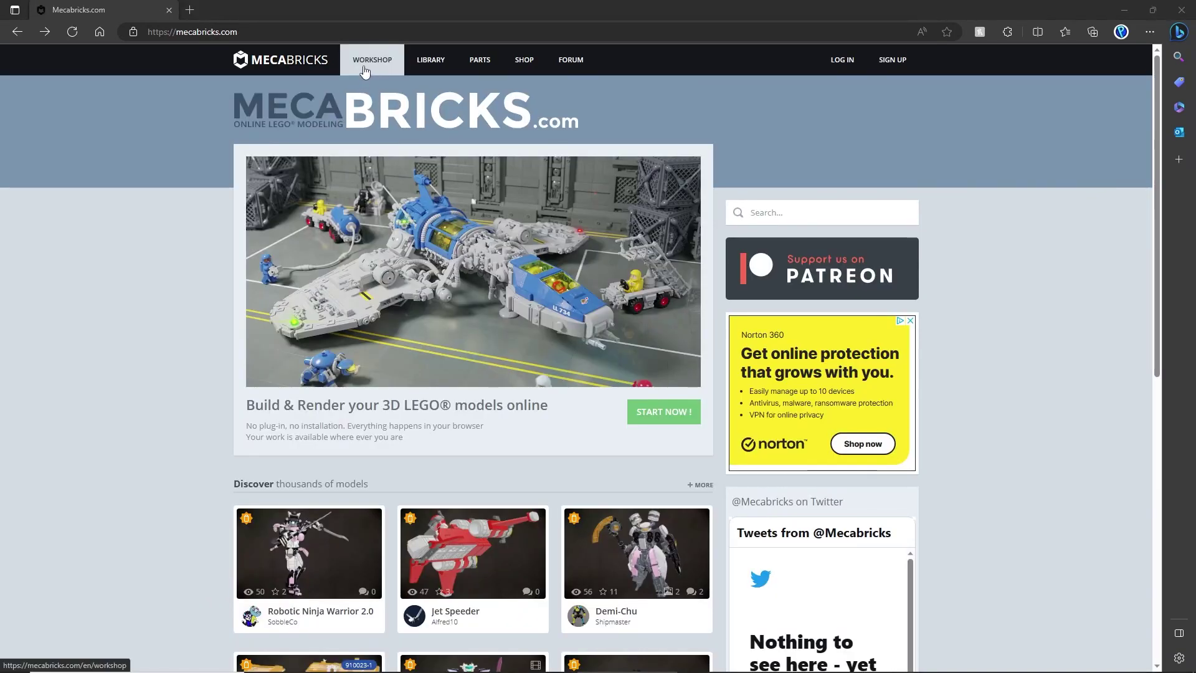
- Open the Mecabricks workshop and enlarge the parts library to show several rows of parts
{"action": "left_click", "coordinate": [364, 62]}
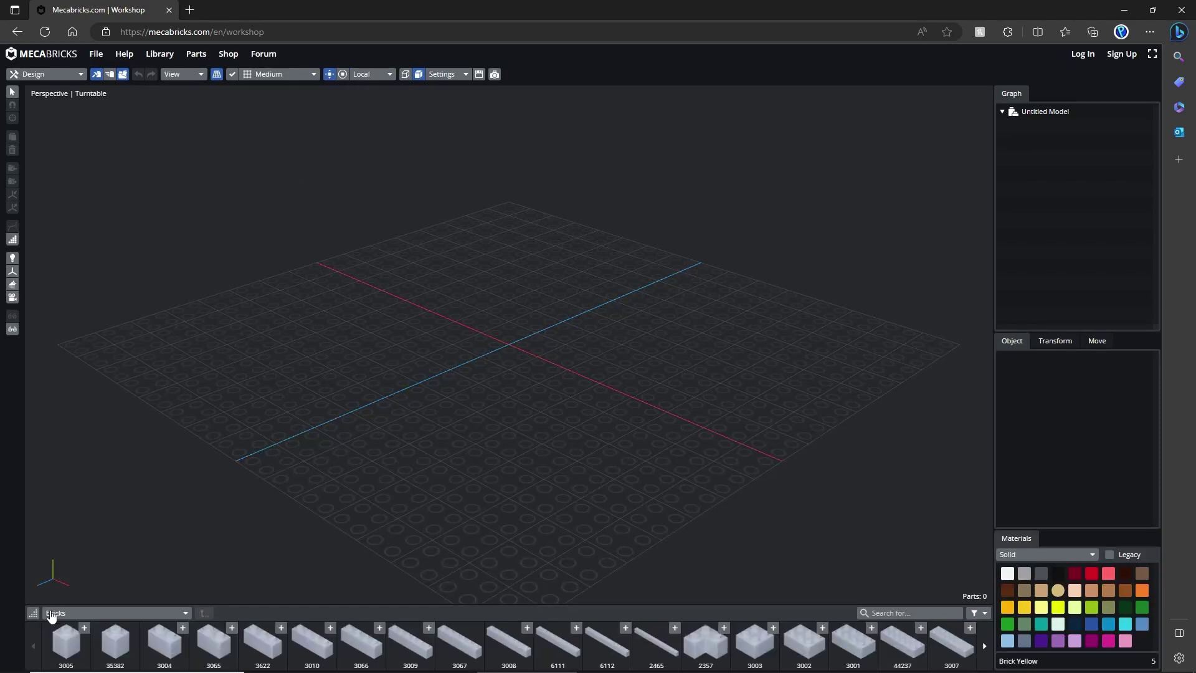
{"action": "left_click_drag", "start_coordinate": [35, 617], "coordinate": [48, 500]}
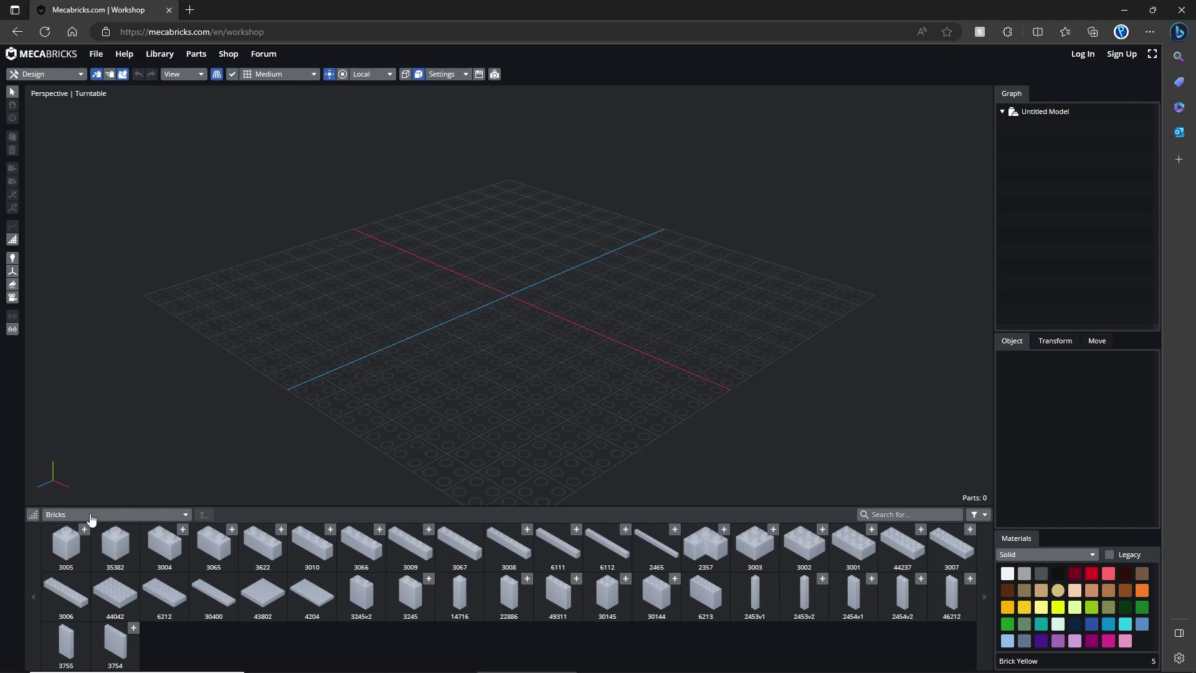
- Browse the Minifigures - Upper Parts and Minifigures - Lower Parts categories in the parts library
{"action": "left_click", "coordinate": [90, 518]}
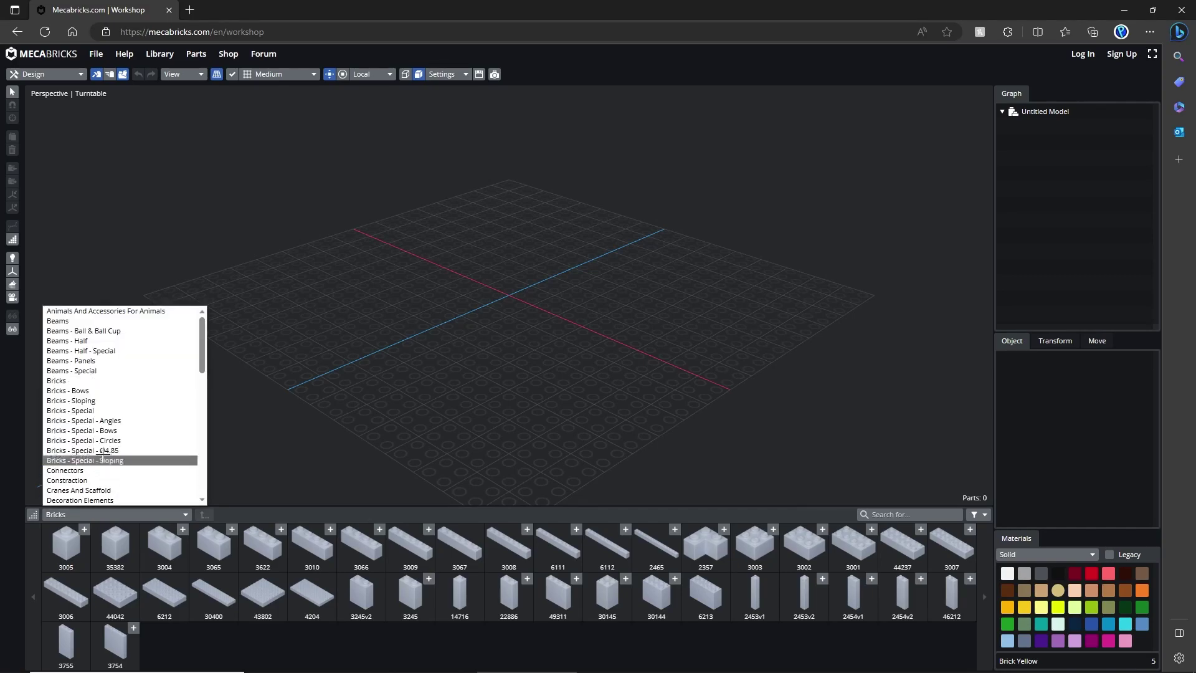
{"action": "scroll", "coordinate": [112, 461], "scroll_direction": "down", "scroll_amount": 5}
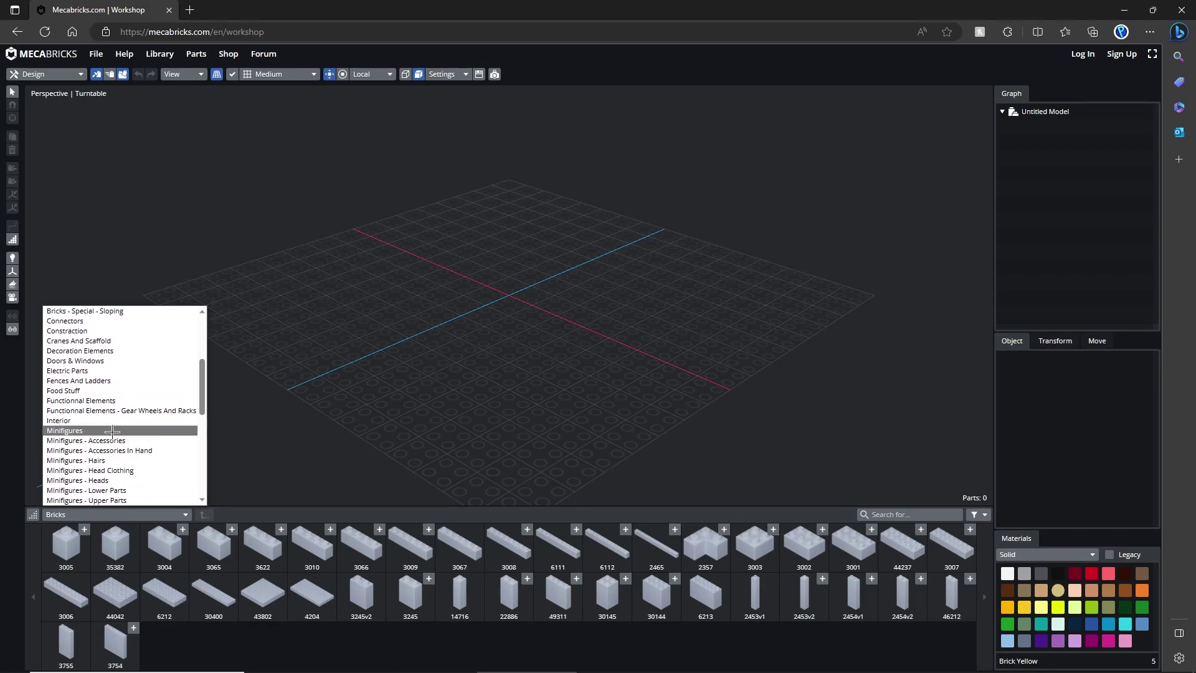
{"action": "left_click", "coordinate": [112, 500]}
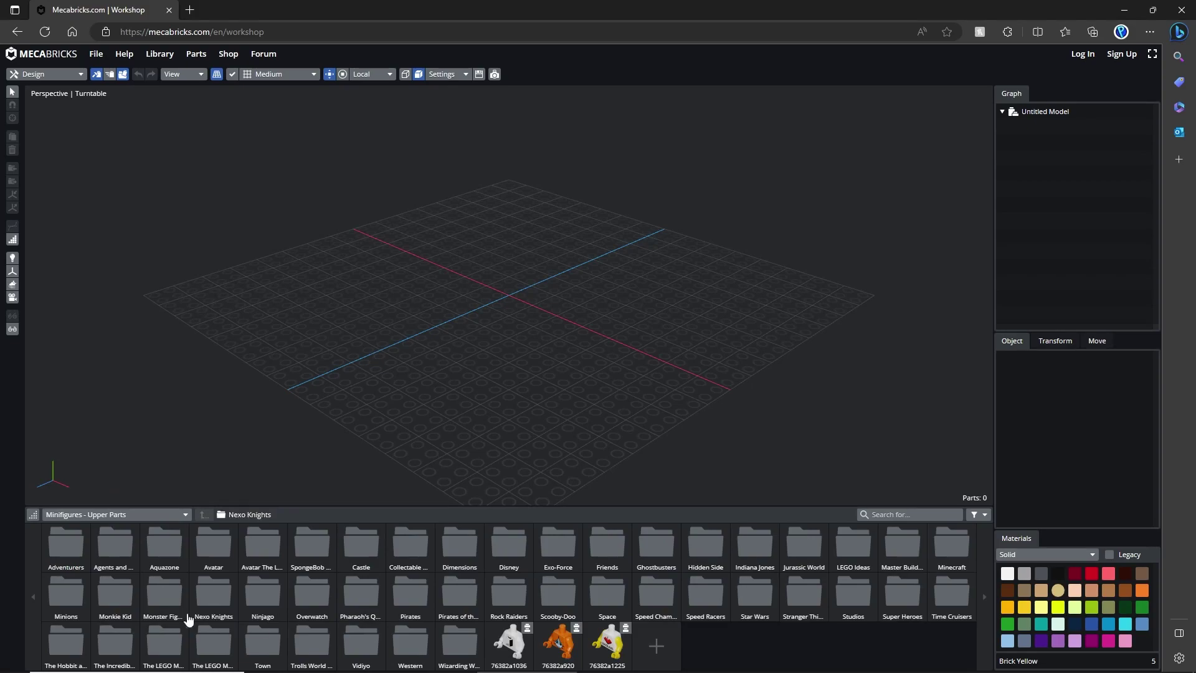
{"action": "left_click", "coordinate": [137, 516]}
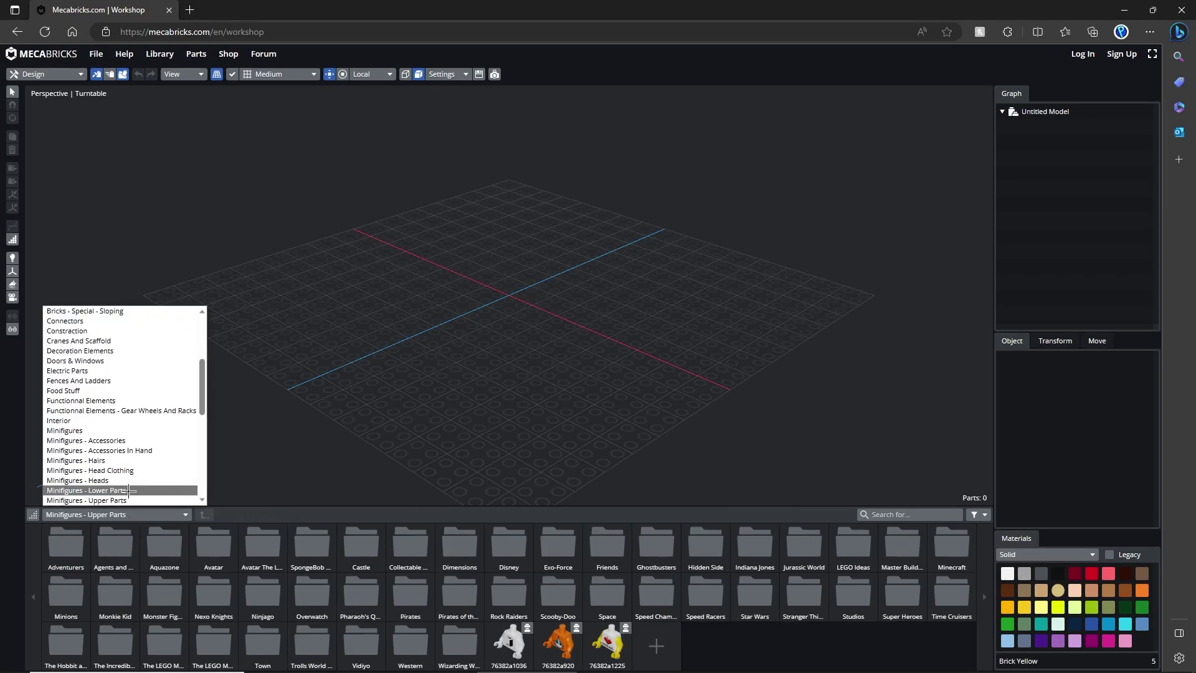
{"action": "left_click", "coordinate": [128, 495]}
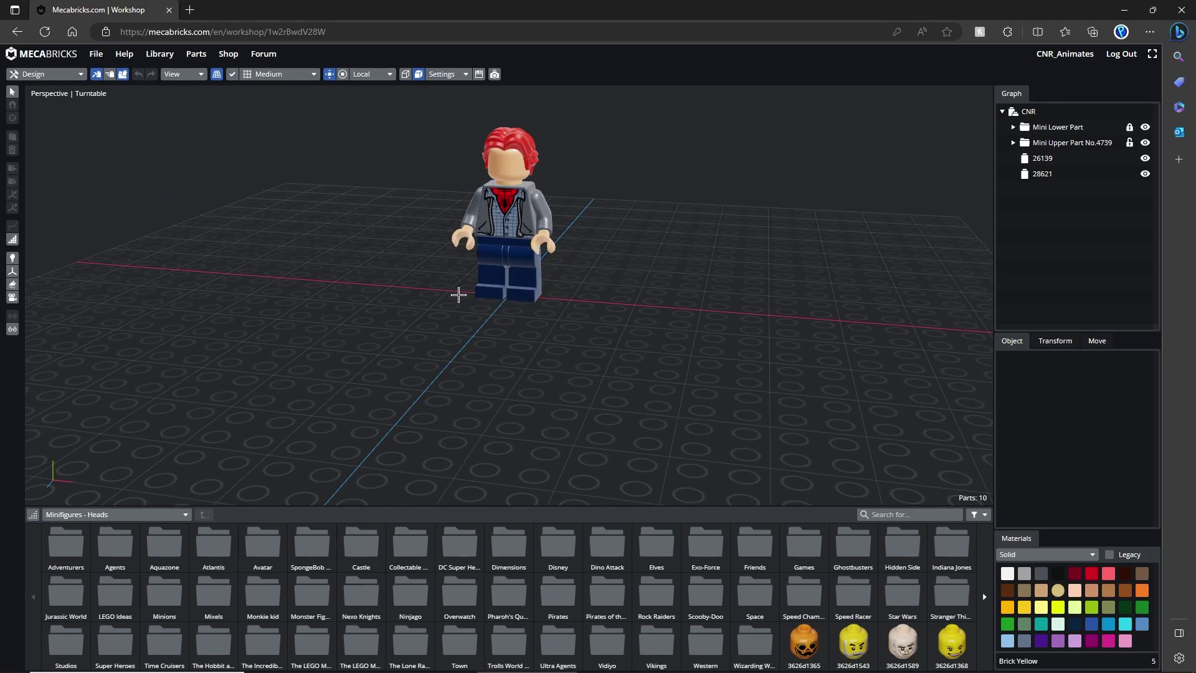
- View the CNR minifigure from the front and inspect its head part
{"action": "middle_click_drag", "start_coordinate": [458, 294], "coordinate": [494, 265]}
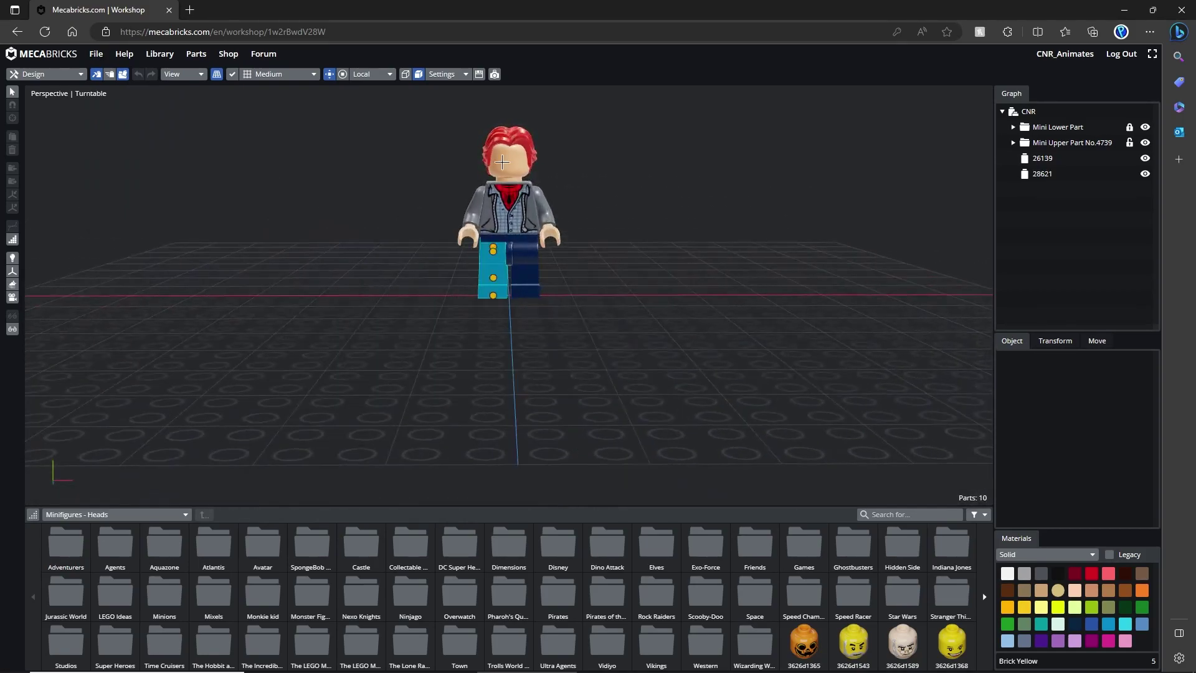
{"action": "left_click", "coordinate": [535, 156]}
{"action": "scroll", "coordinate": [619, 187], "scroll_direction": "up", "scroll_amount": 2}
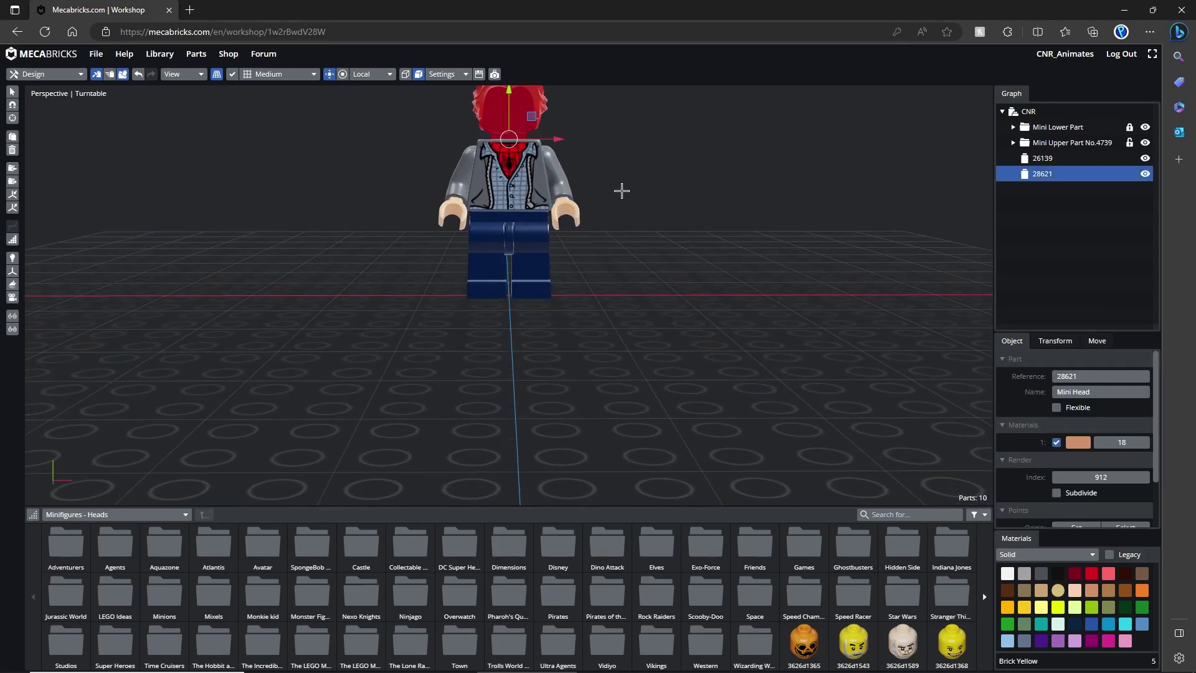
{"action": "left_click", "coordinate": [620, 227]}
{"action": "scroll", "coordinate": [581, 222], "scroll_direction": "down", "scroll_amount": 4}
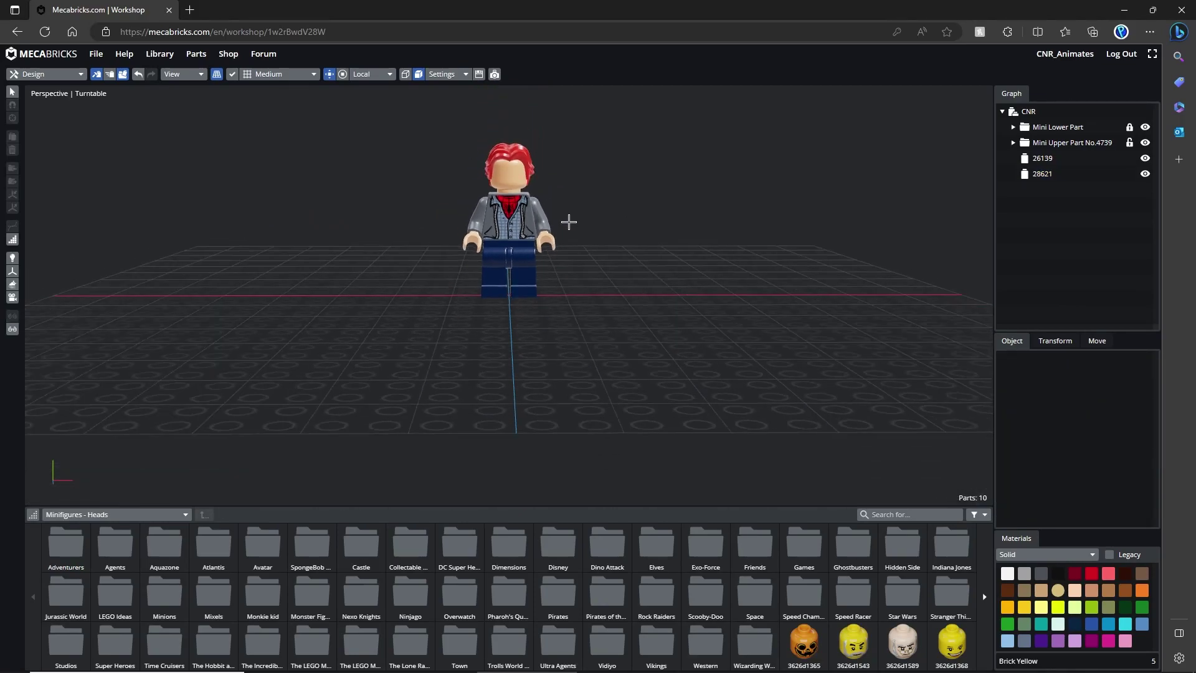
- Open the export settings for the CNR minifigure and set the format to Blender Add-on (.zmbx)
{"action": "left_click", "coordinate": [96, 54]}
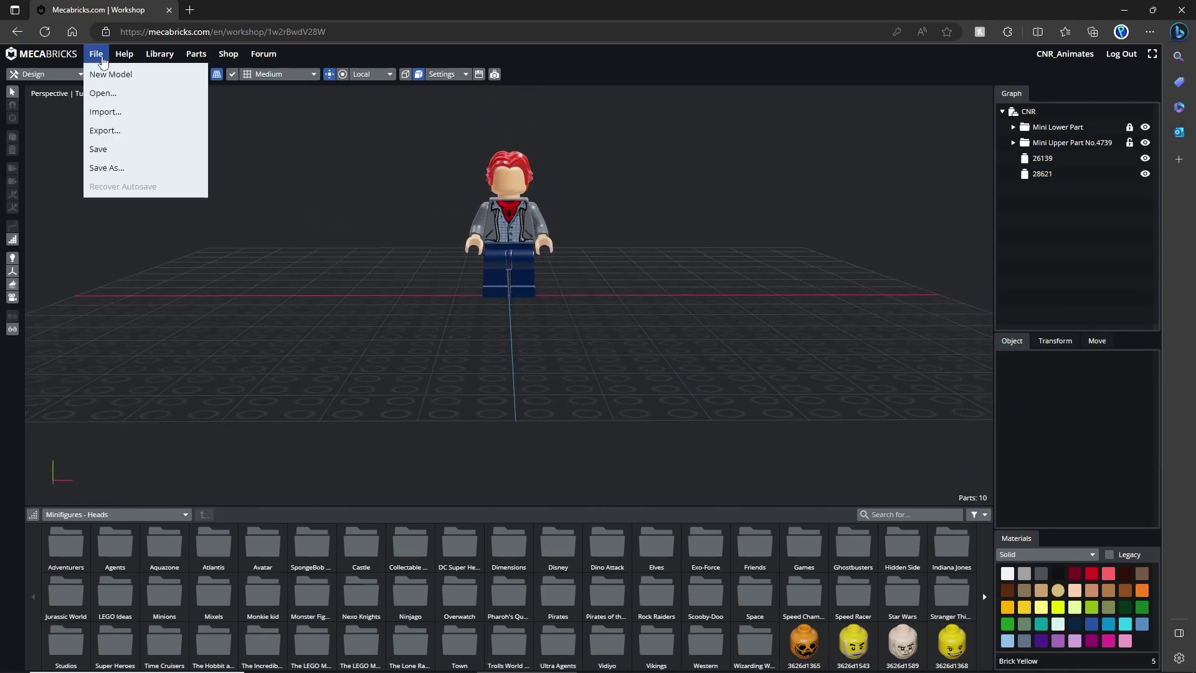
{"action": "left_click", "coordinate": [105, 131]}
{"action": "left_click", "coordinate": [556, 175]}
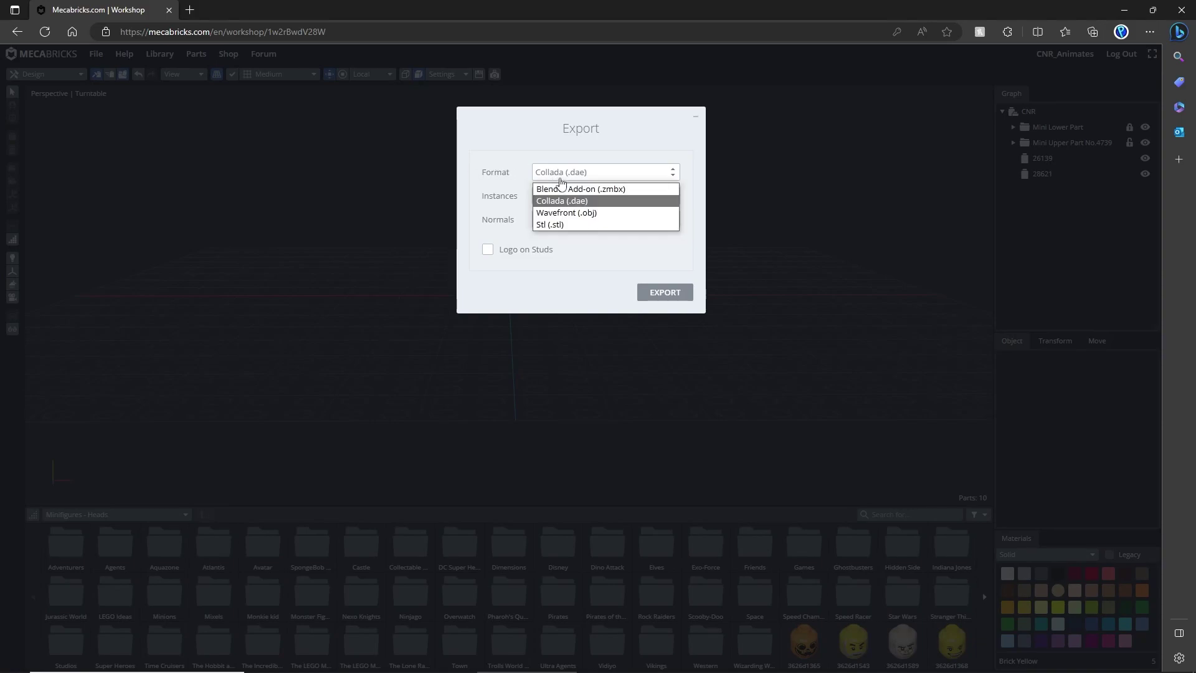
{"action": "left_click", "coordinate": [567, 188]}
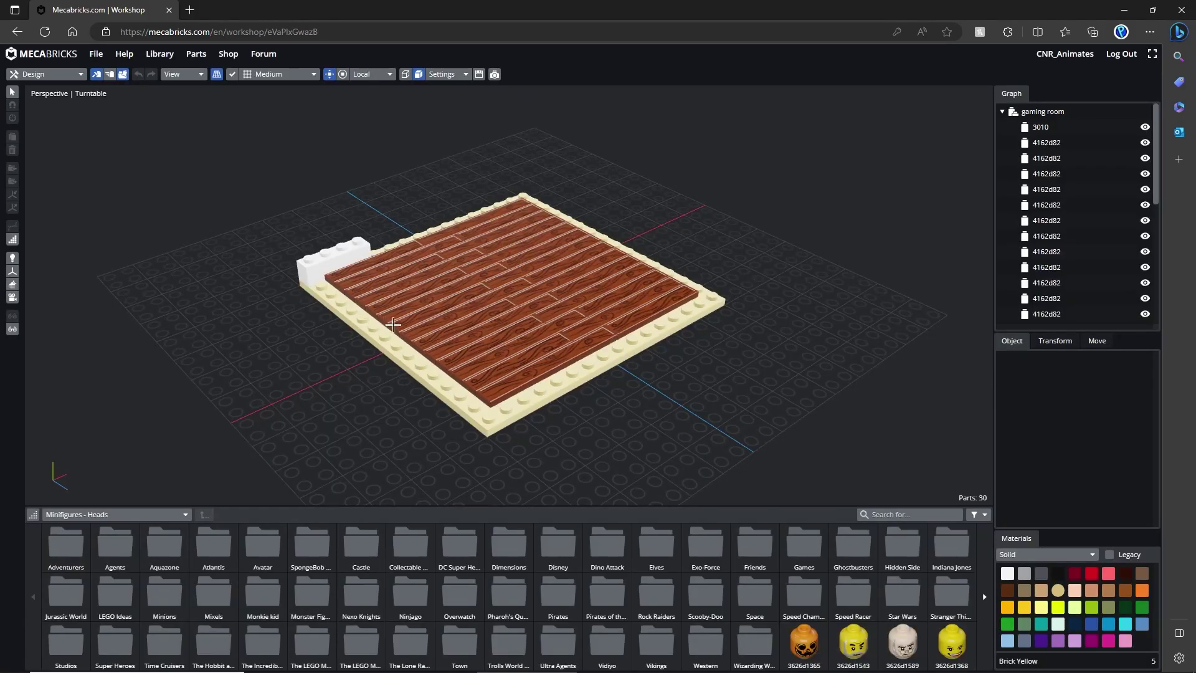
- Open the export settings for the gaming room model and look through the available options
{"action": "right_click_drag", "start_coordinate": [392, 326], "coordinate": [367, 302]}
{"action": "left_click", "coordinate": [96, 55]}
{"action": "left_click", "coordinate": [118, 130]}
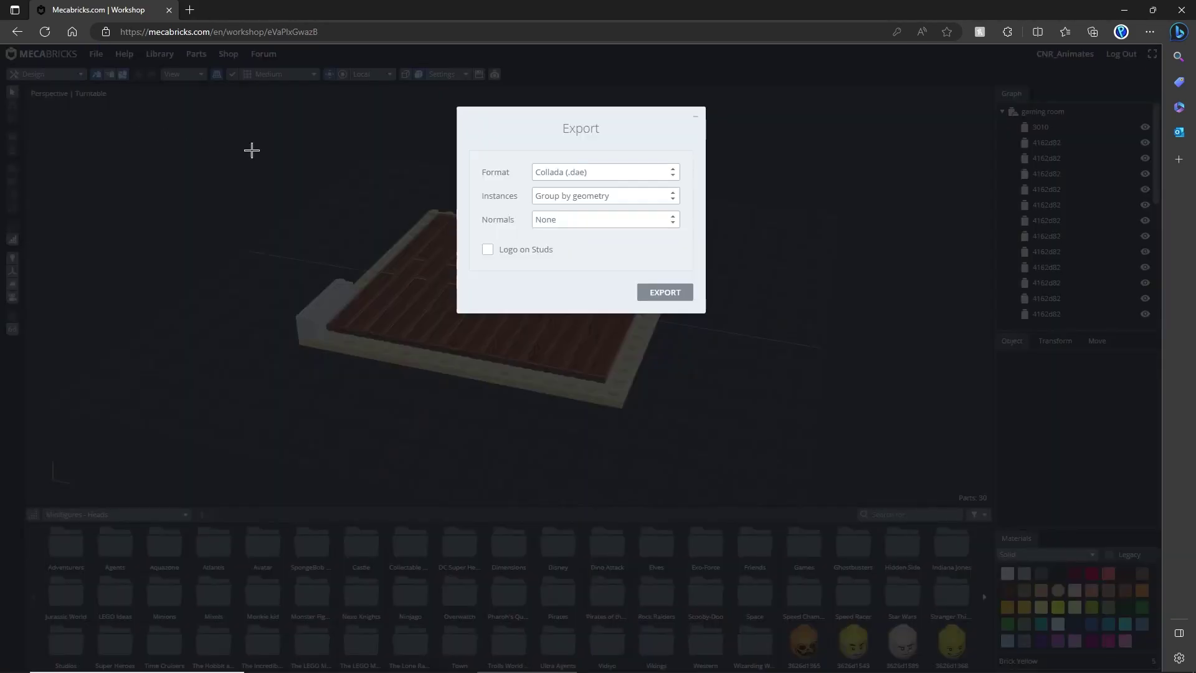
{"action": "left_click", "coordinate": [606, 180]}
{"action": "left_click", "coordinate": [596, 218]}
{"action": "left_click", "coordinate": [666, 223]}
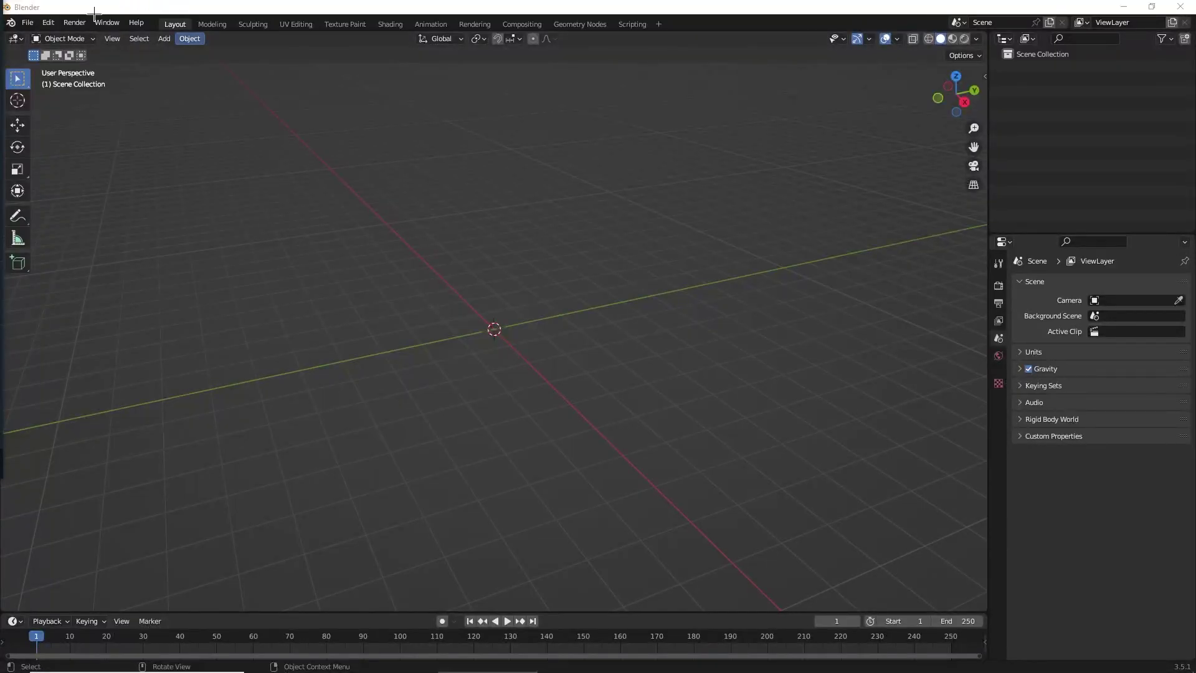
- Switch to Blender, search the add-on preferences for "epic" and expand the details of The EpicFigRig
{"action": "left_click", "coordinate": [26, 19]}
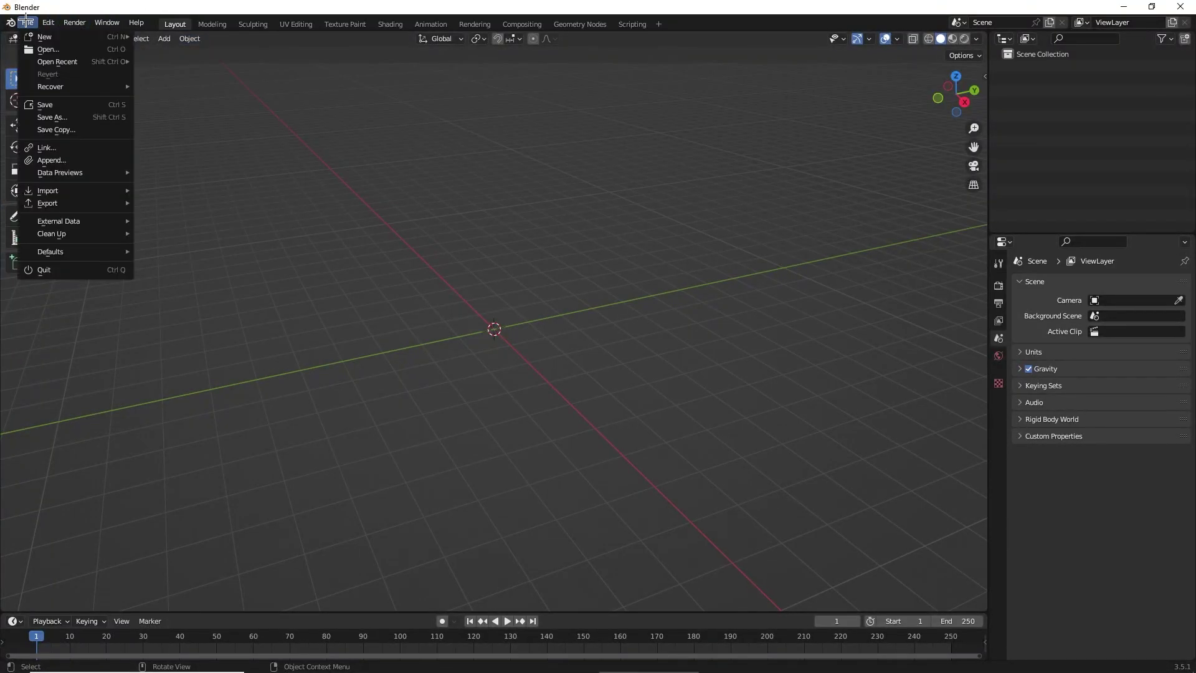
{"action": "mouse_move", "coordinate": [48, 22]}
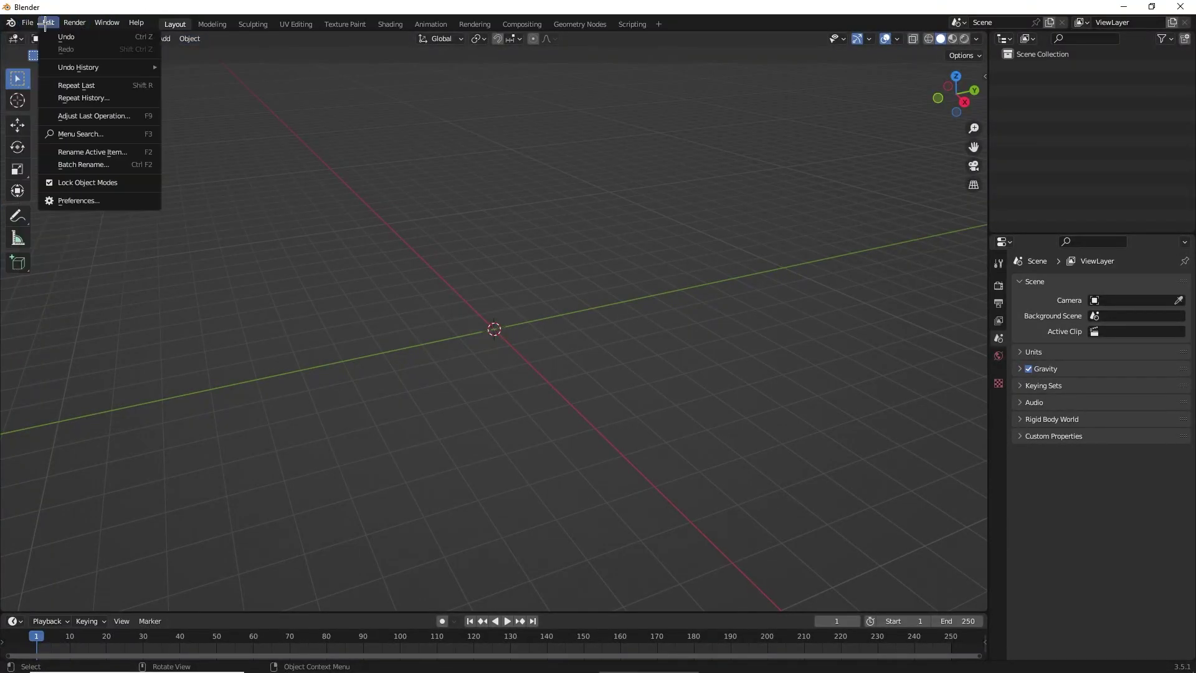
{"action": "left_click", "coordinate": [87, 200]}
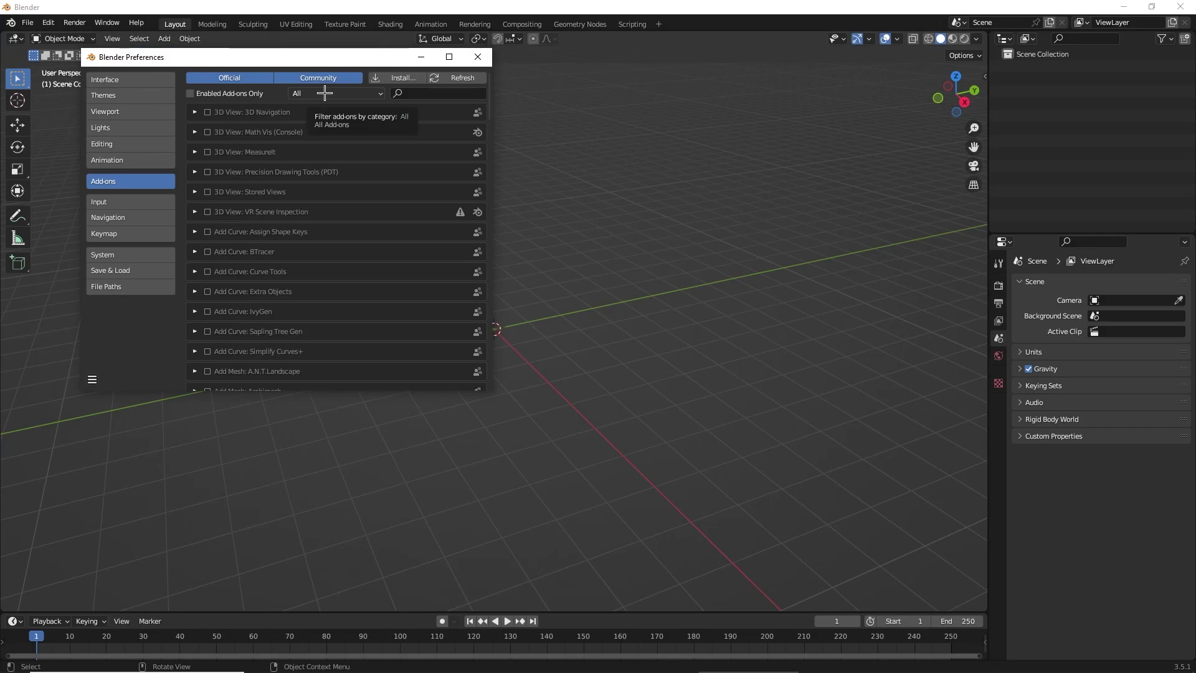
{"action": "left_click", "coordinate": [414, 94]}
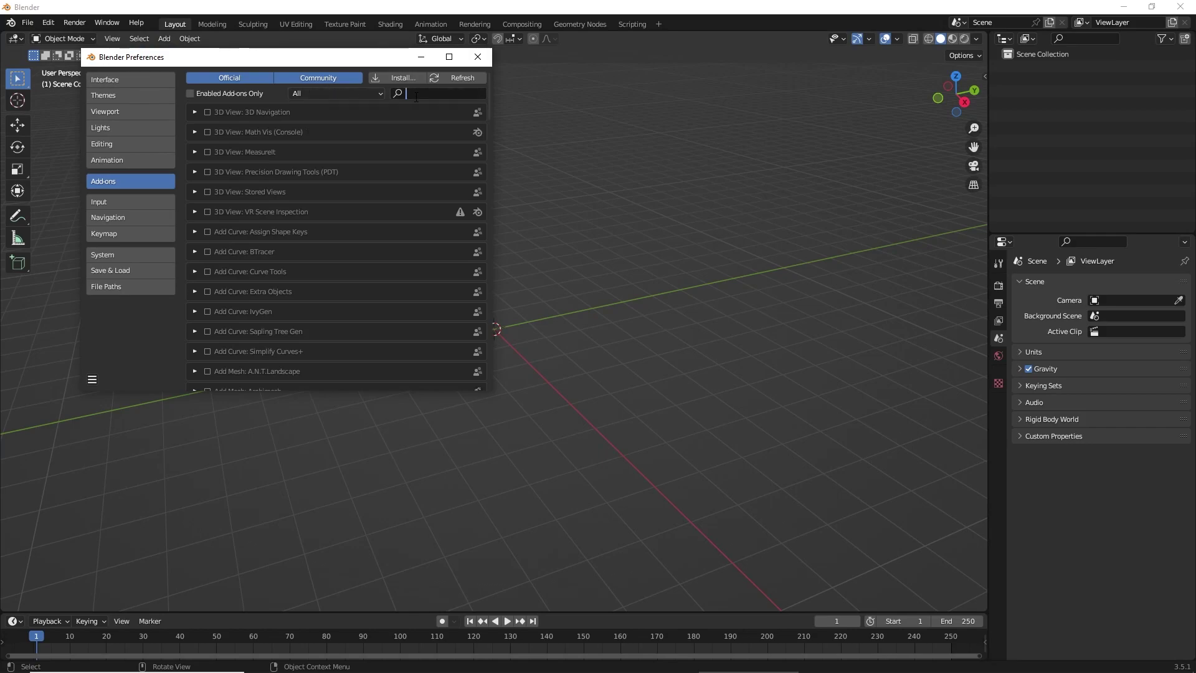
{"action": "type", "text": "epic"}
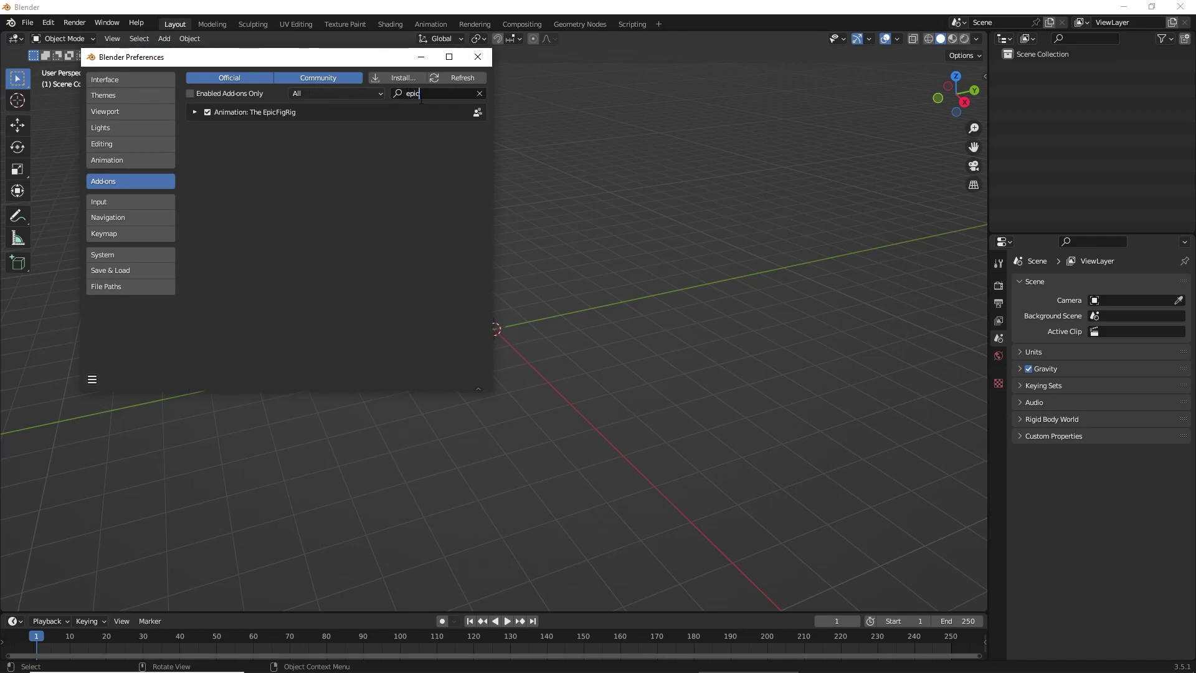
{"action": "left_click", "coordinate": [194, 111]}
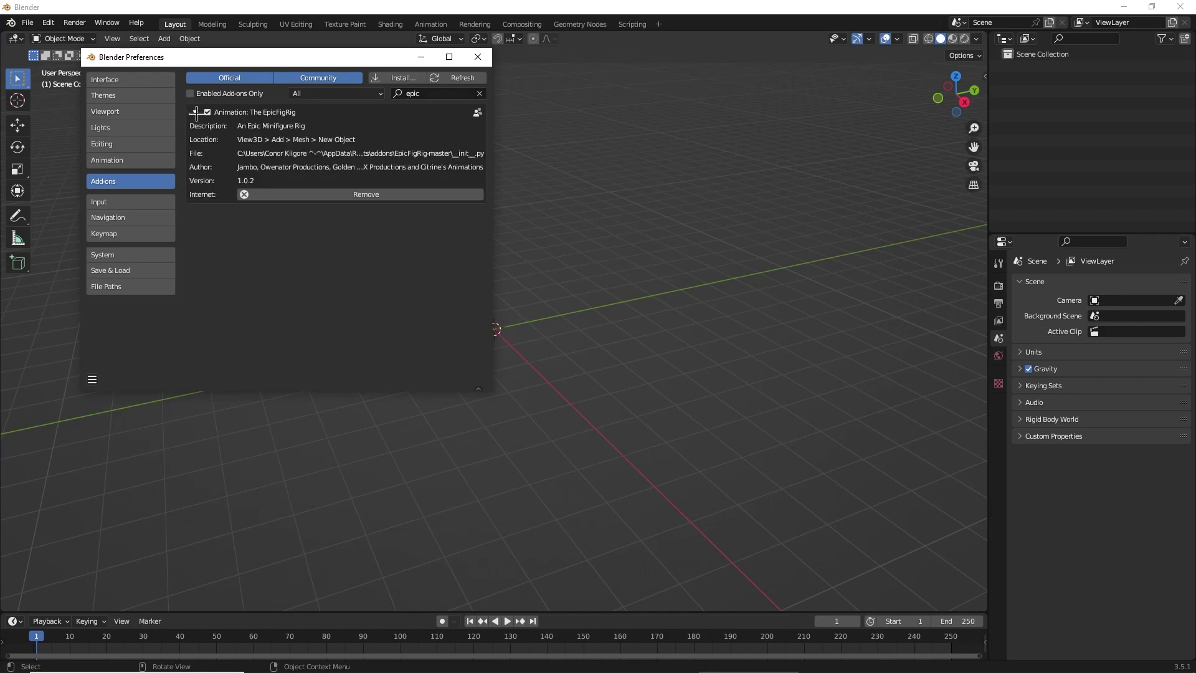
- Look at the file browser for installing add-ons, and close it together with the preferences
{"action": "left_click", "coordinate": [395, 77]}
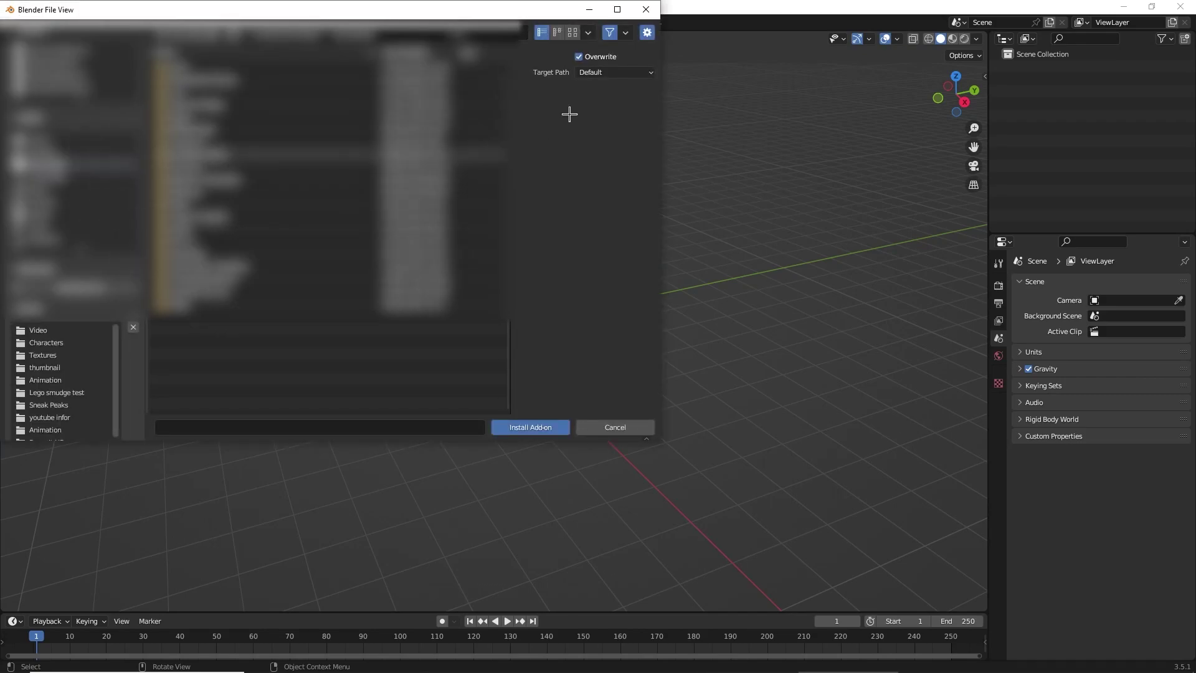
{"action": "left_click", "coordinate": [644, 13]}
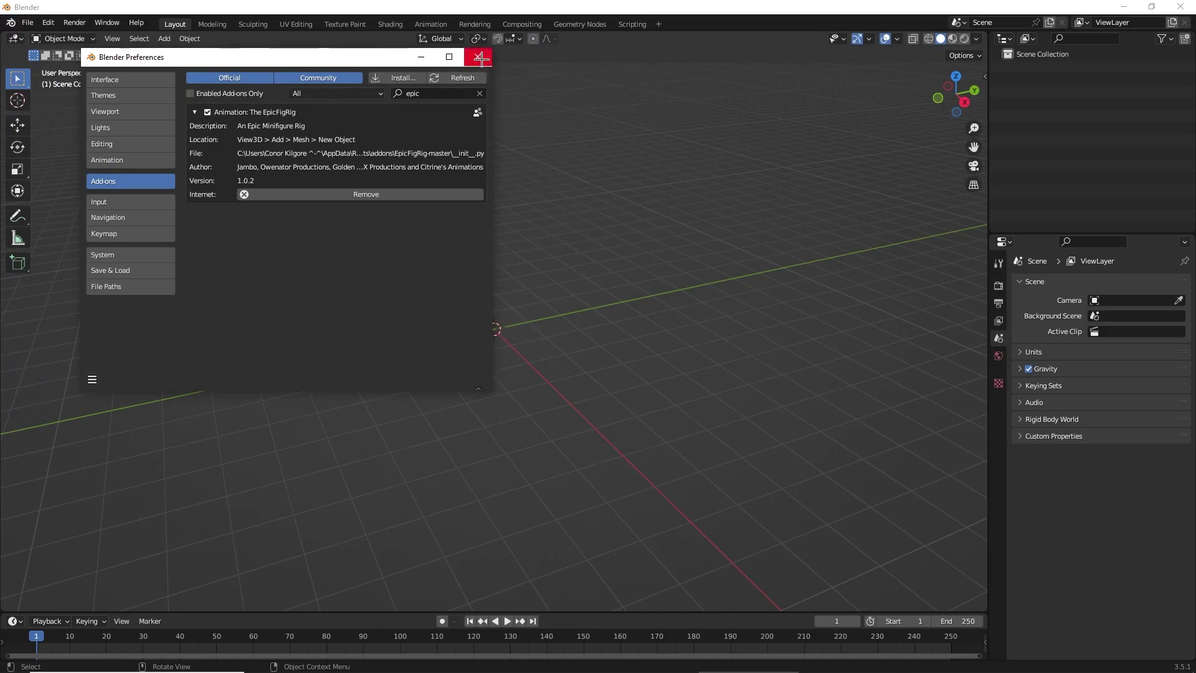
{"action": "left_click", "coordinate": [478, 57]}
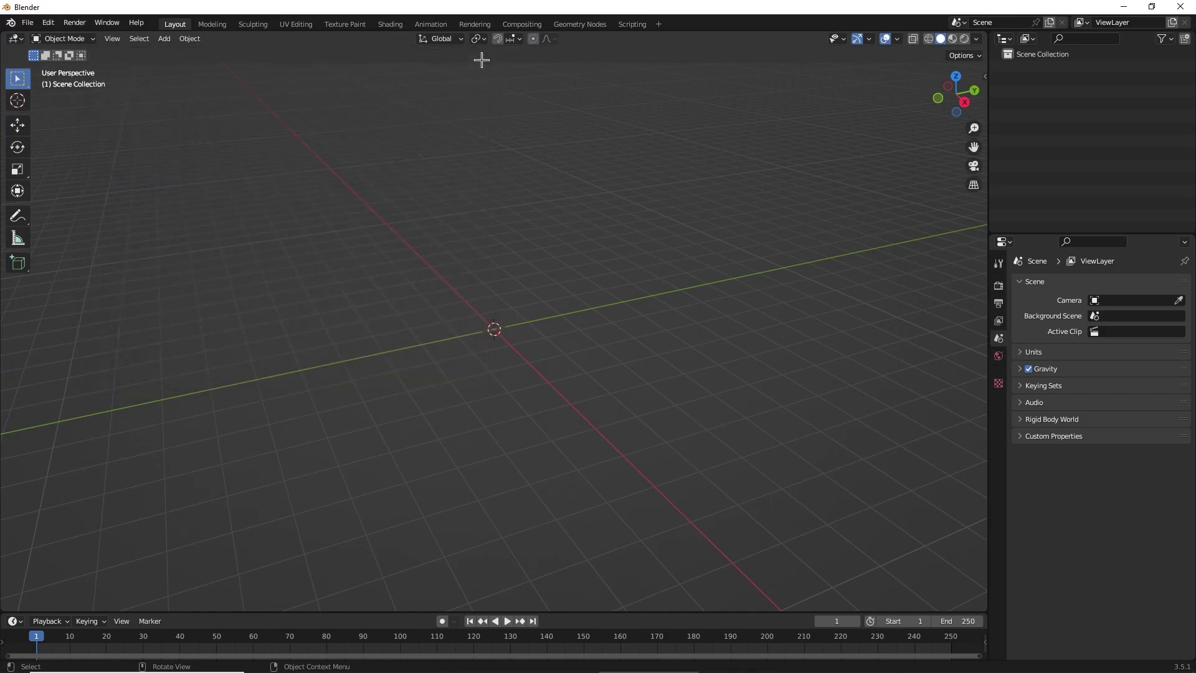
- Undo the deletion of the default scene objects, and delete them again together with their collection
{"action": "key", "text": "ctrl+z"}
{"action": "left_click_drag", "start_coordinate": [1135, 144], "coordinate": [1082, 60]}
{"action": "right_click", "coordinate": [1080, 65]}
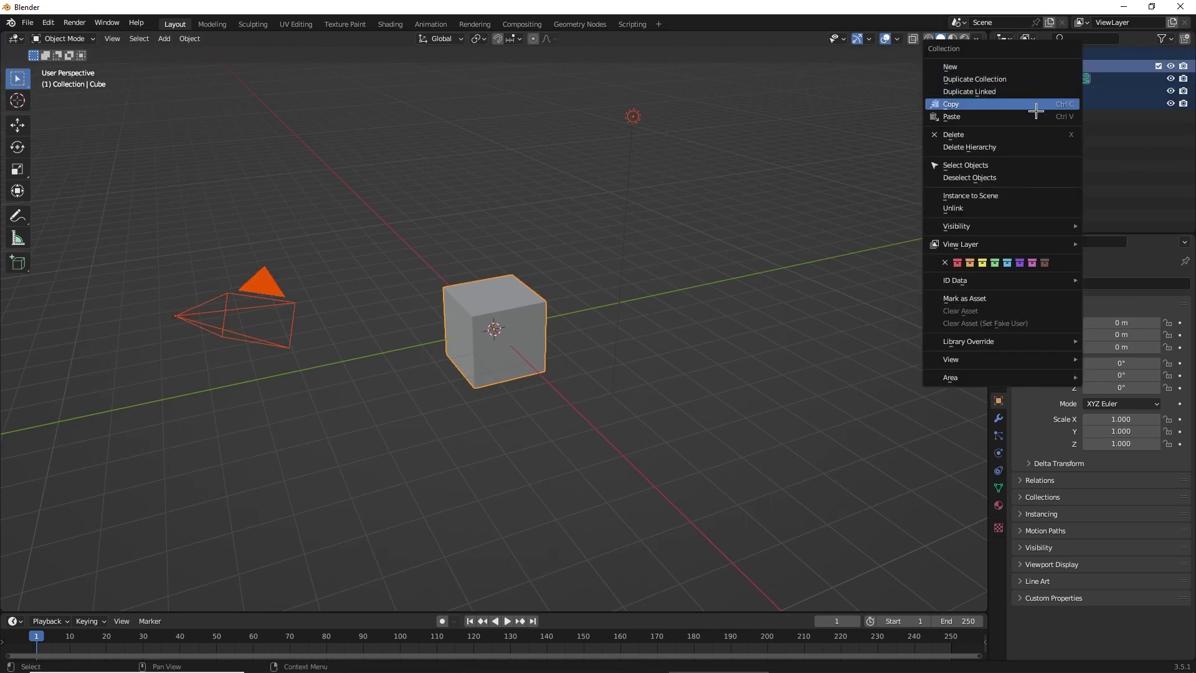
{"action": "left_click", "coordinate": [1003, 135]}
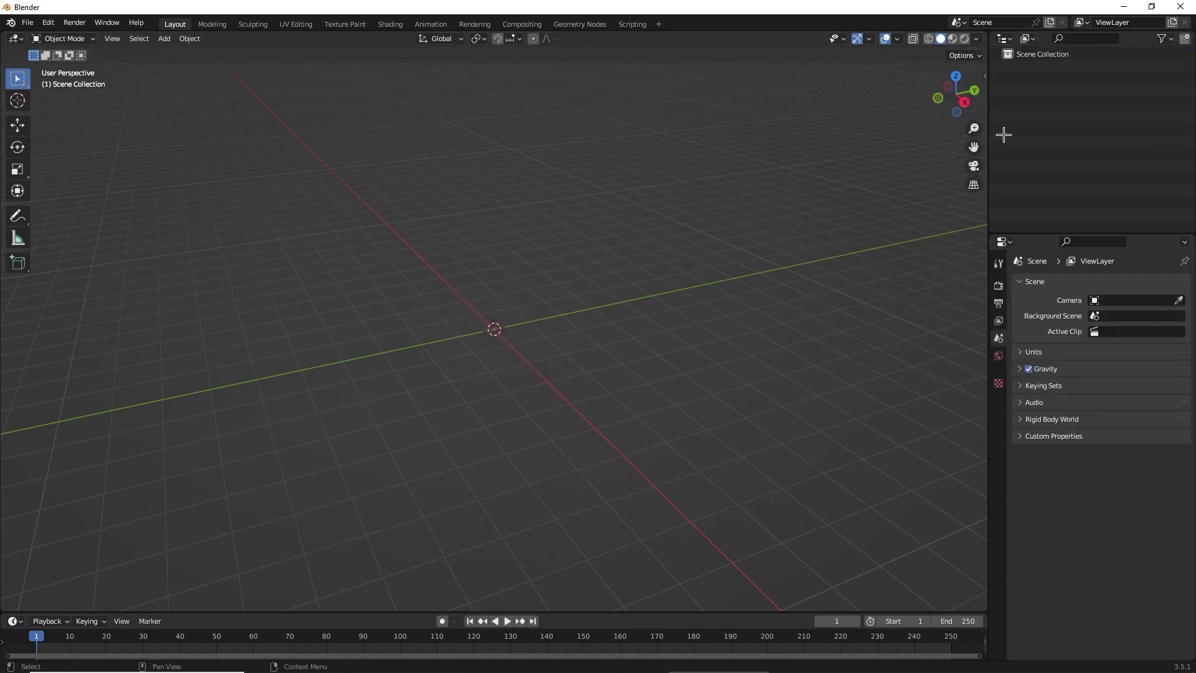
- Import the Mecabricks model Beach Scene.zmbx from the Textures folder with Logo on studs enabled
{"action": "left_click", "coordinate": [28, 23]}
{"action": "mouse_move", "coordinate": [133, 191]}
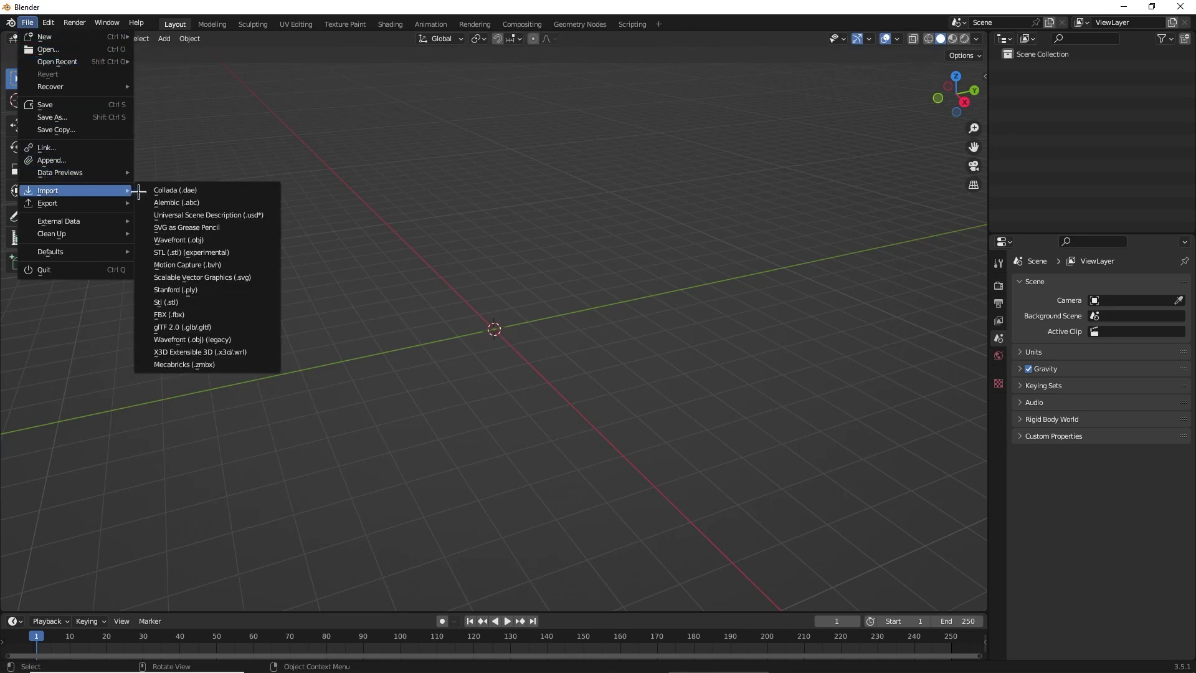
{"action": "left_click", "coordinate": [194, 365]}
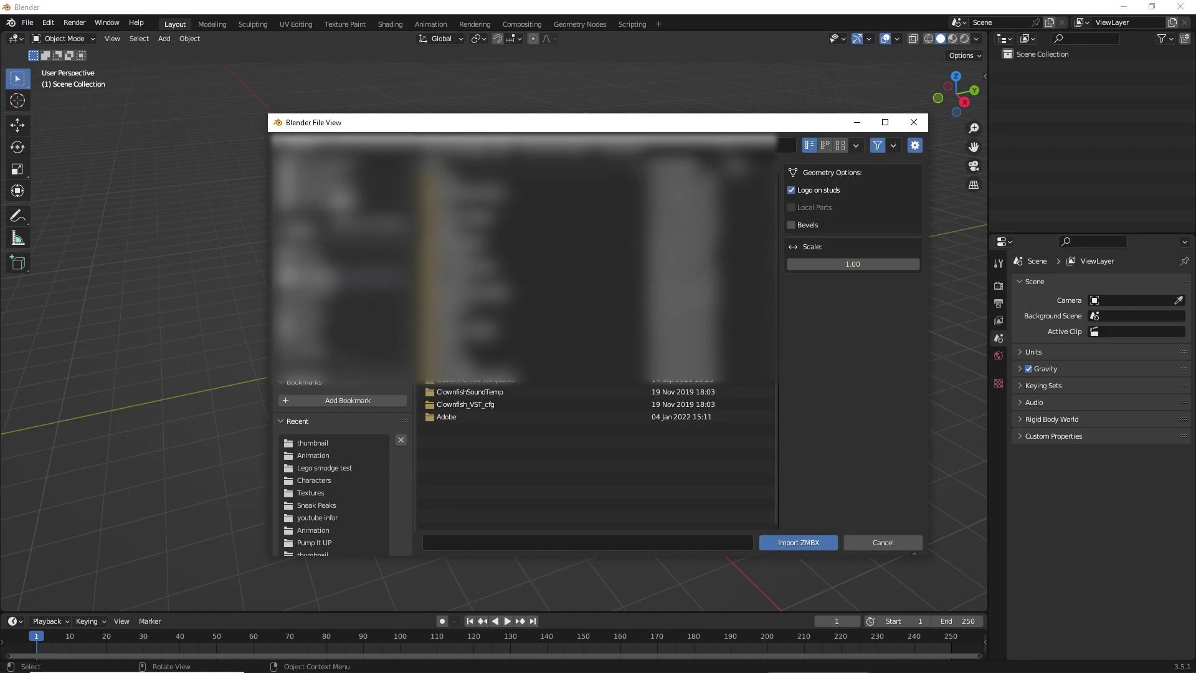
{"action": "left_click", "coordinate": [336, 491]}
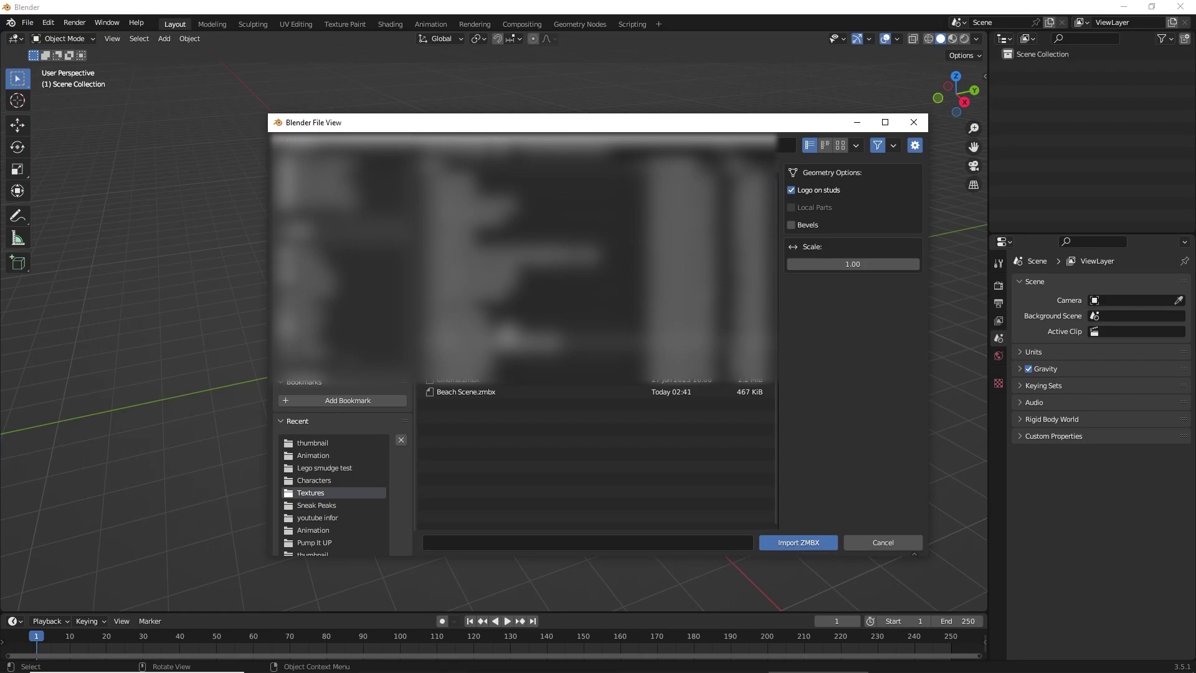
{"action": "left_click", "coordinate": [496, 391]}
{"action": "left_click", "coordinate": [799, 541]}
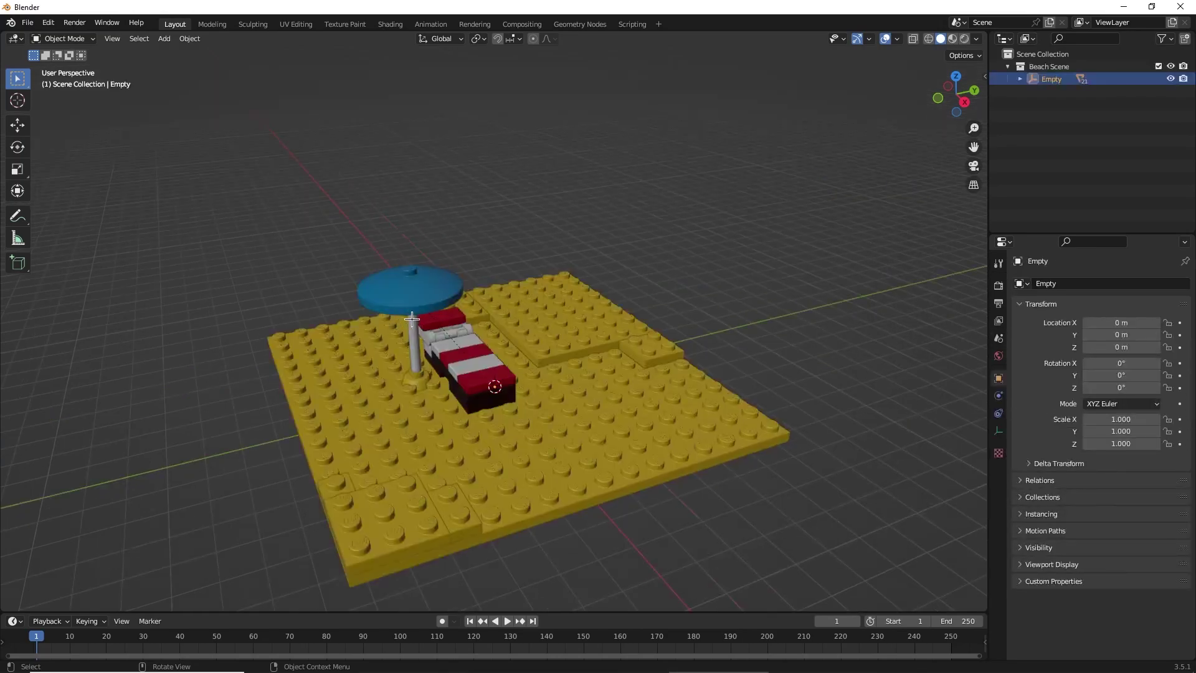
- Delete only the Empty parent object from the Beach Scene collection
{"action": "scroll", "coordinate": [412, 319], "scroll_direction": "down", "scroll_amount": 1}
{"action": "left_click_drag", "start_coordinate": [692, 304], "coordinate": [649, 317]}
{"action": "middle_click_drag", "start_coordinate": [695, 310], "coordinate": [617, 315]}
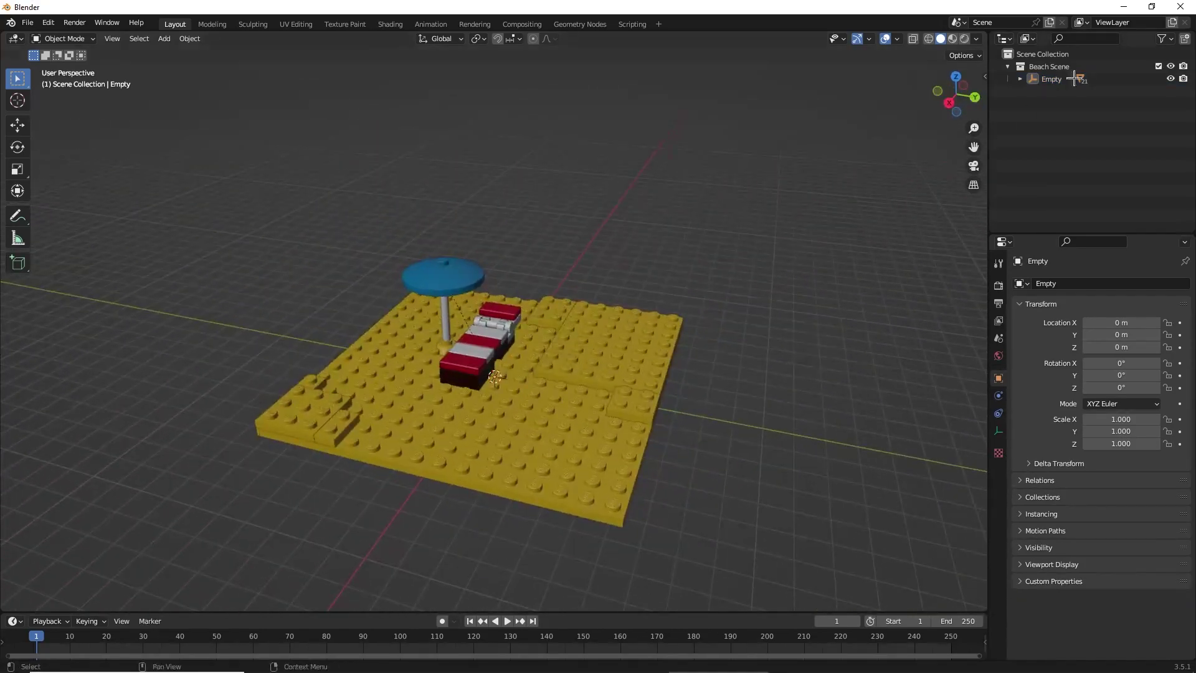
{"action": "right_click", "coordinate": [1051, 79]}
{"action": "left_click", "coordinate": [1054, 107]}
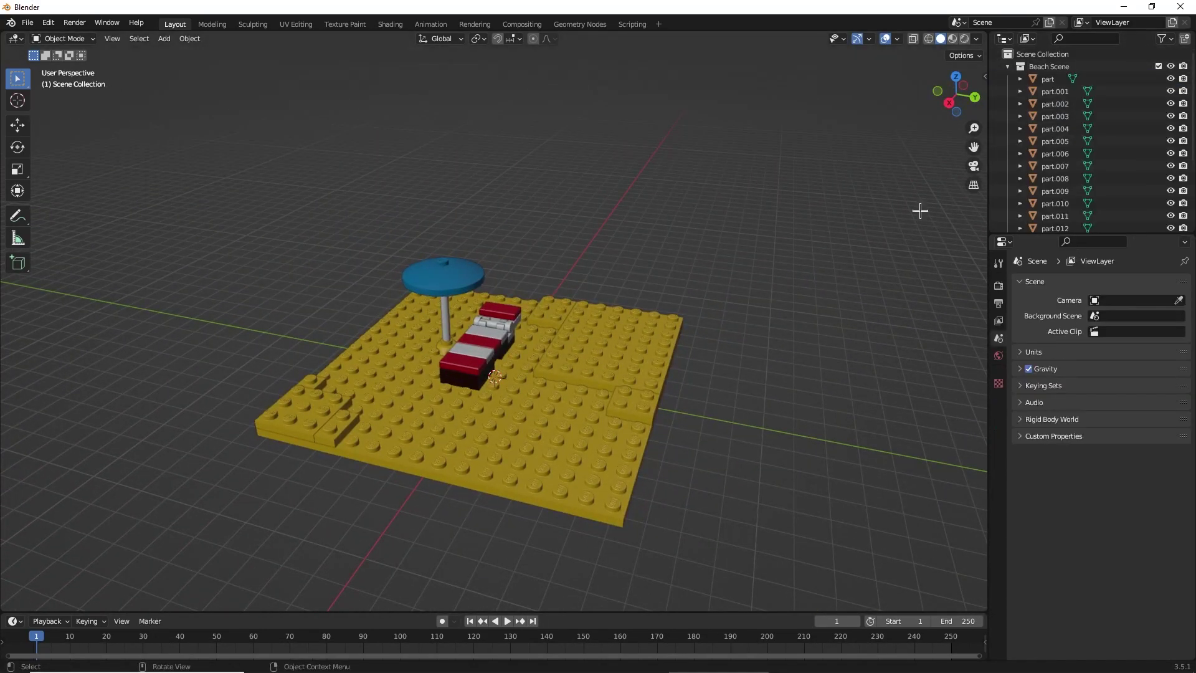
- Collapse the Beach Scene collection in the outliner
{"action": "middle_click_drag", "start_coordinate": [708, 283], "coordinate": [616, 298]}
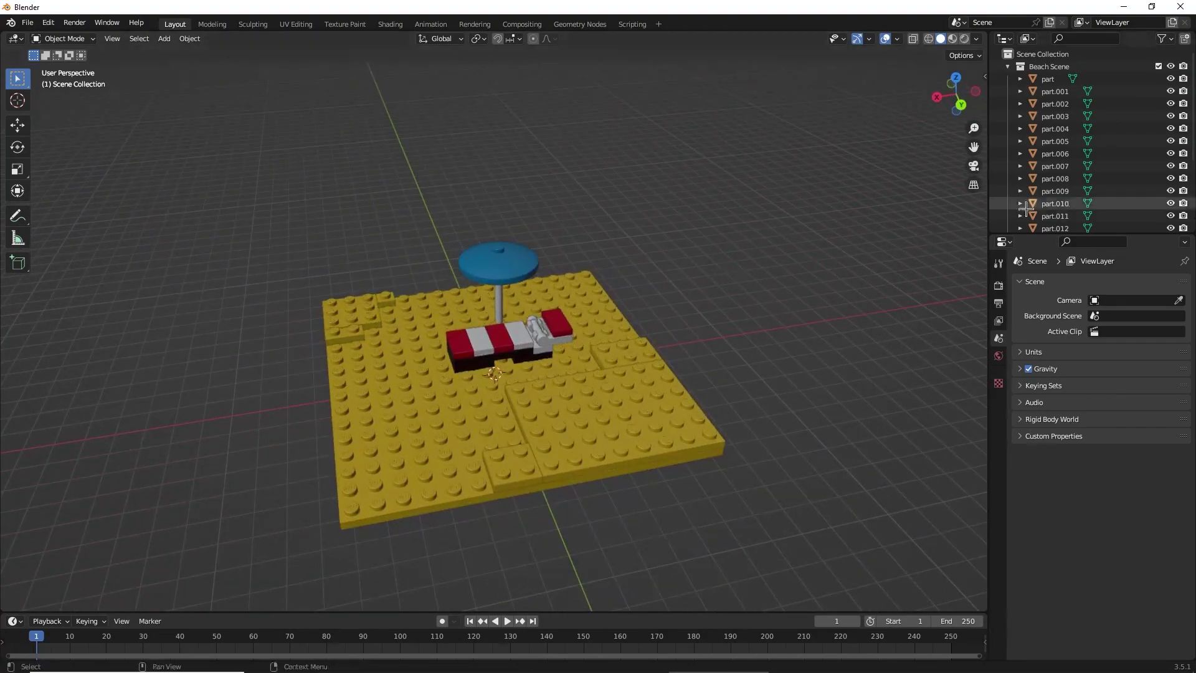
{"action": "left_click", "coordinate": [1008, 66]}
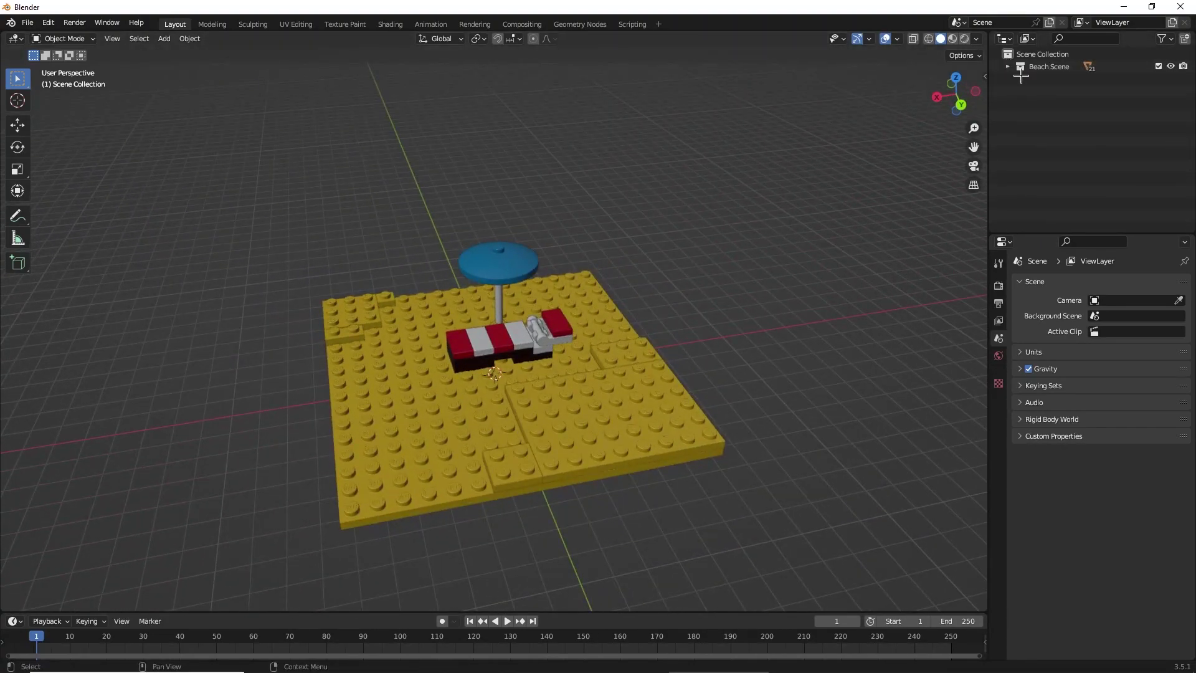
{"action": "scroll", "coordinate": [653, 367], "scroll_direction": "up", "scroll_amount": 6}
- Tilt the sunbed's headrest parts upward and shift them back into place at the end of the sunbed
{"action": "middle_click_drag", "start_coordinate": [660, 370], "coordinate": [558, 214]}
{"action": "left_click", "coordinate": [528, 317]}
{"action": "left_click", "coordinate": [537, 366], "text": "shift"}
{"action": "scroll", "coordinate": [551, 327], "scroll_direction": "up", "scroll_amount": 4}
{"action": "left_click", "coordinate": [18, 147]}
{"action": "left_click_drag", "start_coordinate": [563, 296], "coordinate": [546, 325]}
{"action": "left_click", "coordinate": [18, 125]}
{"action": "left_click_drag", "start_coordinate": [594, 282], "coordinate": [593, 191]}
{"action": "left_click_drag", "start_coordinate": [540, 239], "coordinate": [521, 240]}
- Raise the blue umbrella top well above its pole
{"action": "middle_click_drag", "start_coordinate": [535, 251], "coordinate": [620, 293]}
{"action": "scroll", "coordinate": [612, 360], "scroll_direction": "down", "scroll_amount": 6}
{"action": "scroll", "coordinate": [613, 360], "scroll_direction": "down", "scroll_amount": 4}
{"action": "middle_click_drag", "start_coordinate": [613, 360], "coordinate": [664, 343]}
{"action": "left_click", "coordinate": [502, 246]}
{"action": "middle_click_drag", "start_coordinate": [502, 245], "coordinate": [540, 240]}
{"action": "scroll", "coordinate": [473, 259], "scroll_direction": "up", "scroll_amount": 3}
{"action": "middle_click_drag", "start_coordinate": [472, 259], "coordinate": [539, 294], "text": "shift"}
{"action": "left_click", "coordinate": [480, 268]}
{"action": "left_click_drag", "start_coordinate": [454, 222], "coordinate": [450, 76]}
- Duplicate the umbrella pole, raise the copy above the original, and flip the copy upside down by about 180°
{"action": "left_click", "coordinate": [460, 272]}
{"action": "key", "text": "ctrl+c"}
{"action": "key", "text": "ctrl+v"}
{"action": "left_click_drag", "start_coordinate": [458, 400], "coordinate": [453, 205]}
{"action": "left_click", "coordinate": [18, 146]}
{"action": "middle_click_drag", "start_coordinate": [469, 178], "coordinate": [444, 164]}
{"action": "left_click_drag", "start_coordinate": [393, 186], "coordinate": [451, 237], "text": "ctrl"}
{"action": "scroll", "coordinate": [451, 237], "scroll_direction": "up", "scroll_amount": 3}
{"action": "middle_click_drag", "start_coordinate": [444, 241], "coordinate": [585, 280], "text": "shift"}
- Move the flipped pole copy further up so that it extends the original pole
{"action": "left_click", "coordinate": [18, 125]}
{"action": "scroll", "coordinate": [673, 259], "scroll_direction": "down", "scroll_amount": 3}
{"action": "left_click_drag", "start_coordinate": [592, 271], "coordinate": [617, 67]}
{"action": "scroll", "coordinate": [617, 67], "scroll_direction": "down", "scroll_amount": 2}
{"action": "left_click_drag", "start_coordinate": [580, 118], "coordinate": [584, 52]}
{"action": "middle_click_drag", "start_coordinate": [587, 468], "coordinate": [492, 393], "text": "shift"}
{"action": "scroll", "coordinate": [492, 392], "scroll_direction": "up", "scroll_amount": 4}
{"action": "middle_click_drag", "start_coordinate": [492, 393], "coordinate": [448, 371]}
{"action": "scroll", "coordinate": [449, 371], "scroll_direction": "up", "scroll_amount": 5}
{"action": "scroll", "coordinate": [449, 368], "scroll_direction": "down", "scroll_amount": 8}
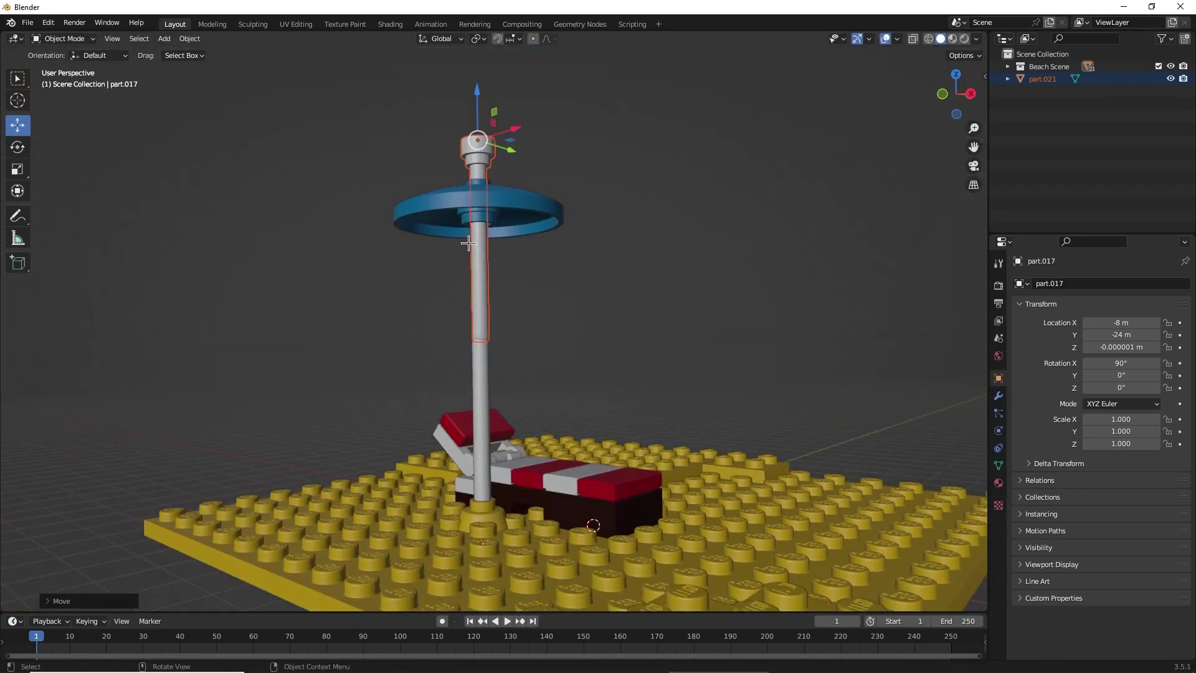
- Fine-tune the heights of the pole extension and the umbrella top so they fit together, and deselect them
{"action": "middle_click_drag", "start_coordinate": [467, 240], "coordinate": [470, 330]}
{"action": "left_click", "coordinate": [470, 331]}
{"action": "left_click_drag", "start_coordinate": [470, 330], "coordinate": [473, 291]}
{"action": "middle_click_drag", "start_coordinate": [473, 290], "coordinate": [552, 288]}
{"action": "left_click", "coordinate": [423, 282]}
{"action": "left_click_drag", "start_coordinate": [470, 193], "coordinate": [468, 193]}
{"action": "left_click", "coordinate": [536, 208]}
{"action": "middle_click_drag", "start_coordinate": [537, 208], "coordinate": [565, 215]}
{"action": "scroll", "coordinate": [564, 215], "scroll_direction": "down", "scroll_amount": 1}
{"action": "scroll", "coordinate": [571, 284], "scroll_direction": "down", "scroll_amount": 2}
{"action": "middle_click_drag", "start_coordinate": [572, 284], "coordinate": [573, 297]}
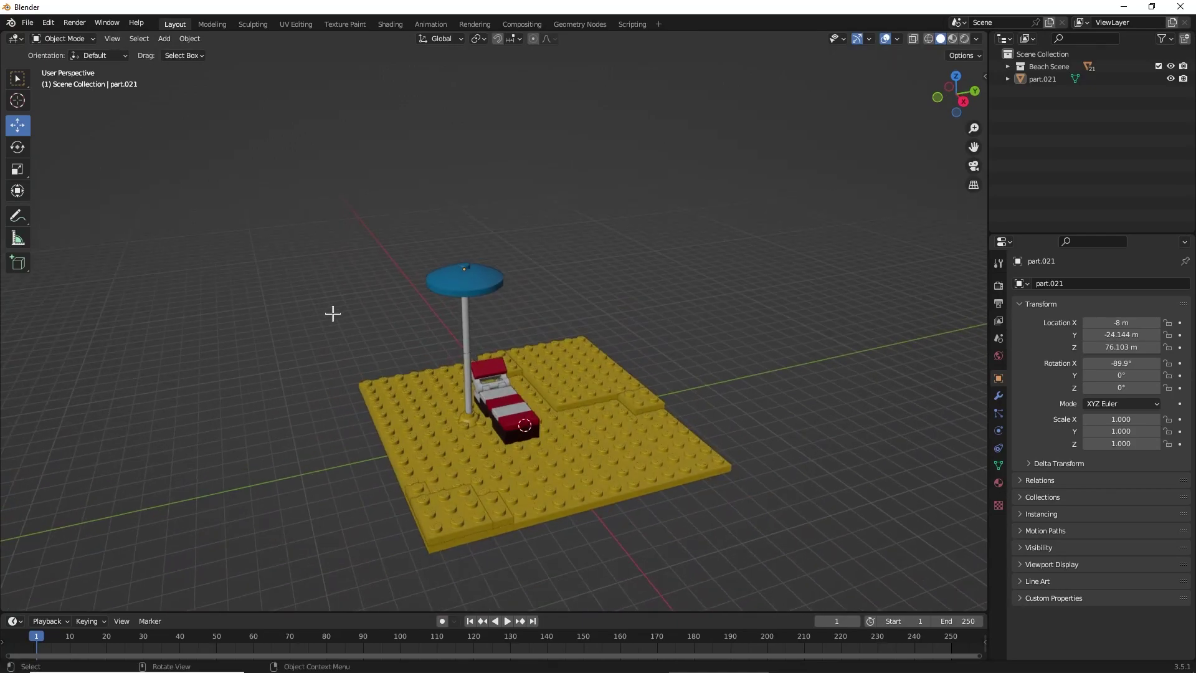
- Add a spot light and move it along the Y axis to about -129 m, beside the beach scene
{"action": "key", "text": "shift+a"}
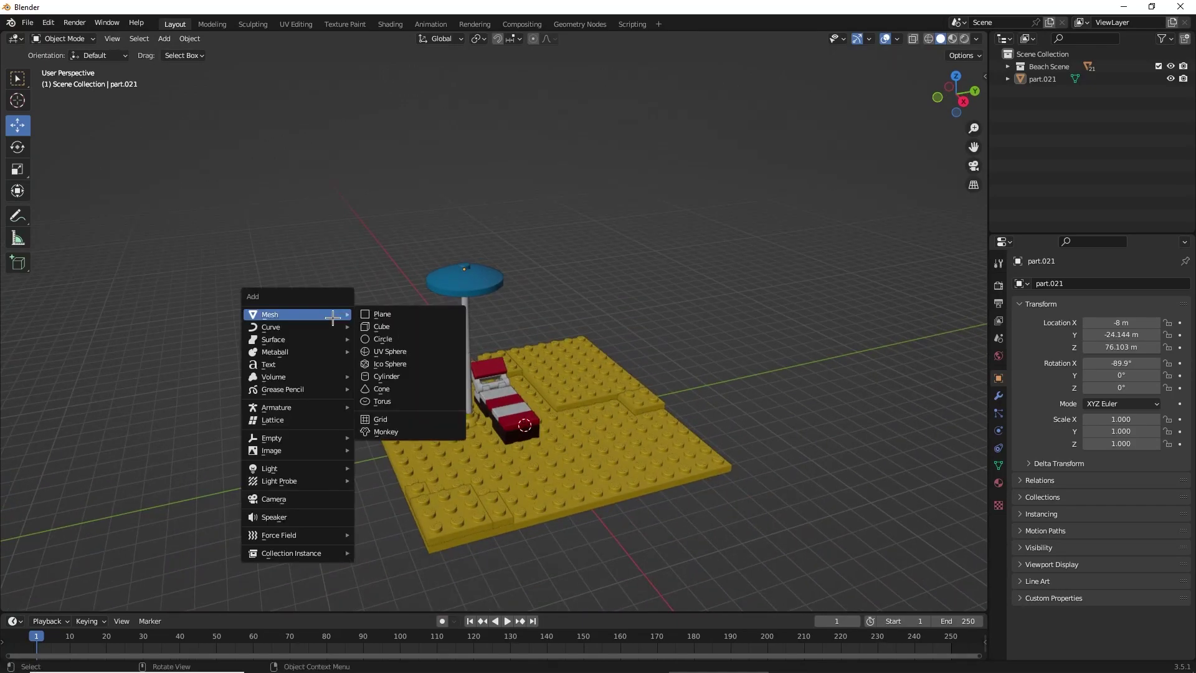
{"action": "mouse_move", "coordinate": [340, 468]}
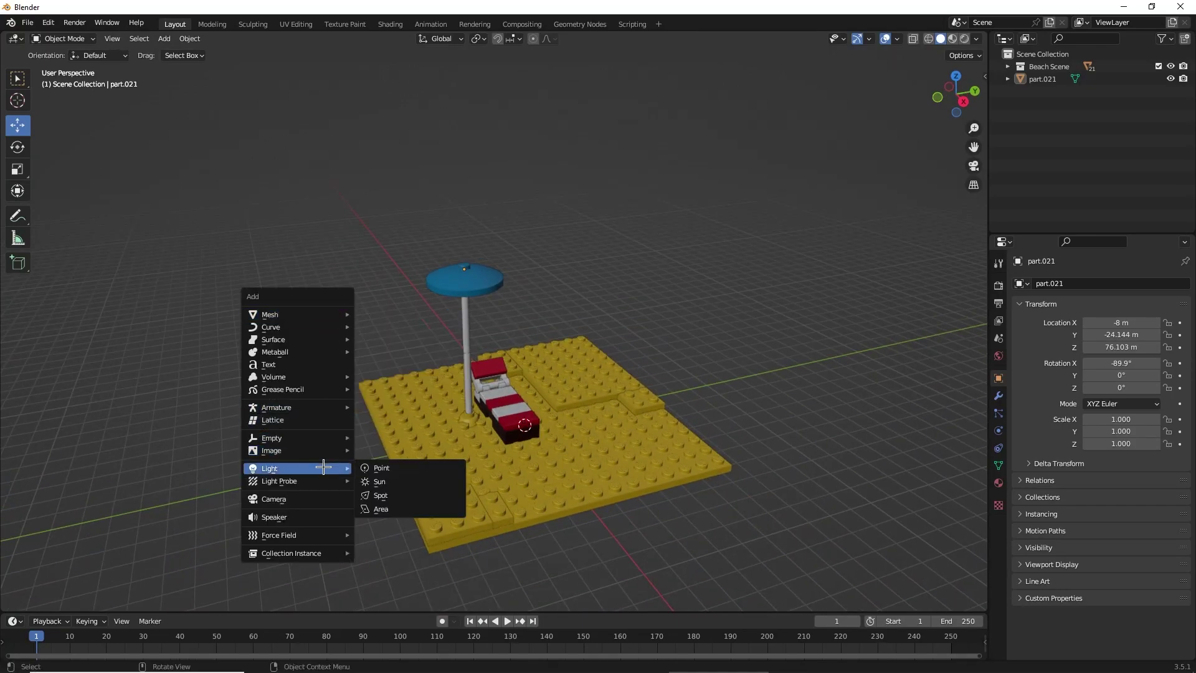
{"action": "left_click", "coordinate": [396, 495]}
{"action": "left_click_drag", "start_coordinate": [570, 414], "coordinate": [259, 446]}
{"action": "scroll", "coordinate": [311, 395], "scroll_direction": "down", "scroll_amount": 2}
{"action": "middle_click_drag", "start_coordinate": [322, 378], "coordinate": [354, 396]}
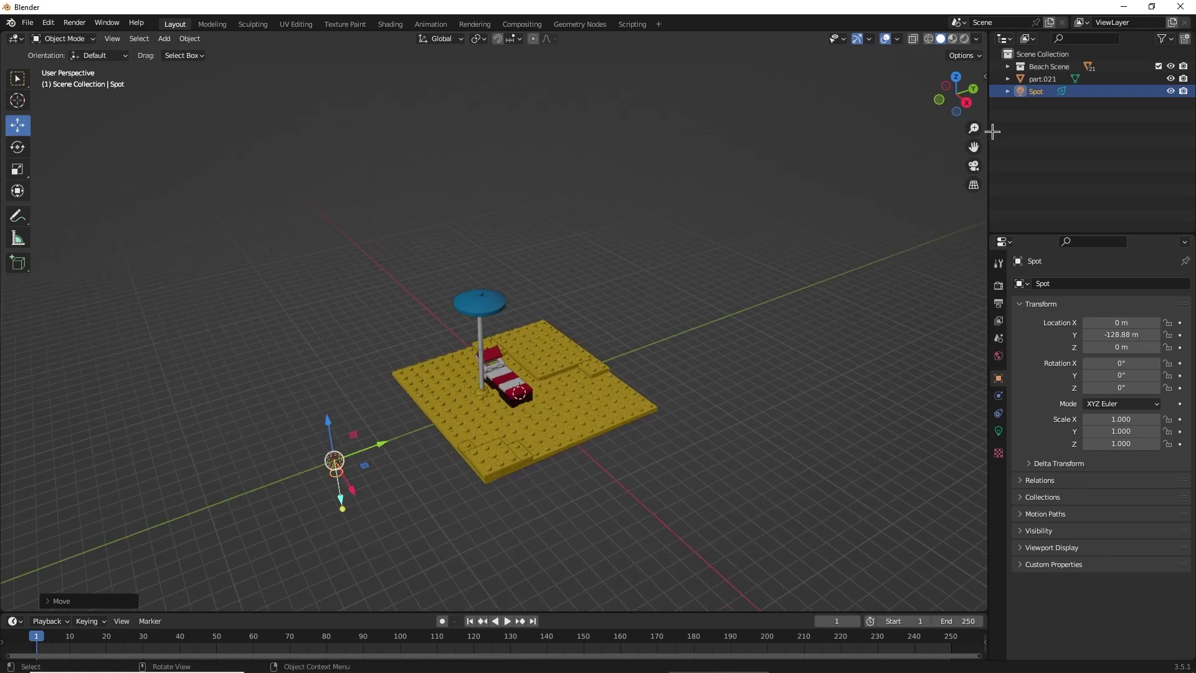
- Move the duplicated pole part.021 into the Beach Scene collection and reselect the spot light
{"action": "left_click_drag", "start_coordinate": [1056, 79], "coordinate": [1049, 66]}
{"action": "middle_click_drag", "start_coordinate": [368, 419], "coordinate": [316, 434]}
{"action": "left_click", "coordinate": [316, 435]}
- Raise the spot light to a Z location of about 89 m
{"action": "middle_click_drag", "start_coordinate": [339, 363], "coordinate": [387, 353]}
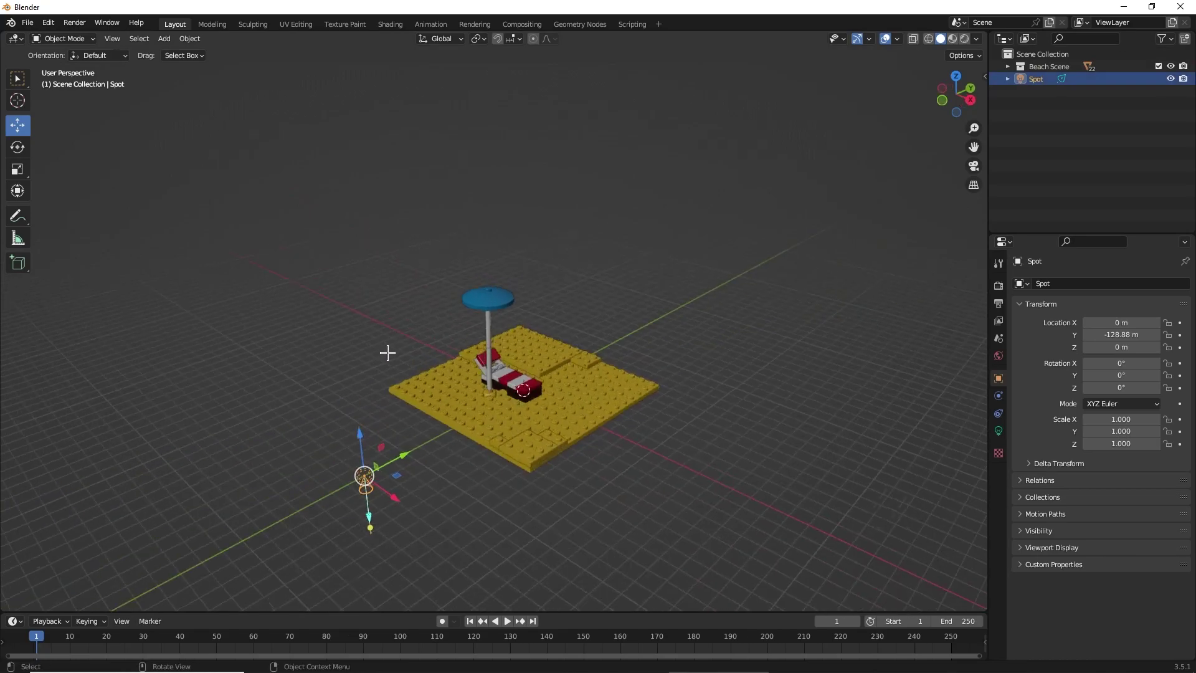
{"action": "scroll", "coordinate": [387, 353], "scroll_direction": "down", "scroll_amount": 2}
{"action": "left_click_drag", "start_coordinate": [406, 379], "coordinate": [427, 276]}
- Set the viewport's clip end to 1000000 m
{"action": "left_click_drag", "start_coordinate": [988, 77], "coordinate": [989, 77]}
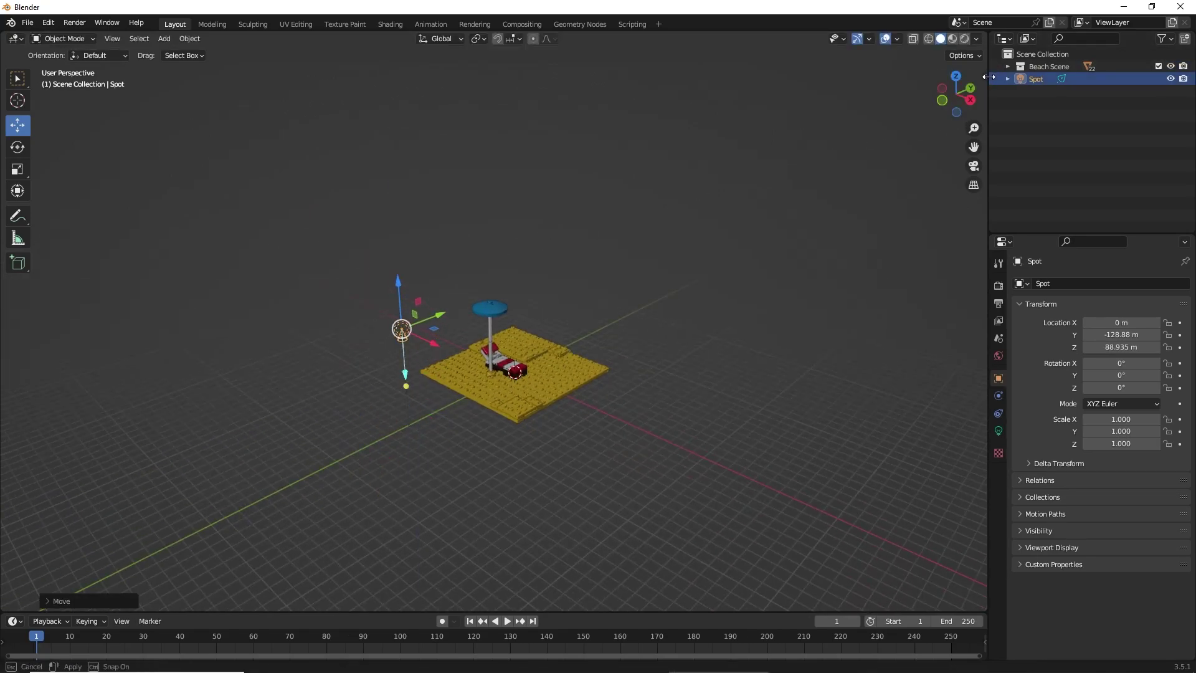
{"action": "left_click", "coordinate": [984, 75]}
{"action": "left_click", "coordinate": [979, 130]}
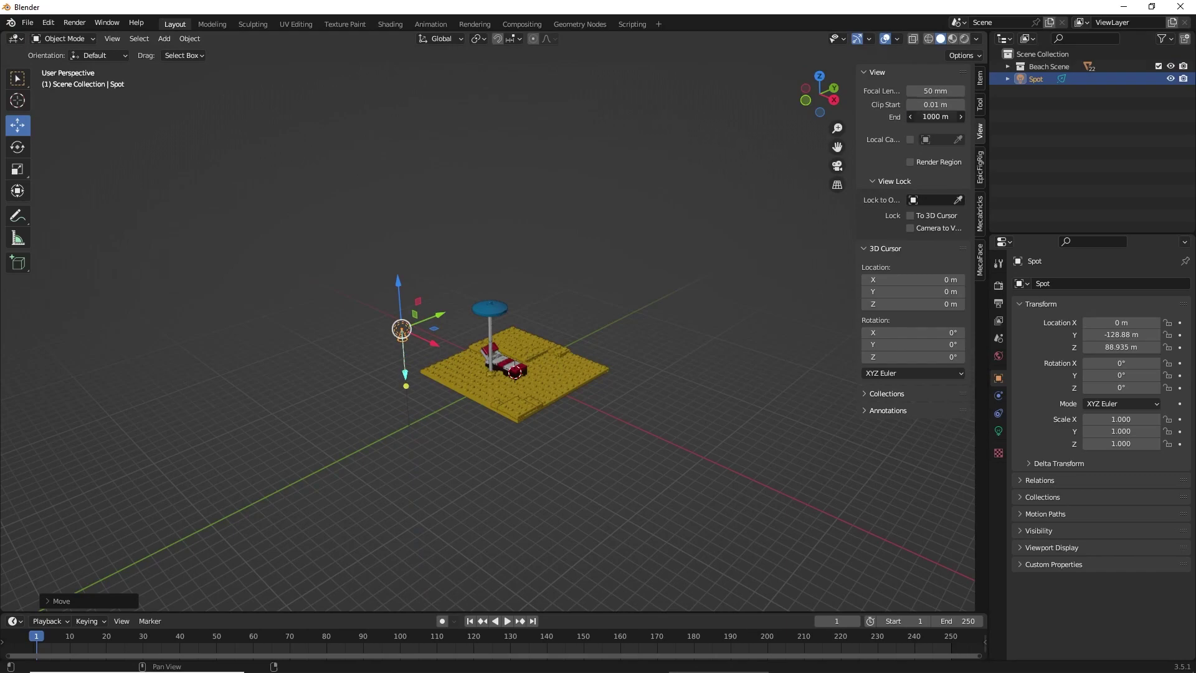
{"action": "type", "text": "00"}
{"action": "key", "text": "Return"}
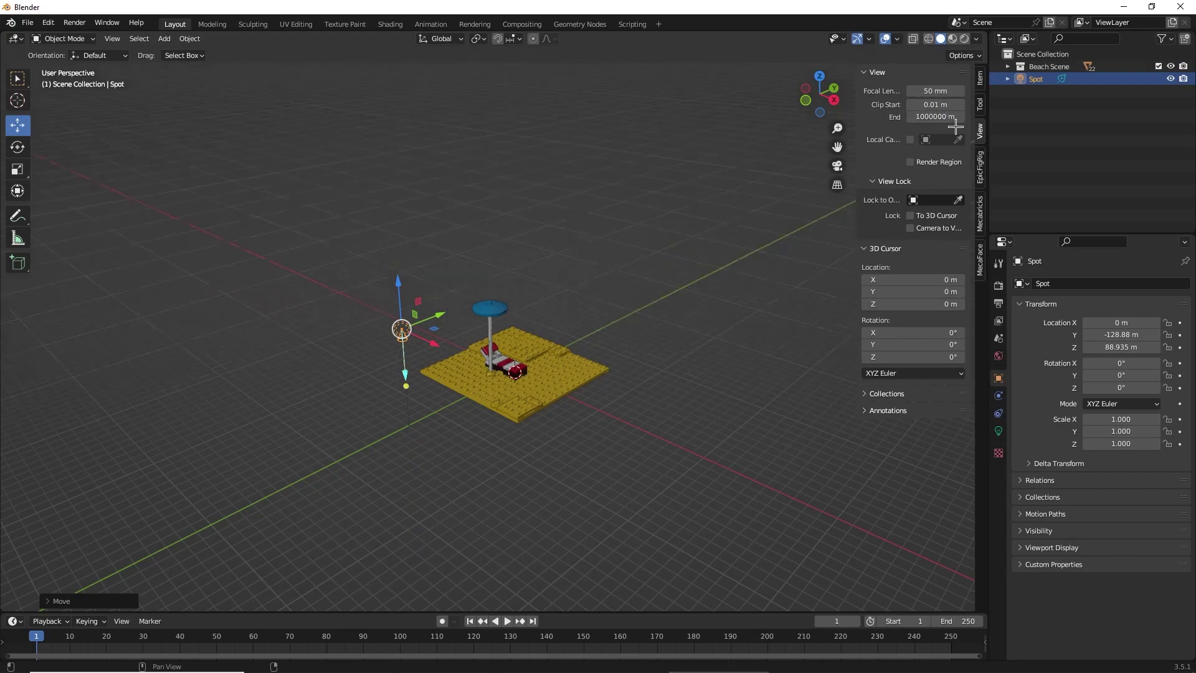
- Move the spot light to about Y -163 m and Z 180 m, and tilt it about 51° around X towards the scene
{"action": "middle_click_drag", "start_coordinate": [559, 234], "coordinate": [486, 232]}
{"action": "left_click_drag", "start_coordinate": [406, 294], "coordinate": [365, 293]}
{"action": "middle_click_drag", "start_coordinate": [405, 275], "coordinate": [544, 303]}
{"action": "middle_click_drag", "start_coordinate": [614, 262], "coordinate": [539, 220]}
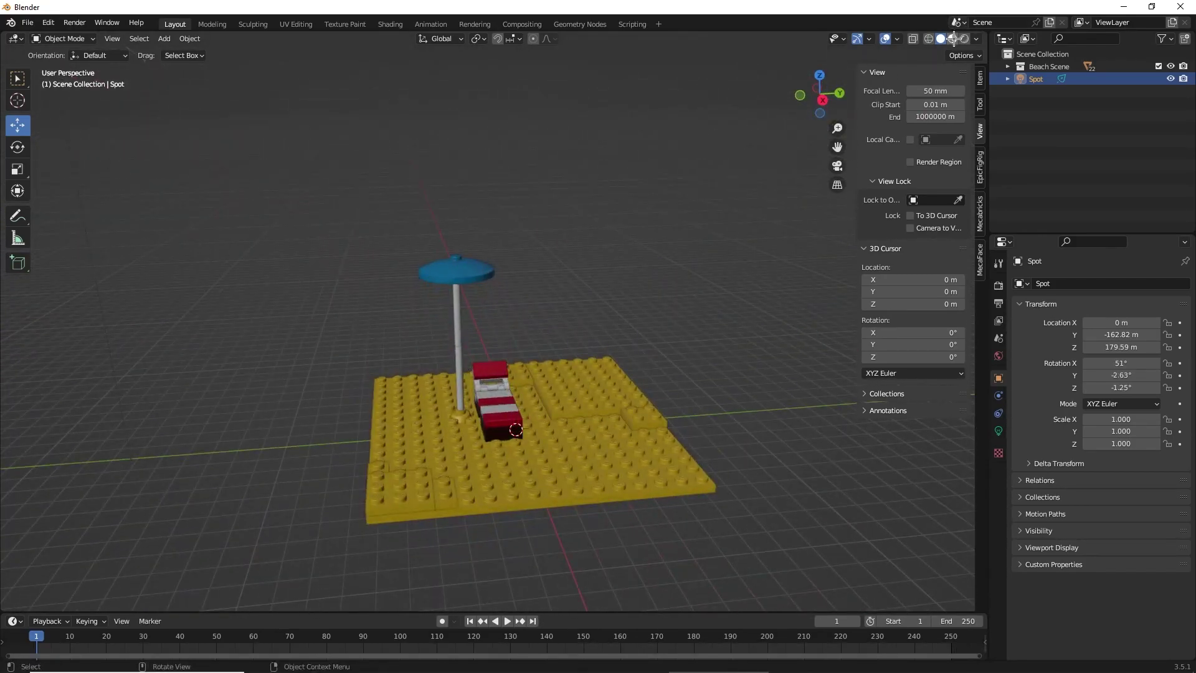
- Switch the viewport to Material Preview shading with Scene Lights and Scene World enabled
{"action": "left_click", "coordinate": [998, 427]}
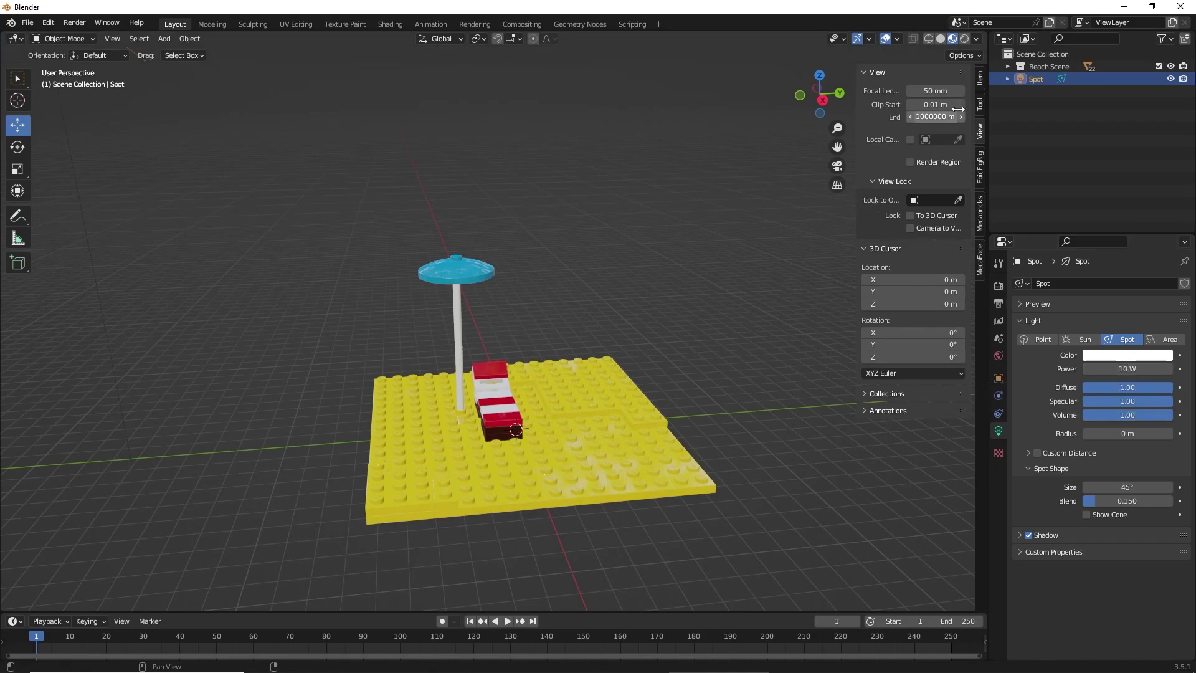
{"action": "left_click", "coordinate": [976, 38]}
{"action": "left_click", "coordinate": [906, 114]}
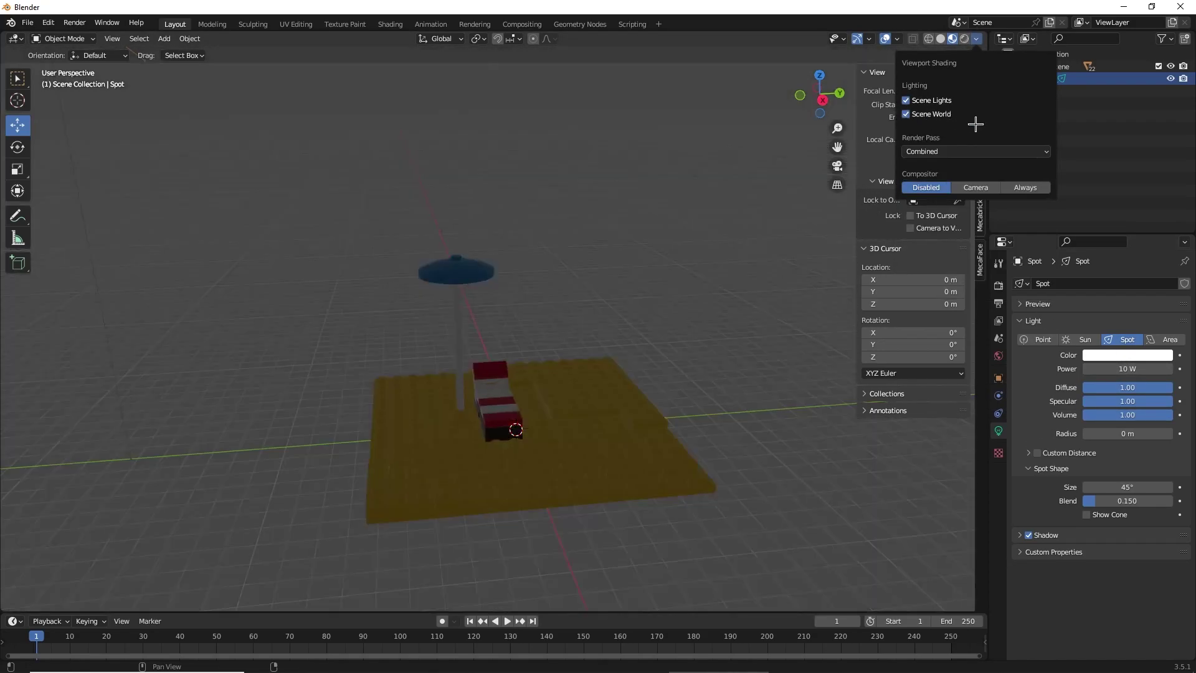
{"action": "scroll", "coordinate": [741, 236], "scroll_direction": "down", "scroll_amount": 2}
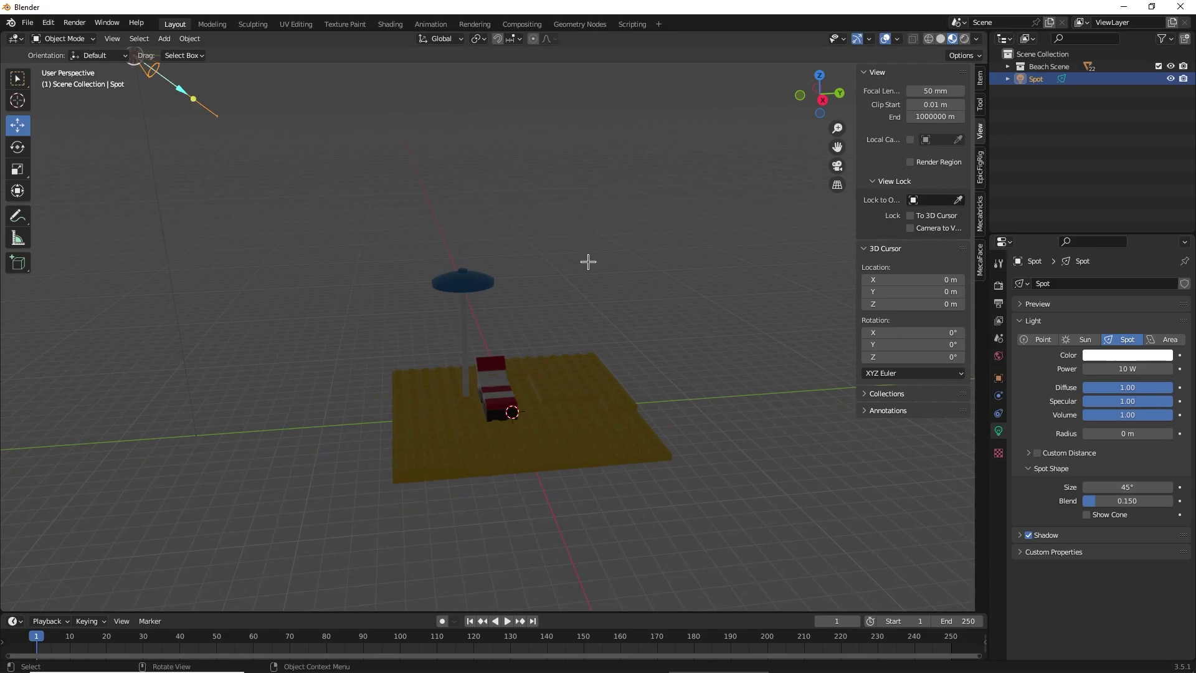
{"action": "middle_click_drag", "start_coordinate": [600, 266], "coordinate": [601, 264]}
- Set the spot light's power to 10 MW
{"action": "left_click", "coordinate": [1127, 370]}
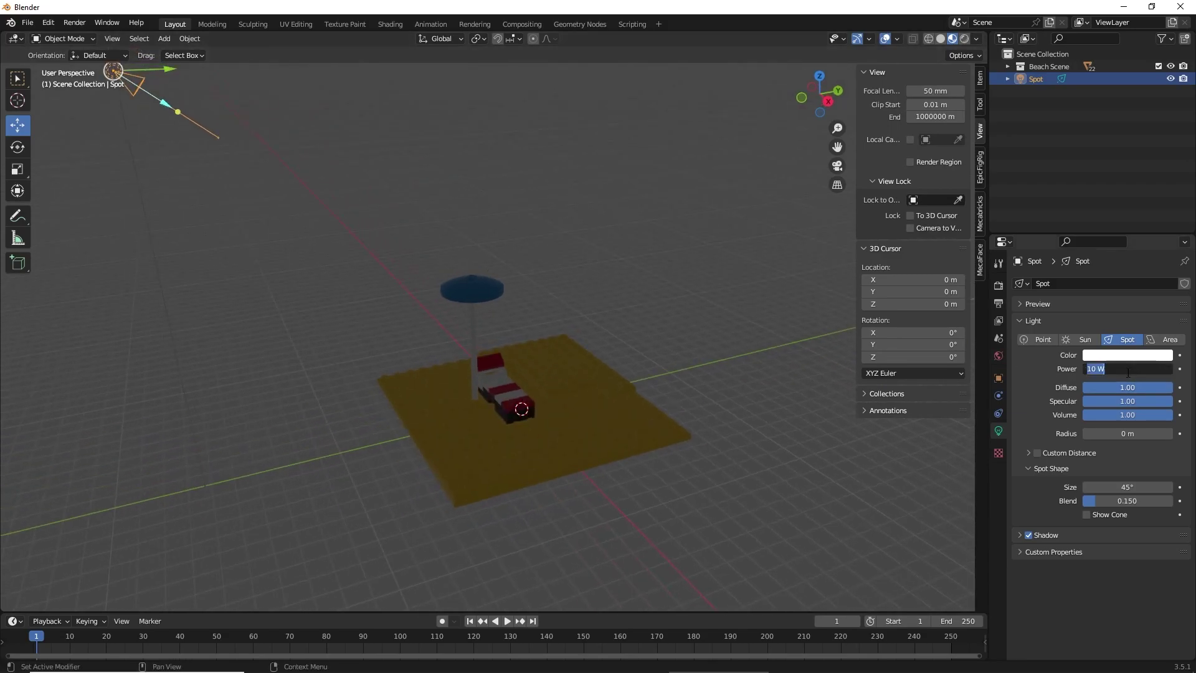
{"action": "type", "text": "00000"}
{"action": "key", "text": "Return"}
{"action": "left_click", "coordinate": [1124, 370]}
{"action": "left_click", "coordinate": [1093, 370]}
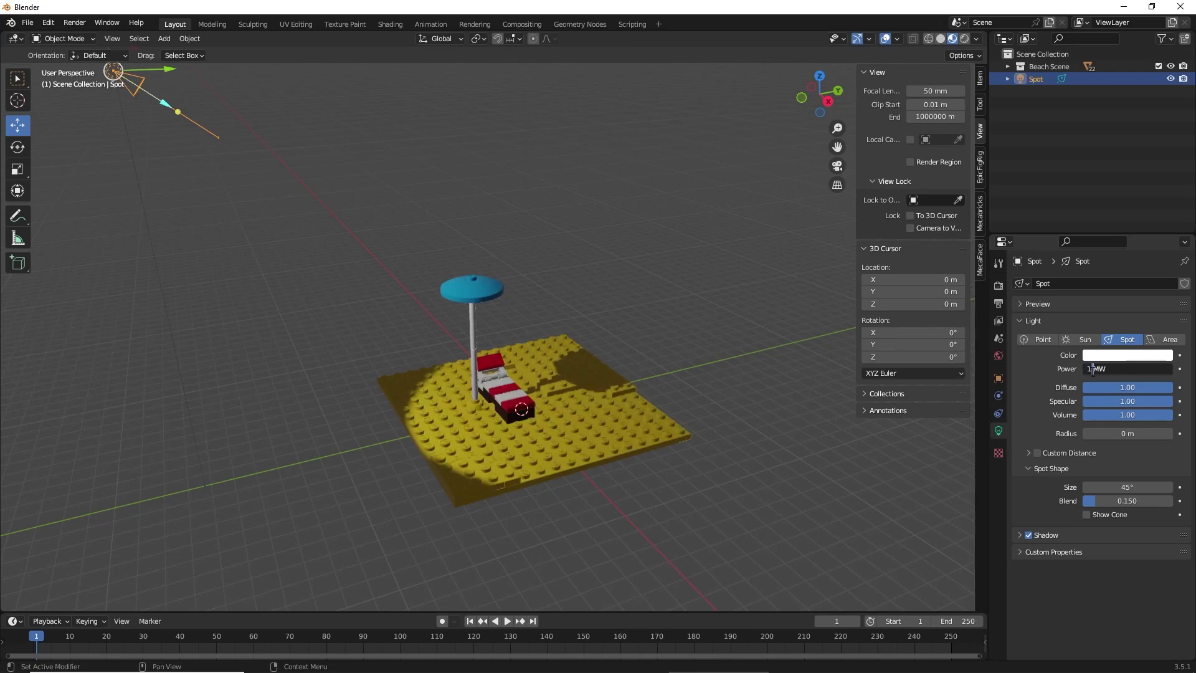
{"action": "key", "text": "Return"}
- Reposition the spot light farther from the beach scene and aim it down at the umbrella and sunbed
{"action": "scroll", "coordinate": [673, 323], "scroll_direction": "down", "scroll_amount": 5}
{"action": "left_click_drag", "start_coordinate": [398, 218], "coordinate": [375, 142]}
{"action": "mouse_move", "coordinate": [427, 187]}
{"action": "left_mouse_down"}
{"action": "mouse_move", "coordinate": [355, 194]}
{"action": "mouse_move", "coordinate": [427, 188]}
{"action": "left_mouse_up"}
{"action": "left_click_drag", "start_coordinate": [428, 230], "coordinate": [514, 349]}
{"action": "scroll", "coordinate": [471, 267], "scroll_direction": "up", "scroll_amount": 4}
{"action": "middle_click_drag", "start_coordinate": [466, 254], "coordinate": [472, 287]}
{"action": "scroll", "coordinate": [474, 285], "scroll_direction": "down", "scroll_amount": 3}
{"action": "left_click_drag", "start_coordinate": [392, 211], "coordinate": [479, 361]}
{"action": "middle_click_drag", "start_coordinate": [464, 251], "coordinate": [407, 144]}
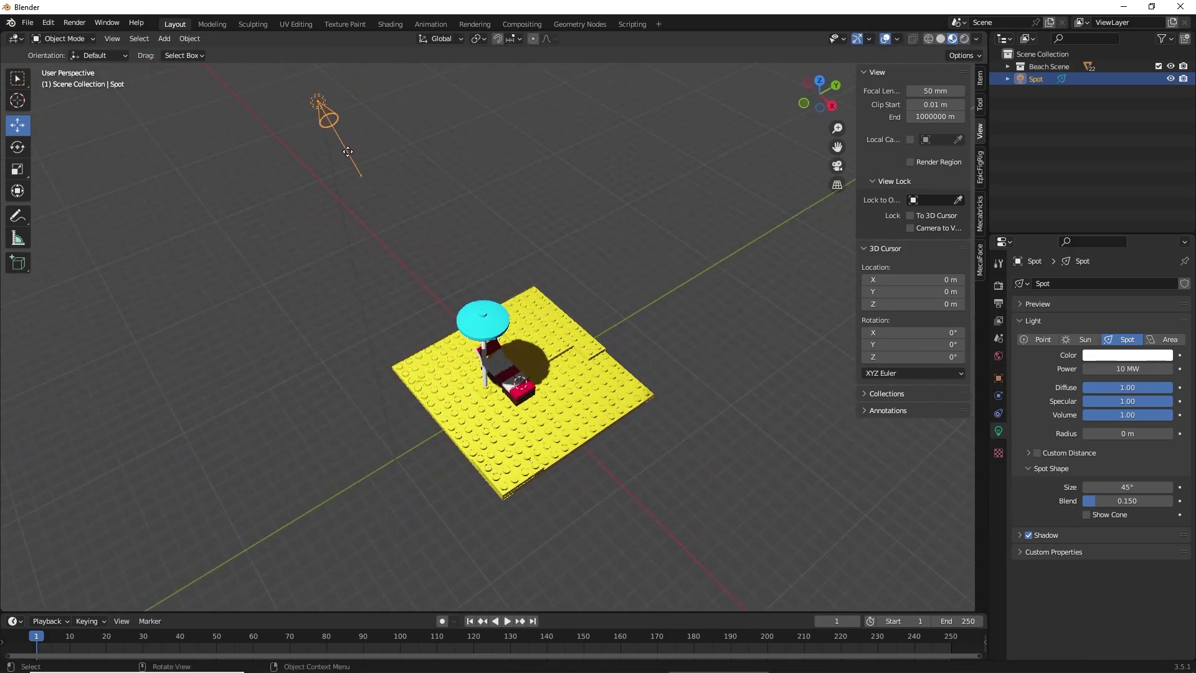
{"action": "left_click_drag", "start_coordinate": [408, 143], "coordinate": [430, 134]}
{"action": "scroll", "coordinate": [587, 289], "scroll_direction": "down", "scroll_amount": 2}
{"action": "scroll", "coordinate": [574, 275], "scroll_direction": "up", "scroll_amount": 7}
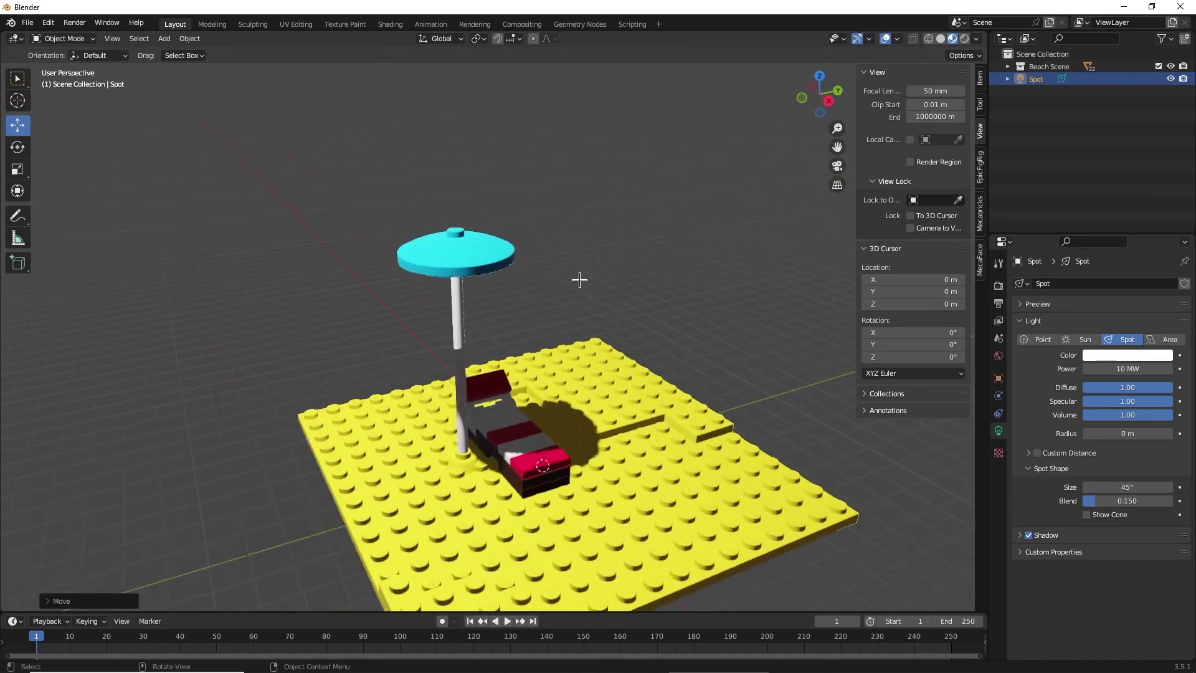
- Set the spot light's power to 34 MW
{"action": "double_click", "coordinate": [1094, 367]}
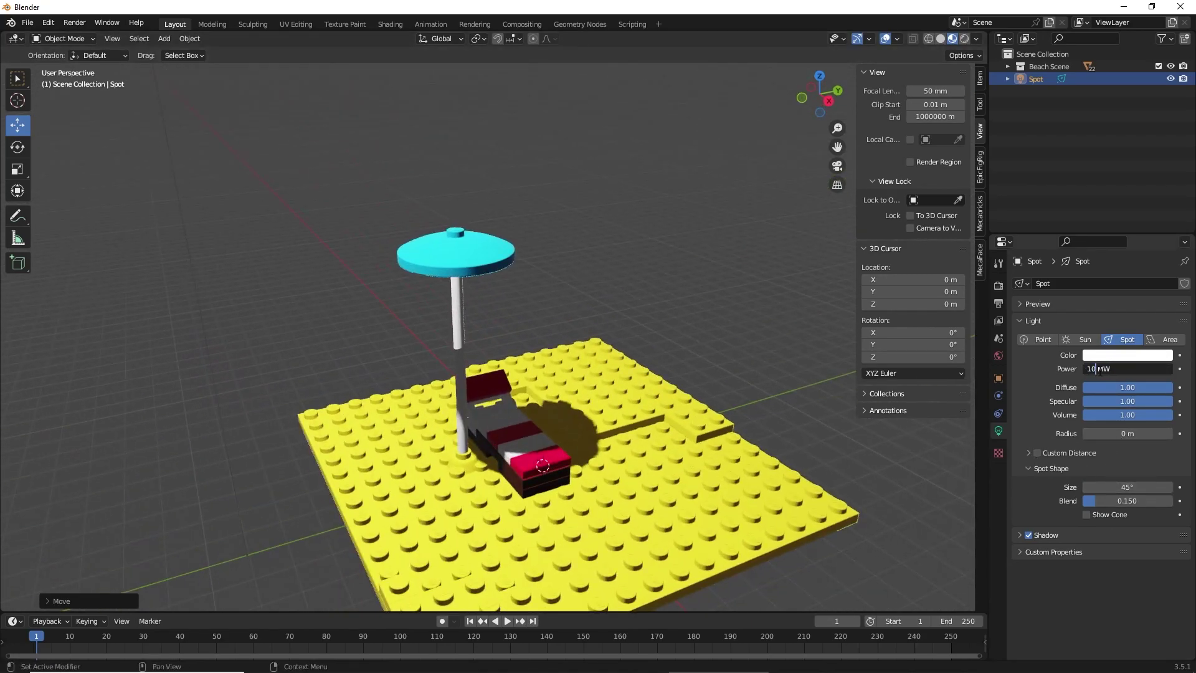
{"action": "type", "text": "5"}
{"action": "key", "text": "Return"}
{"action": "middle_click_drag", "start_coordinate": [756, 419], "coordinate": [785, 377]}
{"action": "left_click", "coordinate": [1106, 369]}
{"action": "type", "text": "34"}
{"action": "key", "text": "Return"}
- Set the spot light's blend to about 0.5 and deselect the light
{"action": "mouse_move", "coordinate": [1111, 506]}
{"action": "left_mouse_down"}
{"action": "mouse_move", "coordinate": [1144, 506]}
{"action": "mouse_move", "coordinate": [1127, 506]}
{"action": "left_mouse_up"}
{"action": "left_click", "coordinate": [770, 400]}
{"action": "middle_click_drag", "start_coordinate": [771, 401], "coordinate": [707, 371]}
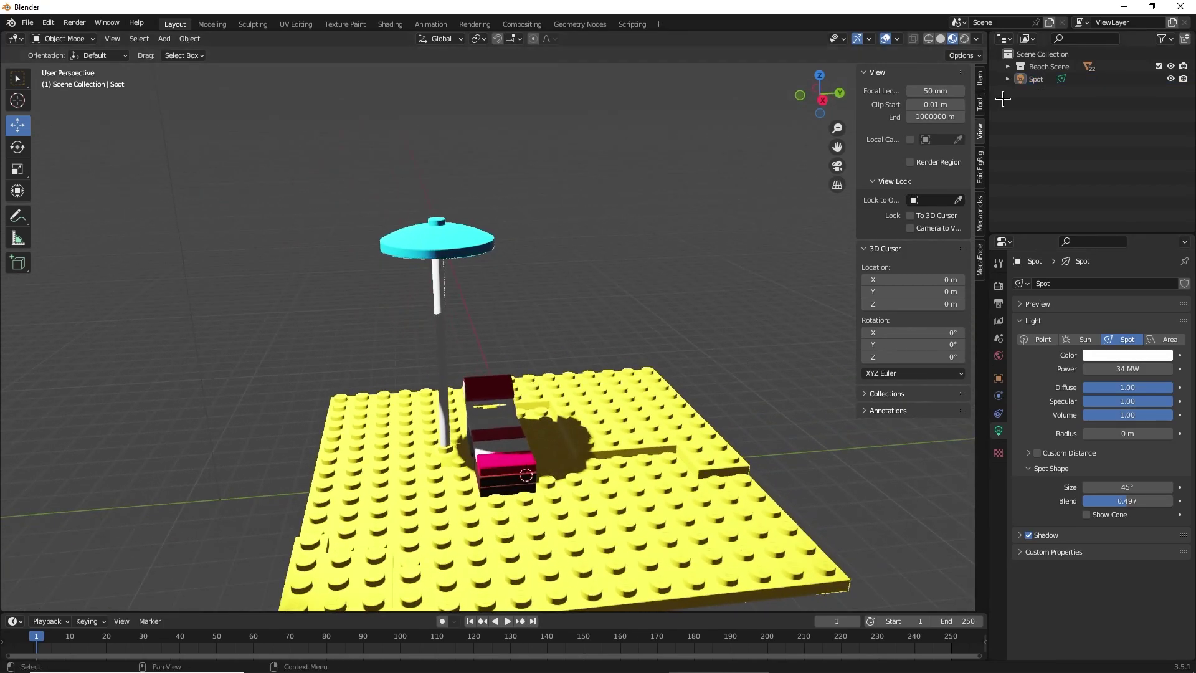
- Add a camera to the scene
{"action": "key", "text": "shift+a"}
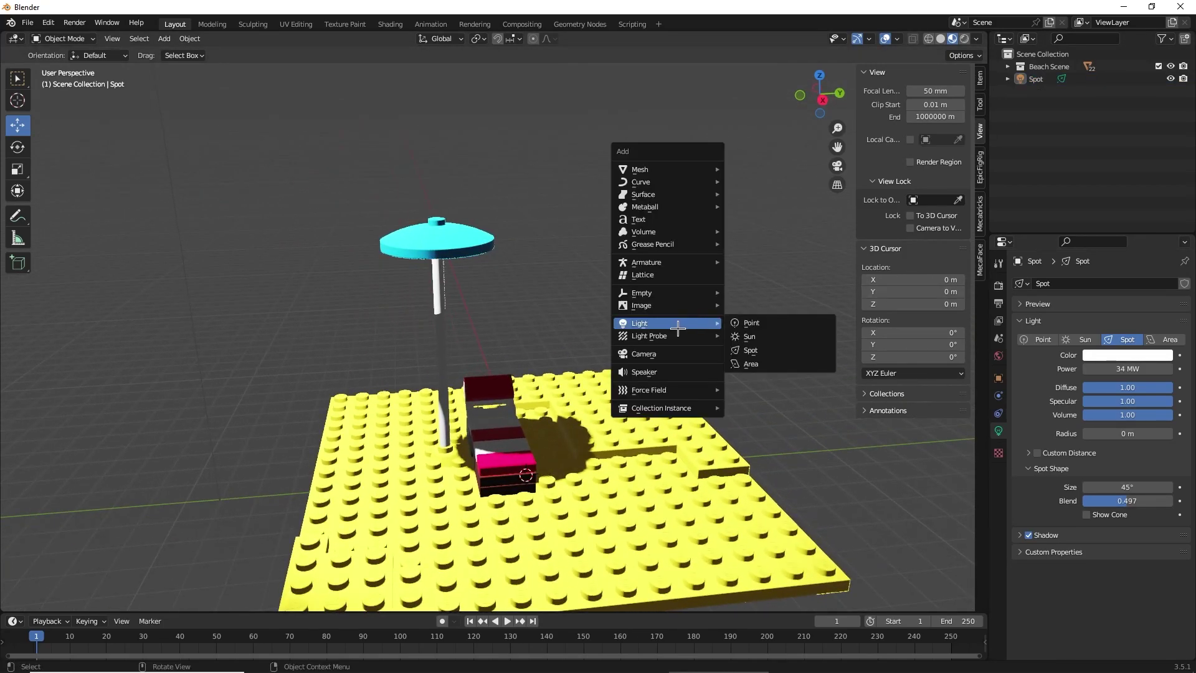
{"action": "left_click", "coordinate": [647, 353]}
{"action": "middle_click_drag", "start_coordinate": [666, 355], "coordinate": [718, 371]}
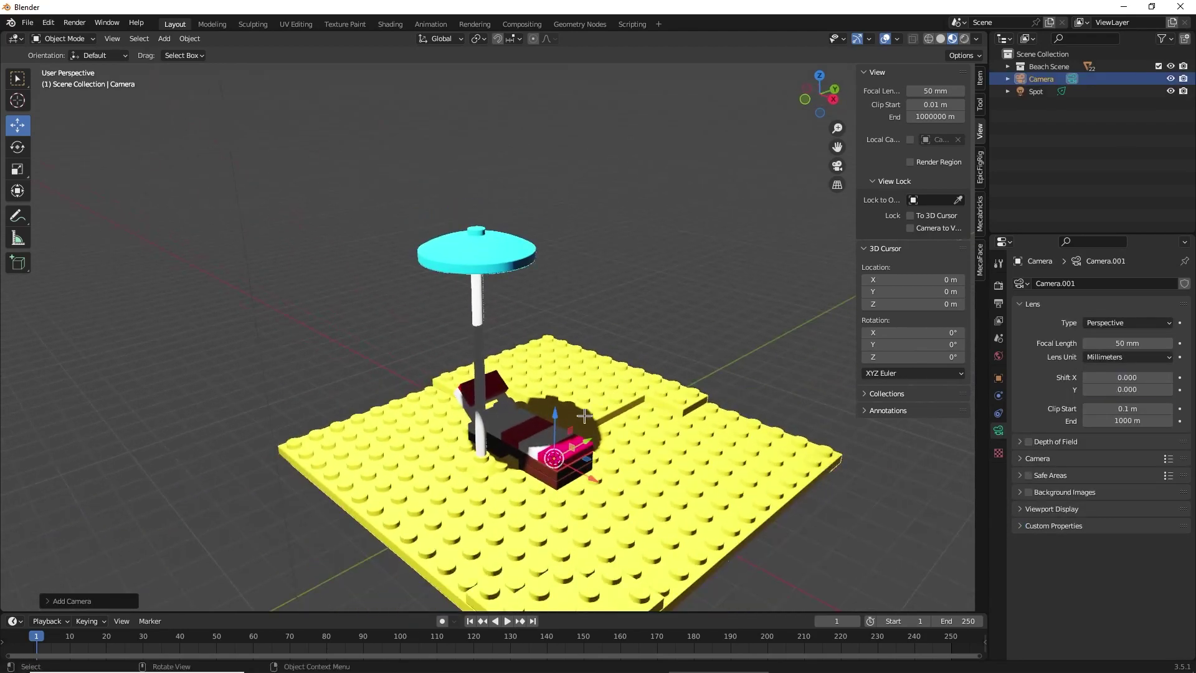
- Move the camera up and sideways so that it sits above the sunbed
{"action": "middle_click_drag", "start_coordinate": [586, 414], "coordinate": [560, 415]}
{"action": "left_click_drag", "start_coordinate": [540, 421], "coordinate": [542, 328]}
{"action": "middle_click_drag", "start_coordinate": [542, 328], "coordinate": [528, 365]}
{"action": "left_click_drag", "start_coordinate": [575, 376], "coordinate": [486, 392]}
{"action": "middle_click_drag", "start_coordinate": [486, 390], "coordinate": [551, 398]}
{"action": "left_click_drag", "start_coordinate": [534, 458], "coordinate": [560, 471]}
{"action": "left_click_drag", "start_coordinate": [551, 422], "coordinate": [571, 396]}
- Scale the camera up to about 12 times its size
{"action": "key", "text": "s"}
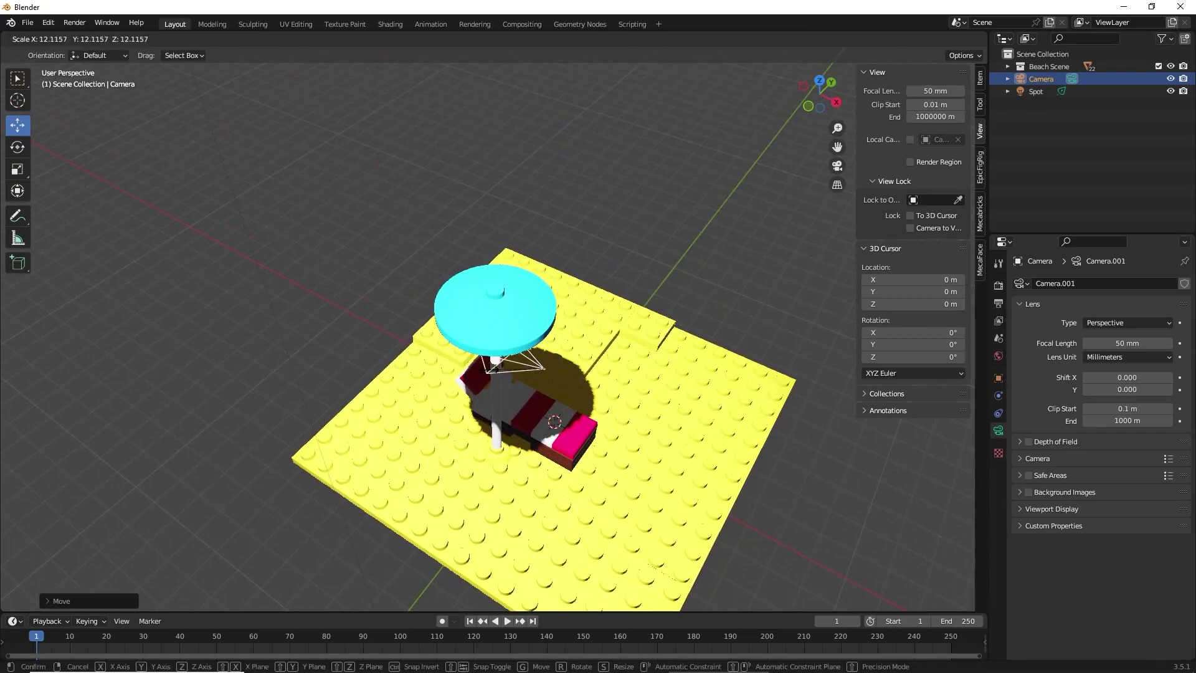
{"action": "left_click", "coordinate": [496, 369]}
{"action": "middle_click_drag", "start_coordinate": [521, 355], "coordinate": [515, 315]}
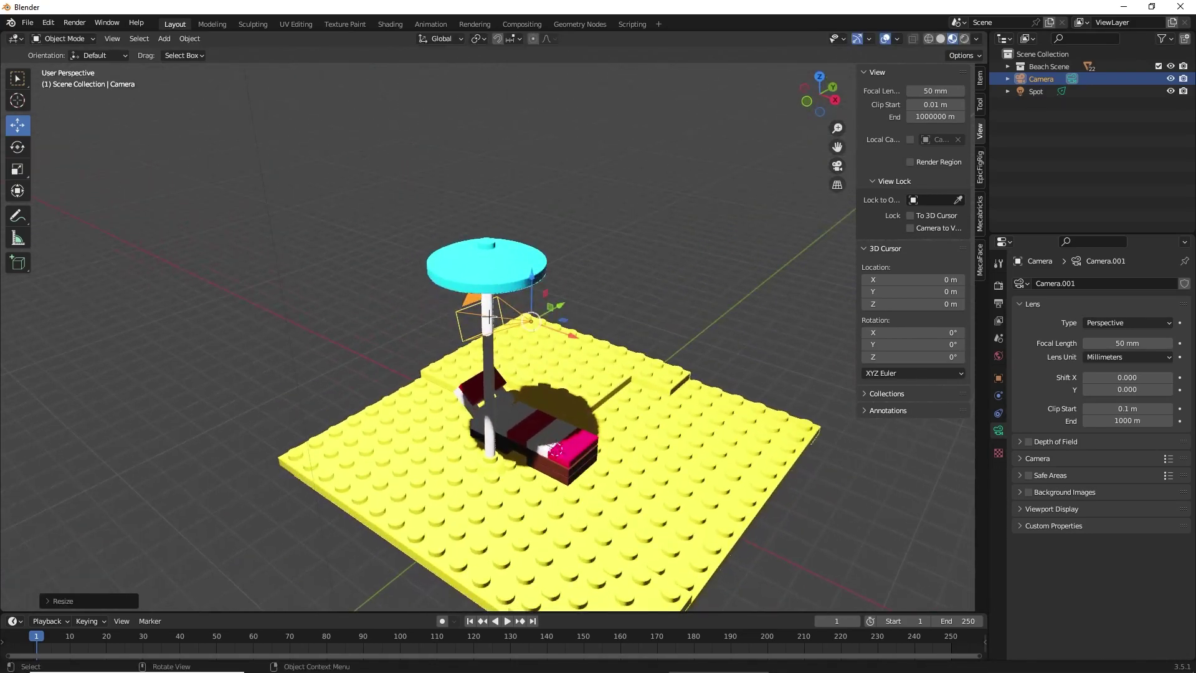
- Look through the camera and try walk navigation for framing the sunbed
{"action": "left_click", "coordinate": [837, 165]}
{"action": "key", "text": "shift+grave"}
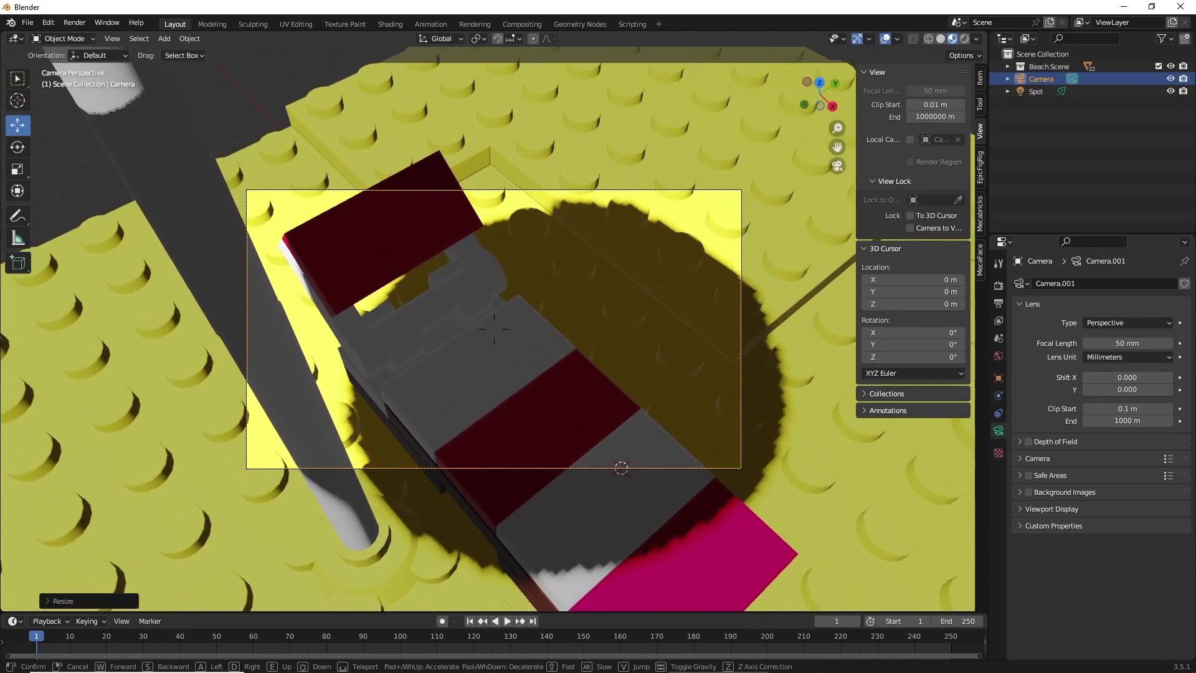
{"action": "left_click", "coordinate": [831, 175]}
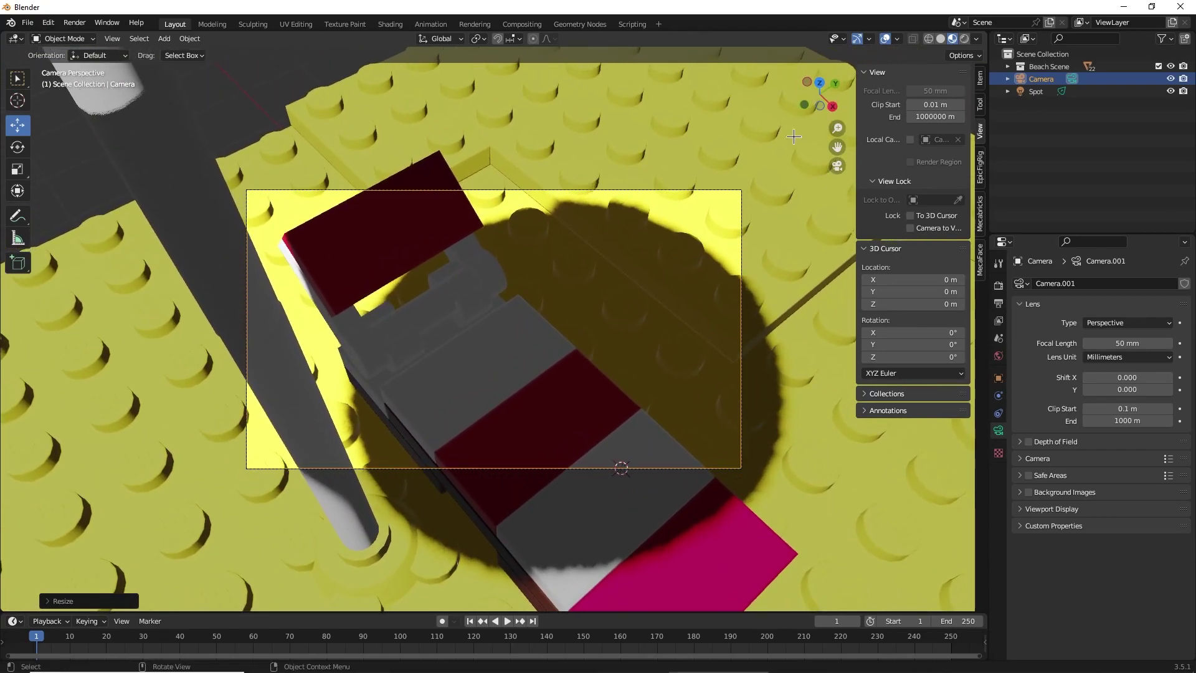
- Set the render engine to Cycles with the Supported feature set and GPU Compute as the device
{"action": "left_click", "coordinate": [999, 285]}
{"action": "left_click", "coordinate": [1113, 283]}
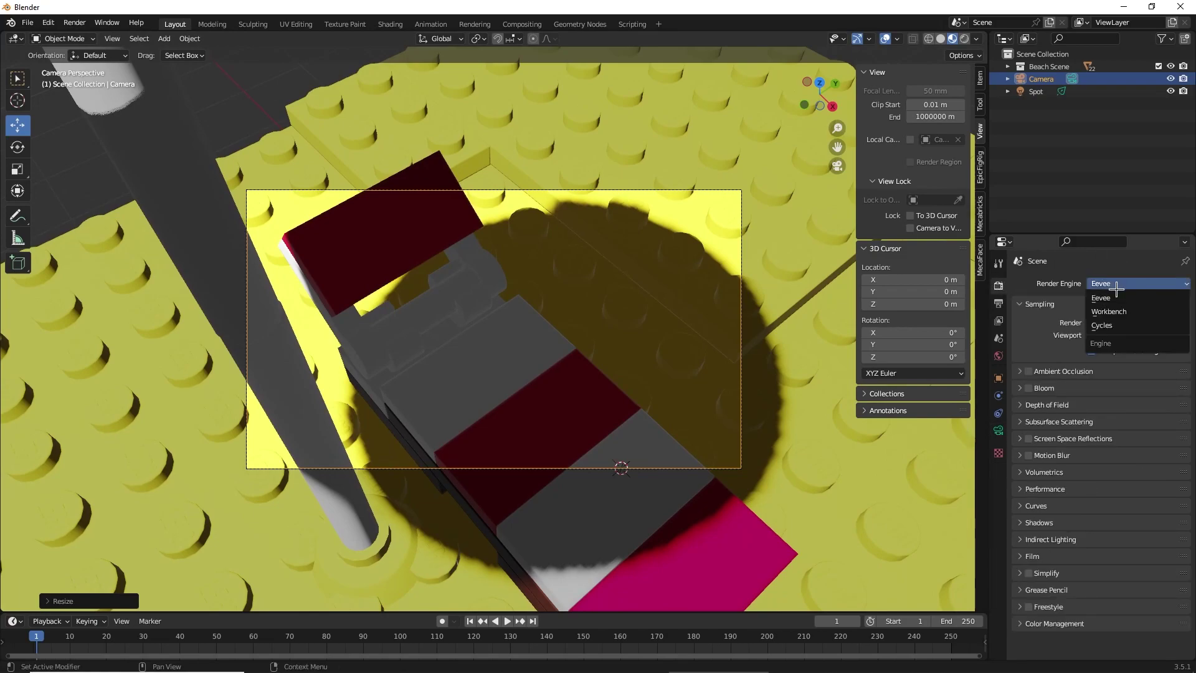
{"action": "left_click", "coordinate": [1115, 325]}
{"action": "left_click", "coordinate": [1115, 299]}
{"action": "left_click", "coordinate": [1115, 313]}
{"action": "left_click", "coordinate": [1115, 314]}
{"action": "left_click", "coordinate": [1116, 341]}
- Set the render's maximum samples to 300
{"action": "scroll", "coordinate": [1116, 334], "scroll_direction": "down", "scroll_amount": 4}
{"action": "left_click", "coordinate": [1128, 390]}
{"action": "type", "text": "300"}
{"action": "key", "text": "Return"}
{"action": "scroll", "coordinate": [1055, 420], "scroll_direction": "up", "scroll_amount": 1}
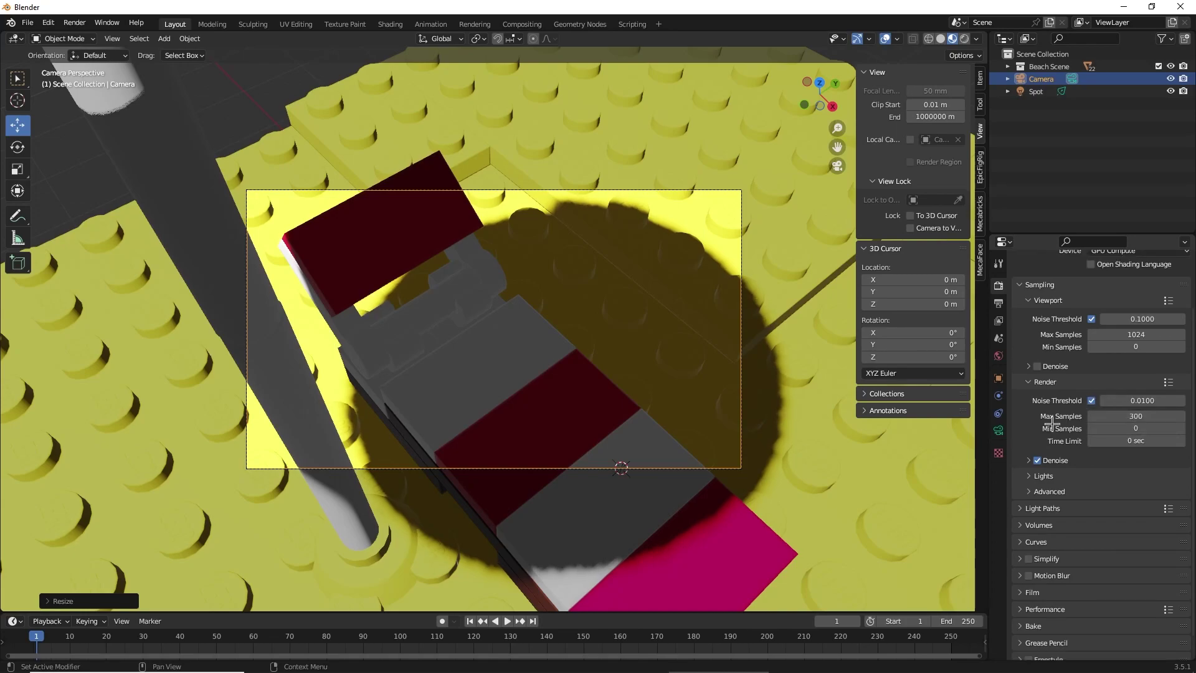
- Review the render denoising options for denoiser, passes and prefilter, and collapse the render sampling settings
{"action": "left_click", "coordinate": [1028, 460]}
{"action": "scroll", "coordinate": [1128, 458], "scroll_direction": "down", "scroll_amount": 1}
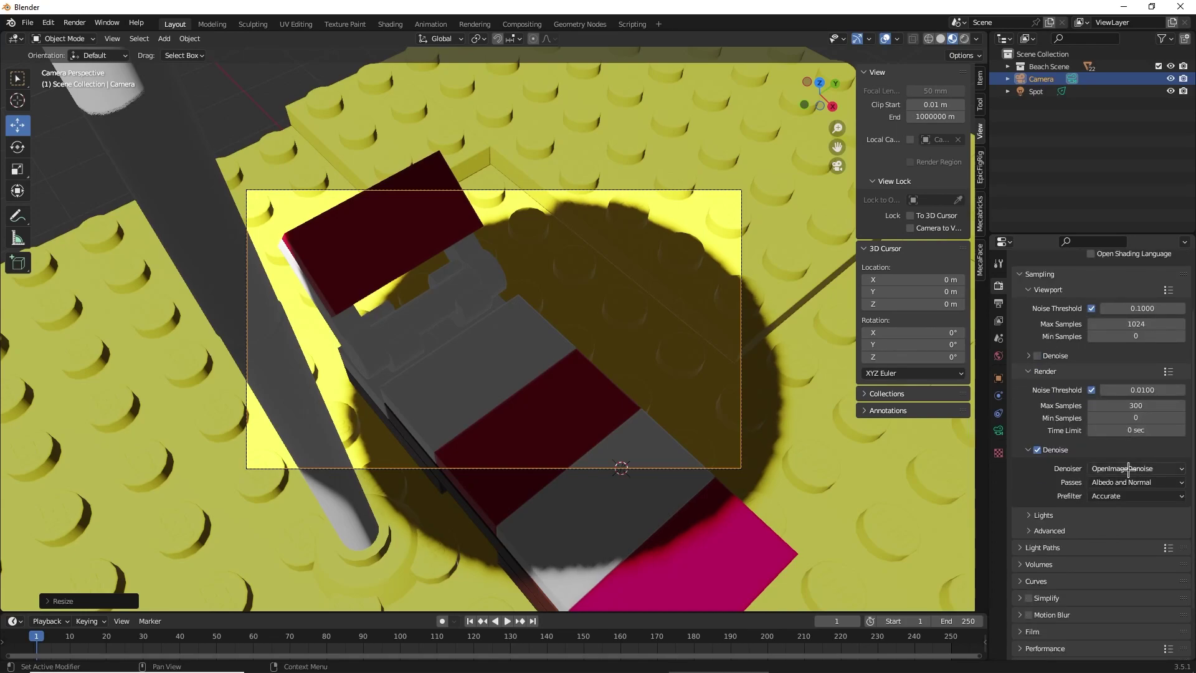
{"action": "left_click", "coordinate": [1129, 468]}
{"action": "left_click", "coordinate": [1128, 482]}
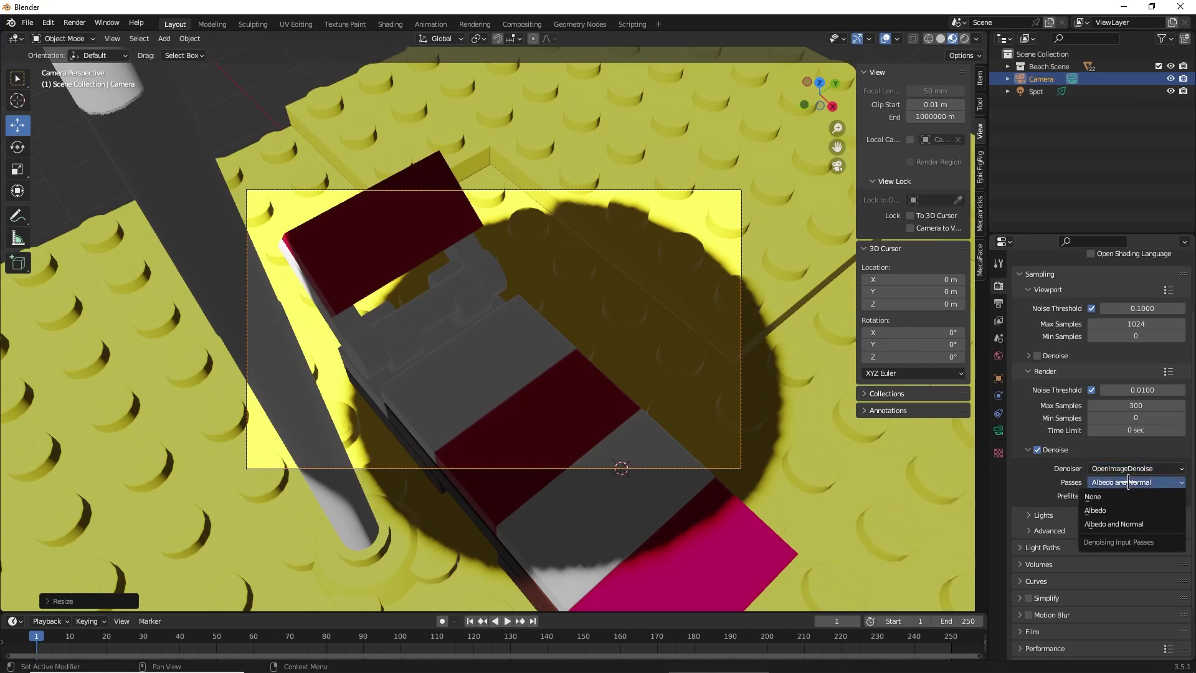
{"action": "left_click", "coordinate": [1128, 482]}
{"action": "left_click", "coordinate": [1126, 497]}
{"action": "left_click", "coordinate": [1125, 497]}
{"action": "left_click", "coordinate": [1033, 371]}
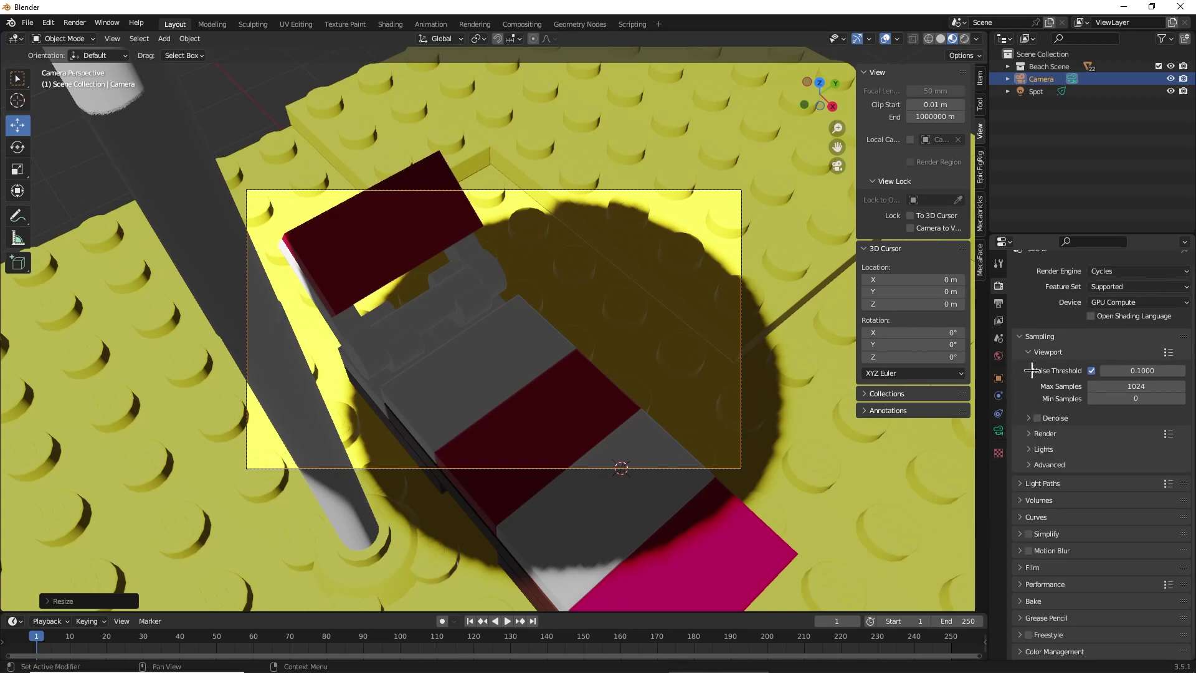
- Set the tile size in the performance memory settings to 256
{"action": "left_click", "coordinate": [1034, 584]}
{"action": "scroll", "coordinate": [1017, 586], "scroll_direction": "down", "scroll_amount": 4}
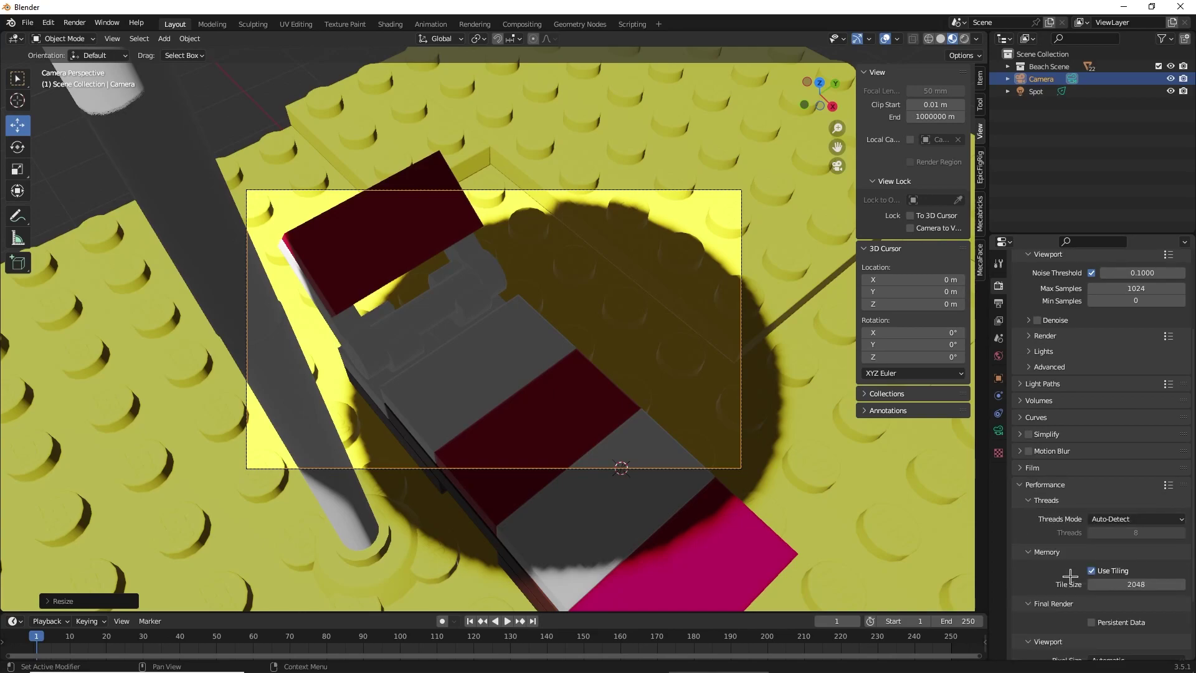
{"action": "left_click", "coordinate": [1124, 584]}
{"action": "type", "text": "256"}
{"action": "key", "text": "Return"}
- Set a custom output frame rate of 12 fps
{"action": "left_click", "coordinate": [999, 303]}
{"action": "scroll", "coordinate": [1098, 376], "scroll_direction": "up", "scroll_amount": 2}
{"action": "left_click", "coordinate": [1125, 396]}
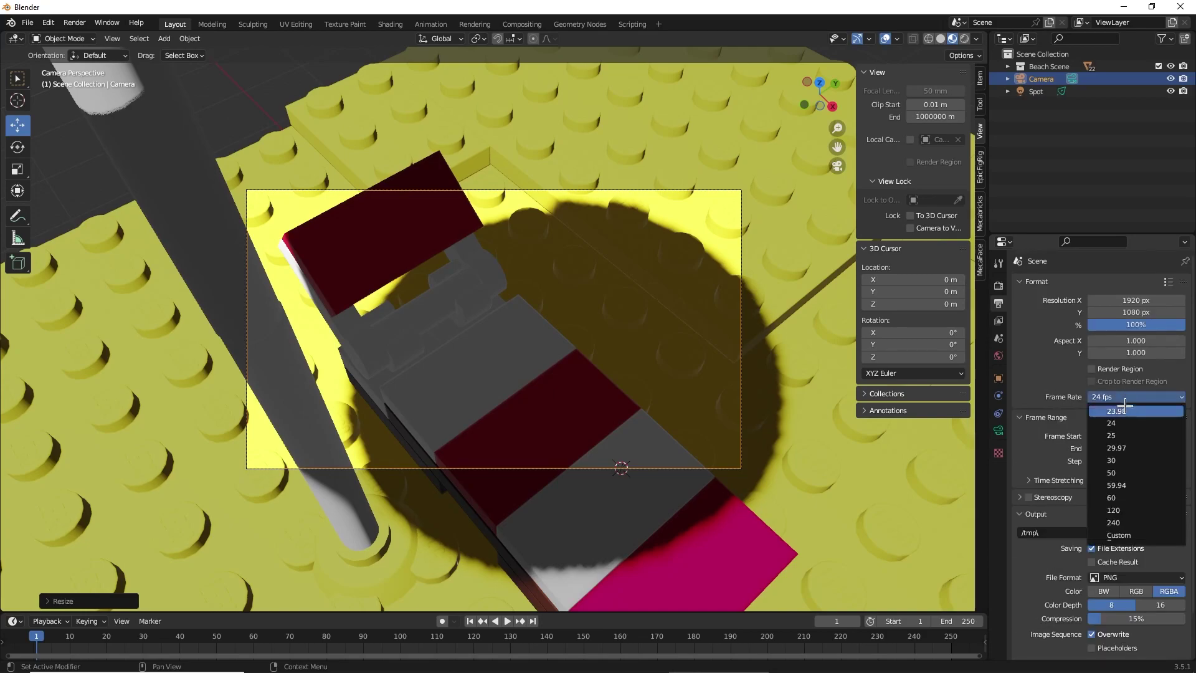
{"action": "left_click", "coordinate": [1119, 535]}
{"action": "left_click", "coordinate": [1135, 411]}
{"action": "type", "text": "12"}
{"action": "key", "text": "Return"}
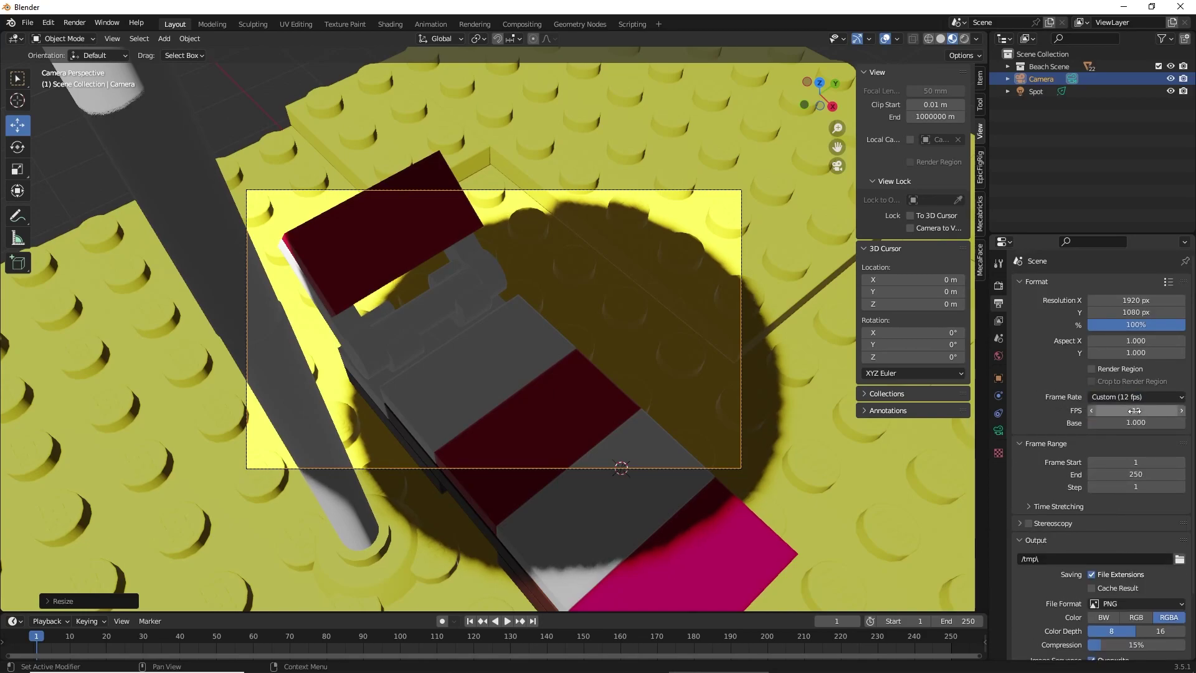
- Set the PNG output color to RGB and enable the Z data pass for the view layer
{"action": "scroll", "coordinate": [1130, 384], "scroll_direction": "down", "scroll_amount": 3}
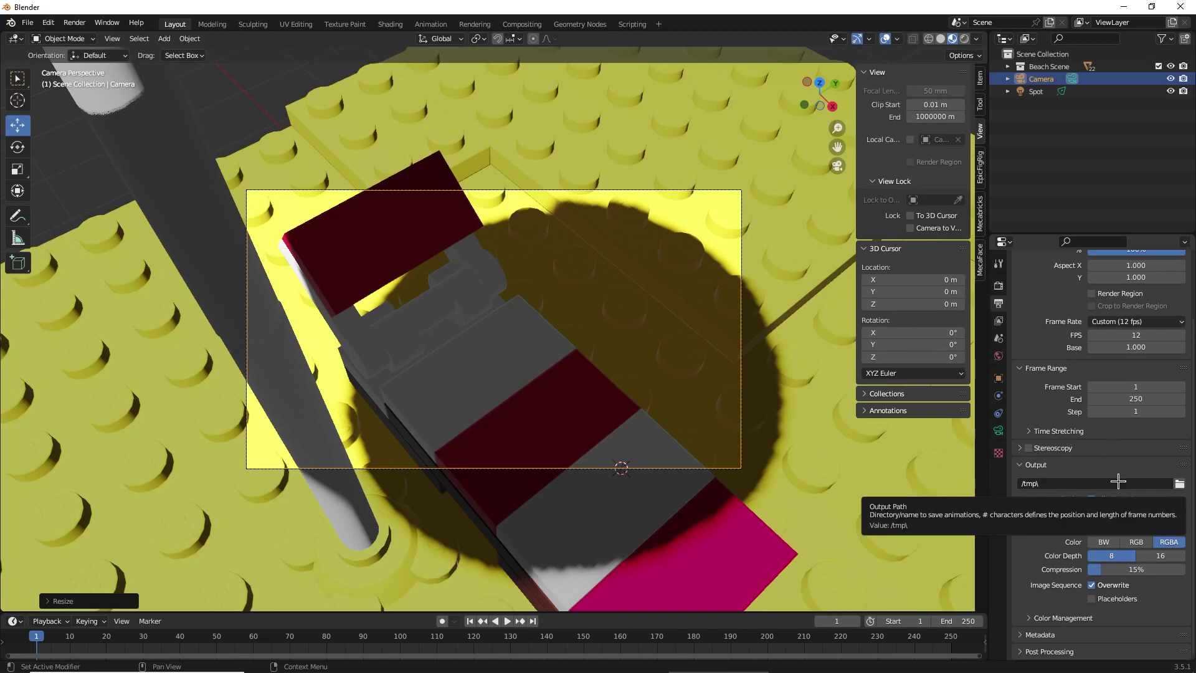
{"action": "left_click", "coordinate": [1137, 542]}
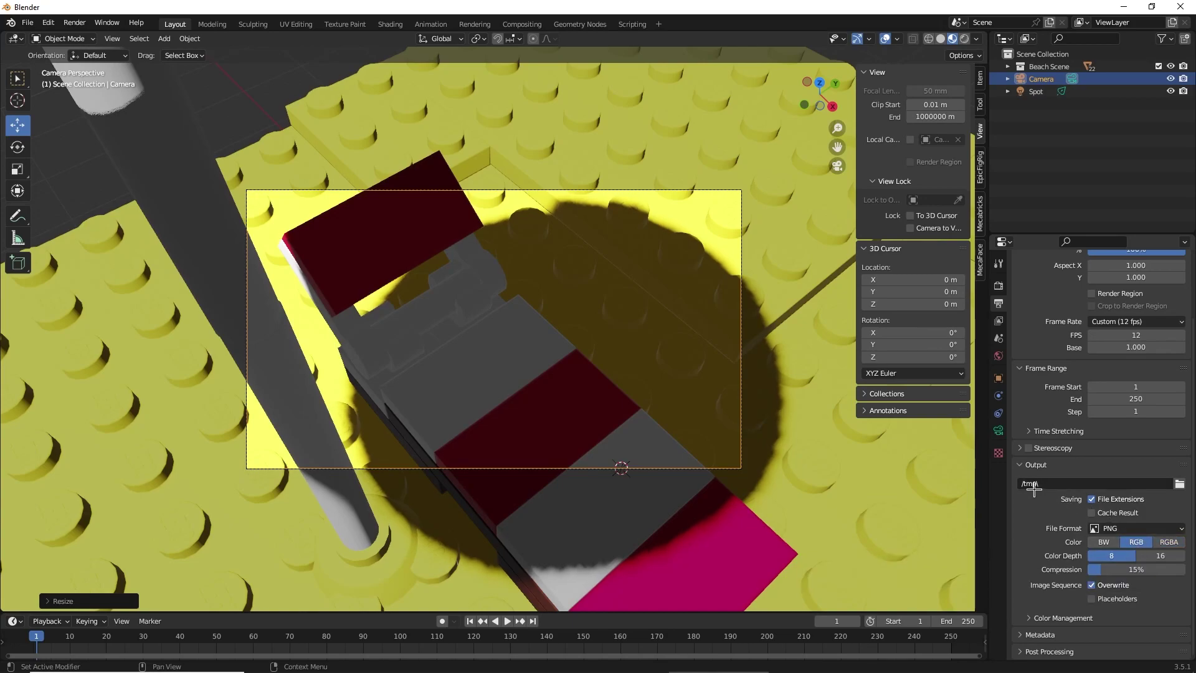
{"action": "left_click", "coordinate": [998, 320]}
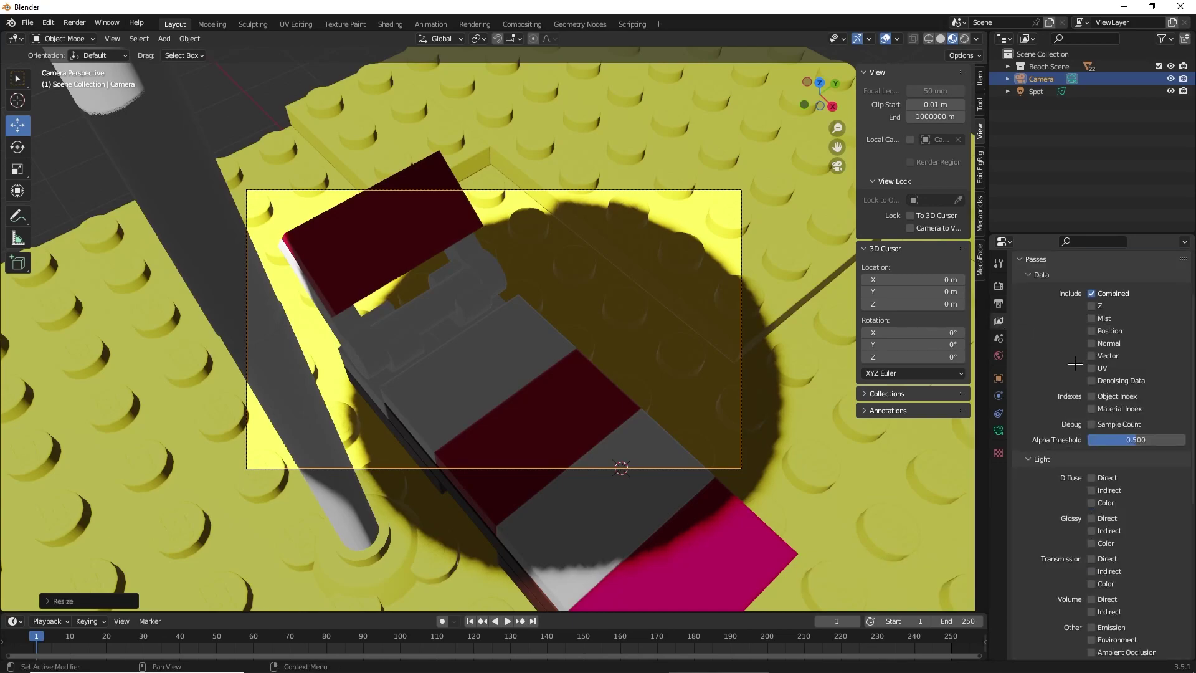
{"action": "left_click", "coordinate": [1093, 305]}
{"action": "left_click", "coordinate": [998, 286]}
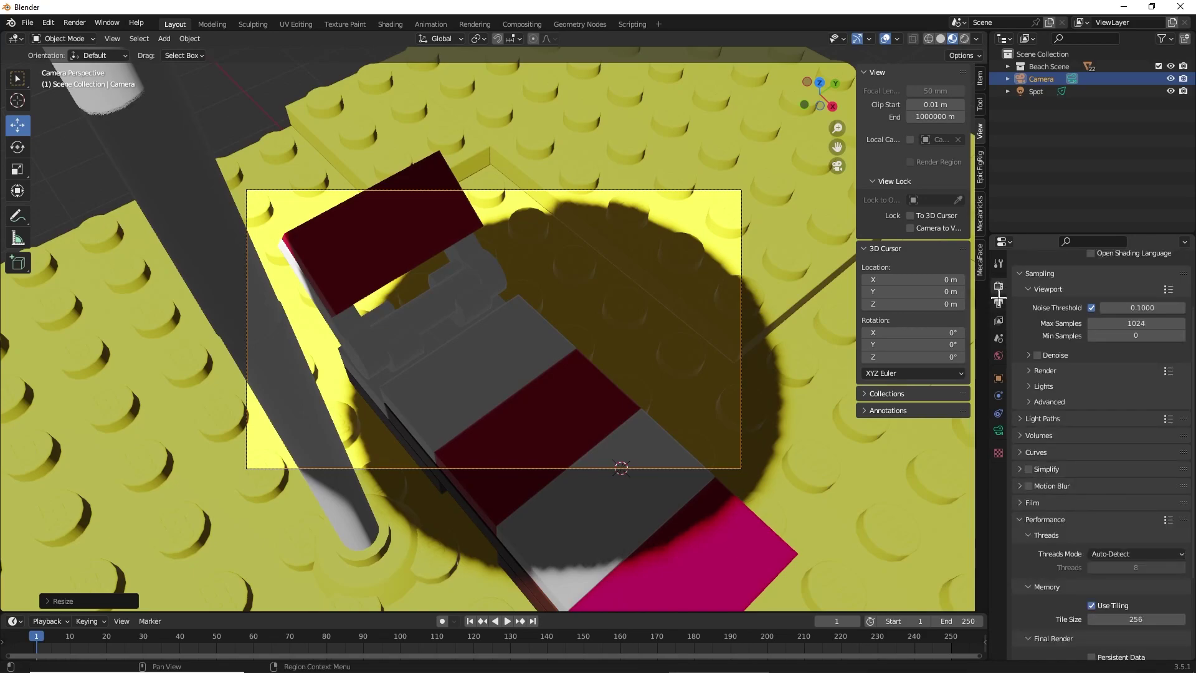
{"action": "left_click", "coordinate": [998, 302]}
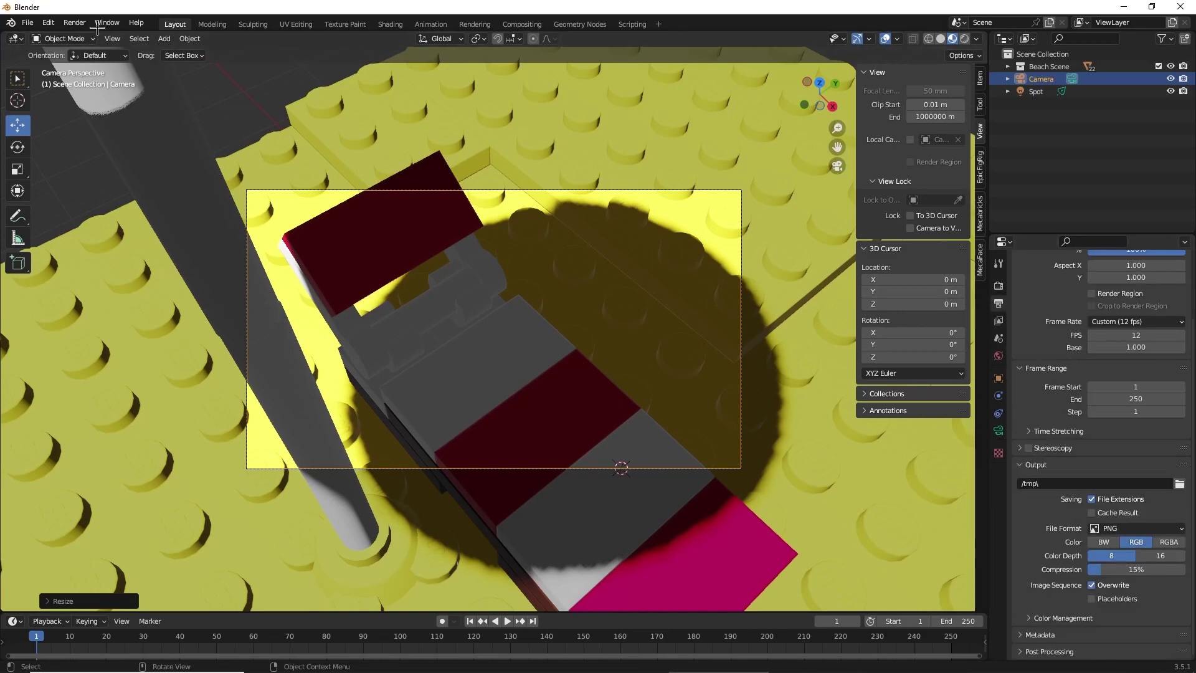
- Render the current frame as an image and inspect the beach chair result up close
{"action": "left_click", "coordinate": [75, 23]}
{"action": "left_click", "coordinate": [81, 36]}
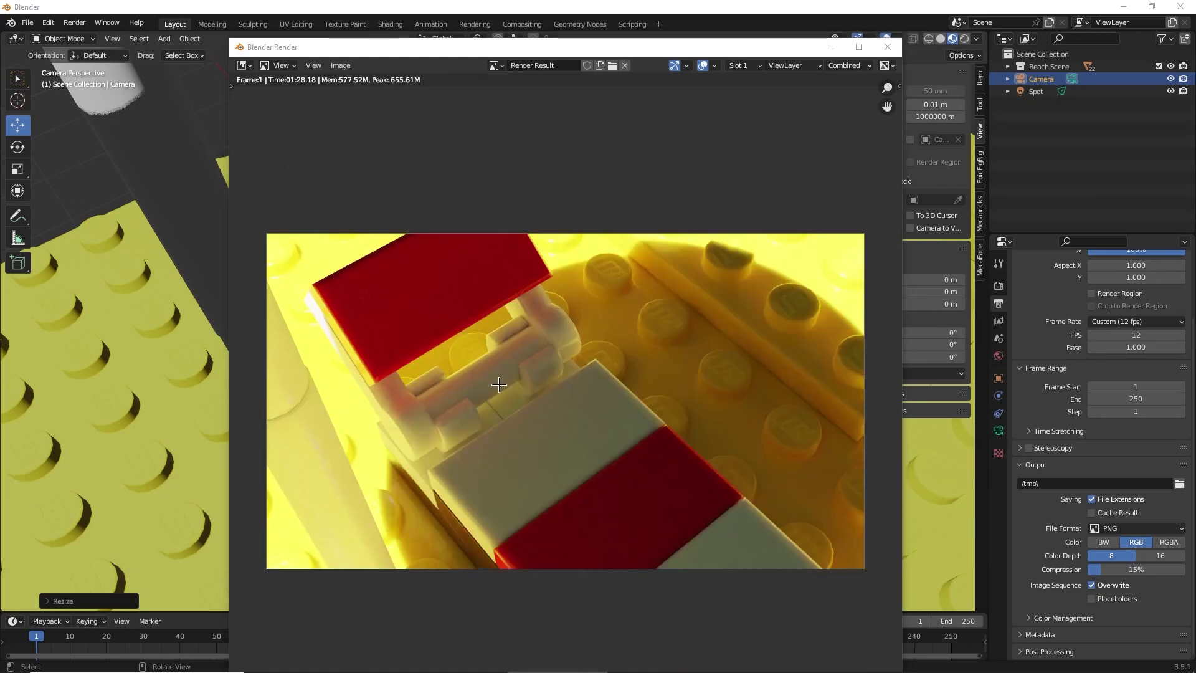
{"action": "scroll", "coordinate": [499, 384], "scroll_direction": "up", "scroll_amount": 2}
{"action": "scroll", "coordinate": [492, 376], "scroll_direction": "down", "scroll_amount": 3}
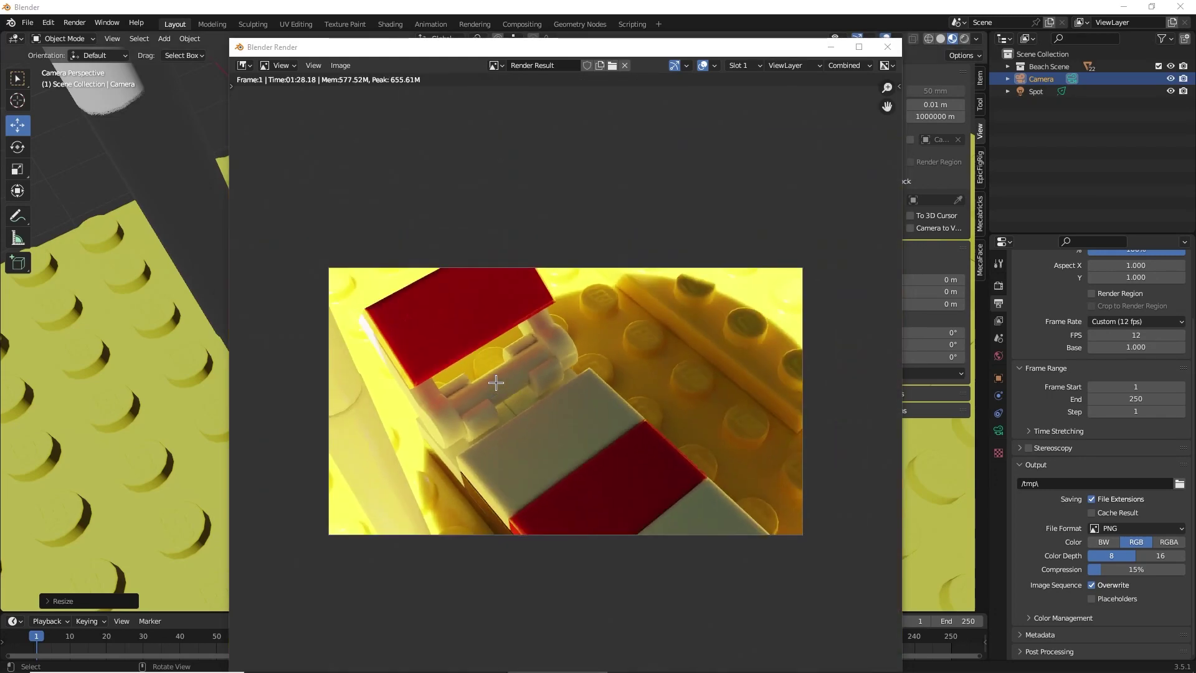
{"action": "scroll", "coordinate": [538, 339], "scroll_direction": "down", "scroll_amount": 1}
{"action": "scroll", "coordinate": [539, 339], "scroll_direction": "up", "scroll_amount": 3}
{"action": "middle_click_drag", "start_coordinate": [570, 346], "coordinate": [796, 363]}
{"action": "scroll", "coordinate": [720, 360], "scroll_direction": "down", "scroll_amount": 2}
{"action": "middle_click_drag", "start_coordinate": [678, 351], "coordinate": [545, 345]}
{"action": "left_click", "coordinate": [889, 46]}
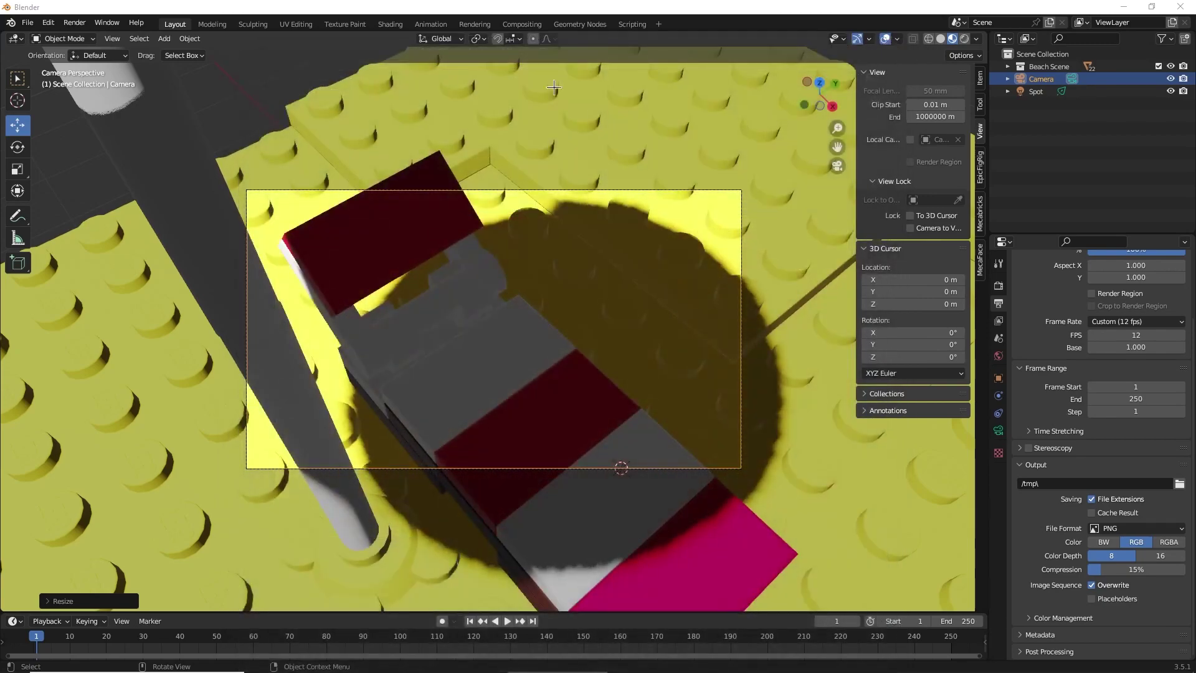
- Begin saving the project under a new name and create a Video folder inside Lego Animations
{"action": "left_click", "coordinate": [25, 25]}
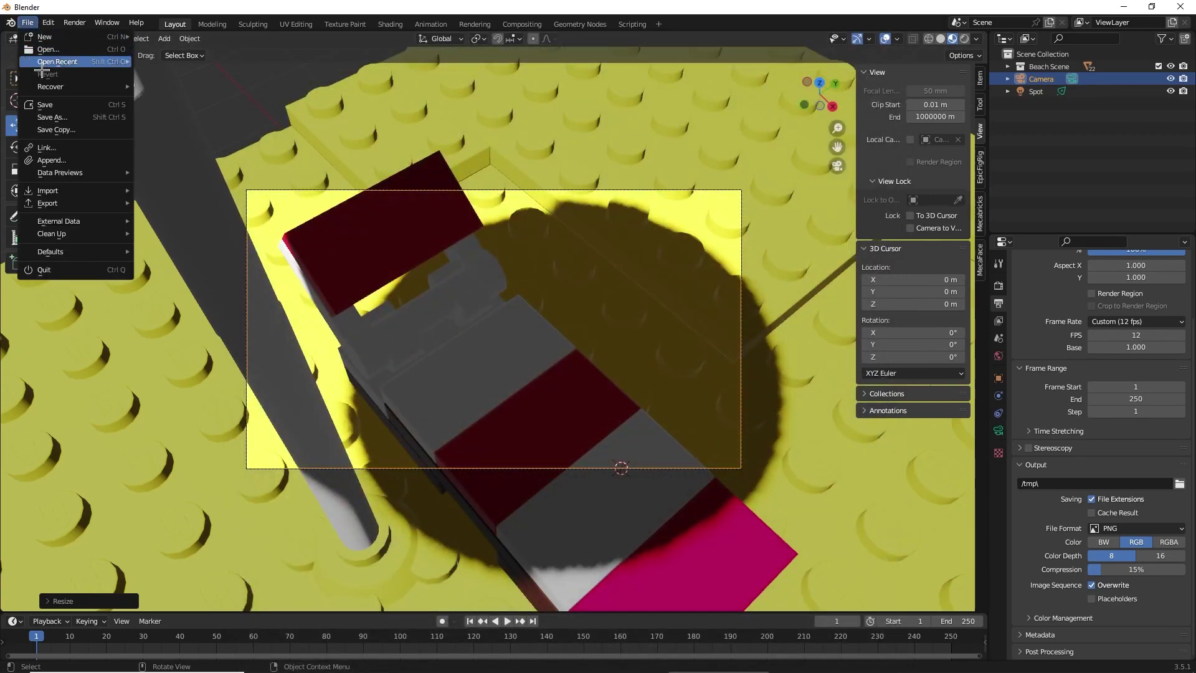
{"action": "left_click", "coordinate": [53, 116]}
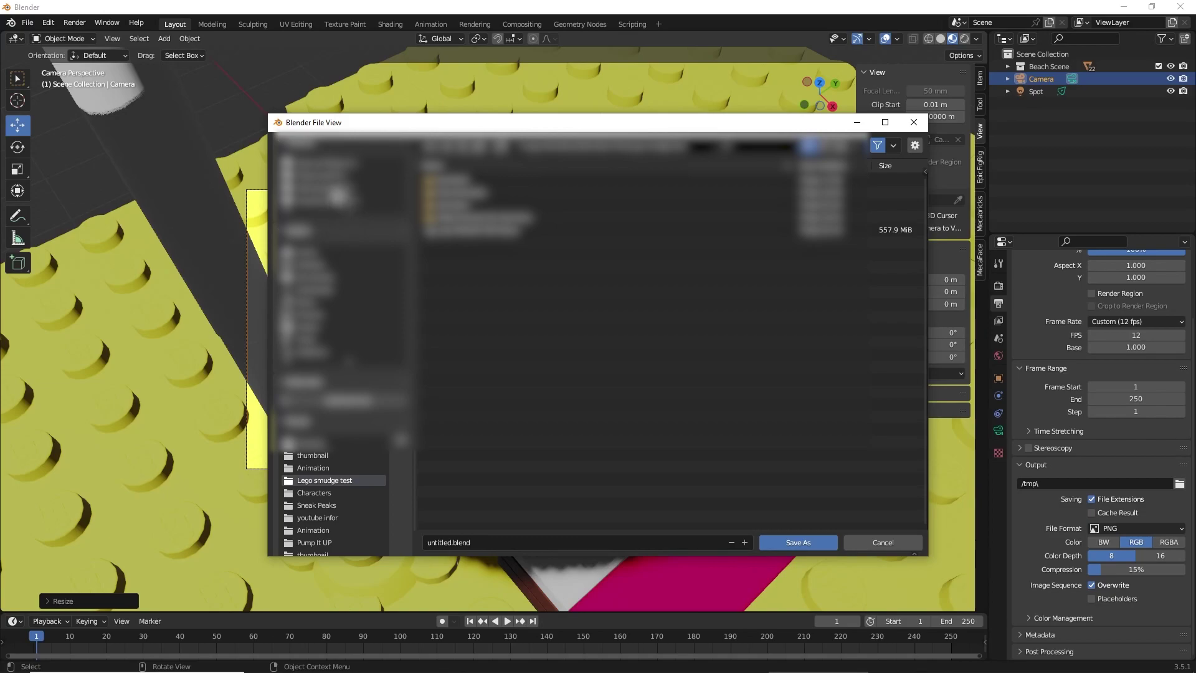
{"action": "left_click", "coordinate": [338, 198]}
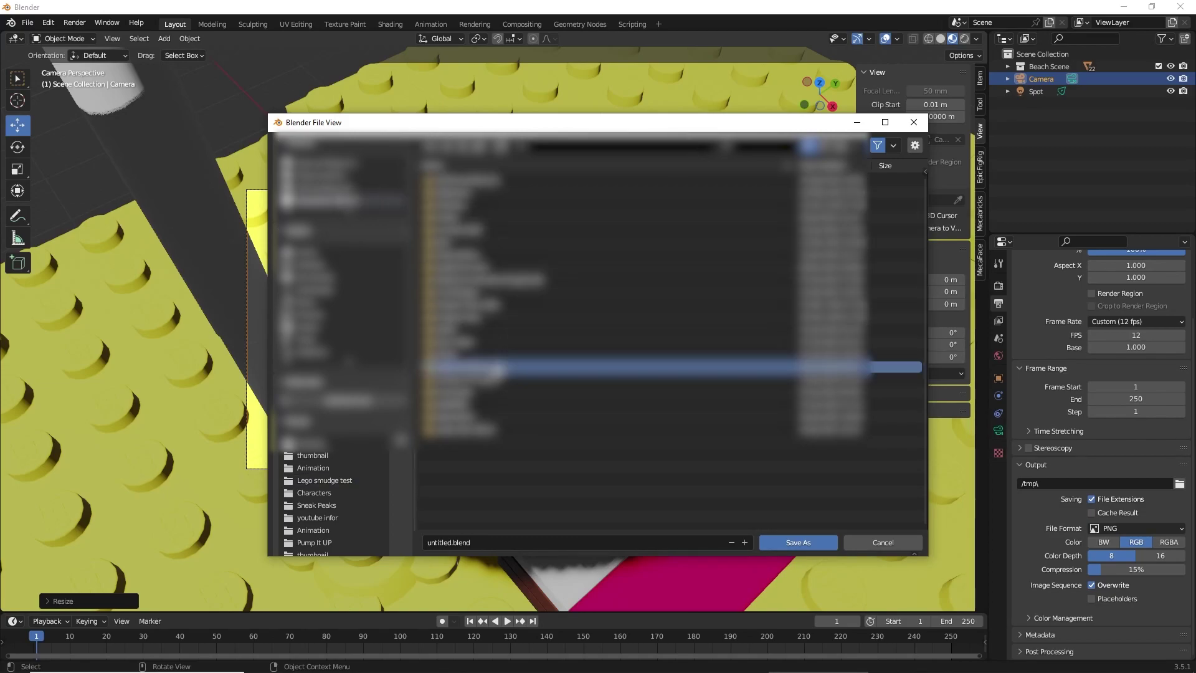
{"action": "double_click", "coordinate": [500, 364]}
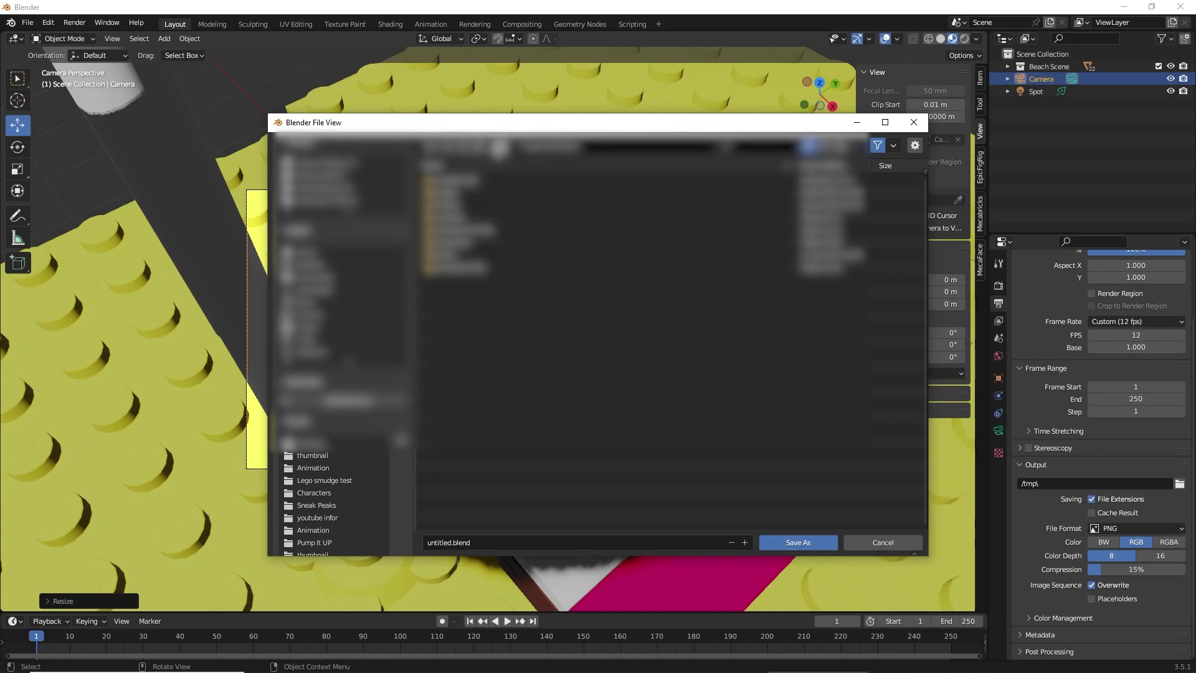
{"action": "left_click", "coordinate": [500, 147]}
{"action": "key", "text": "BackSpace"}
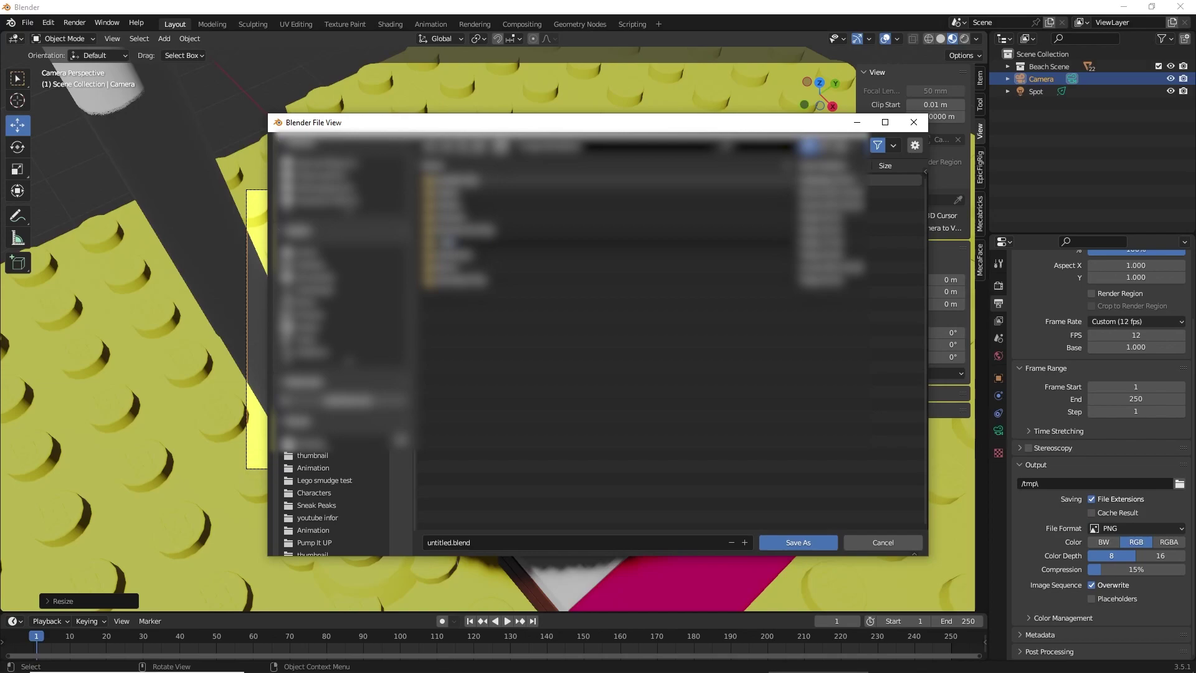
{"action": "left_click", "coordinate": [797, 541]}
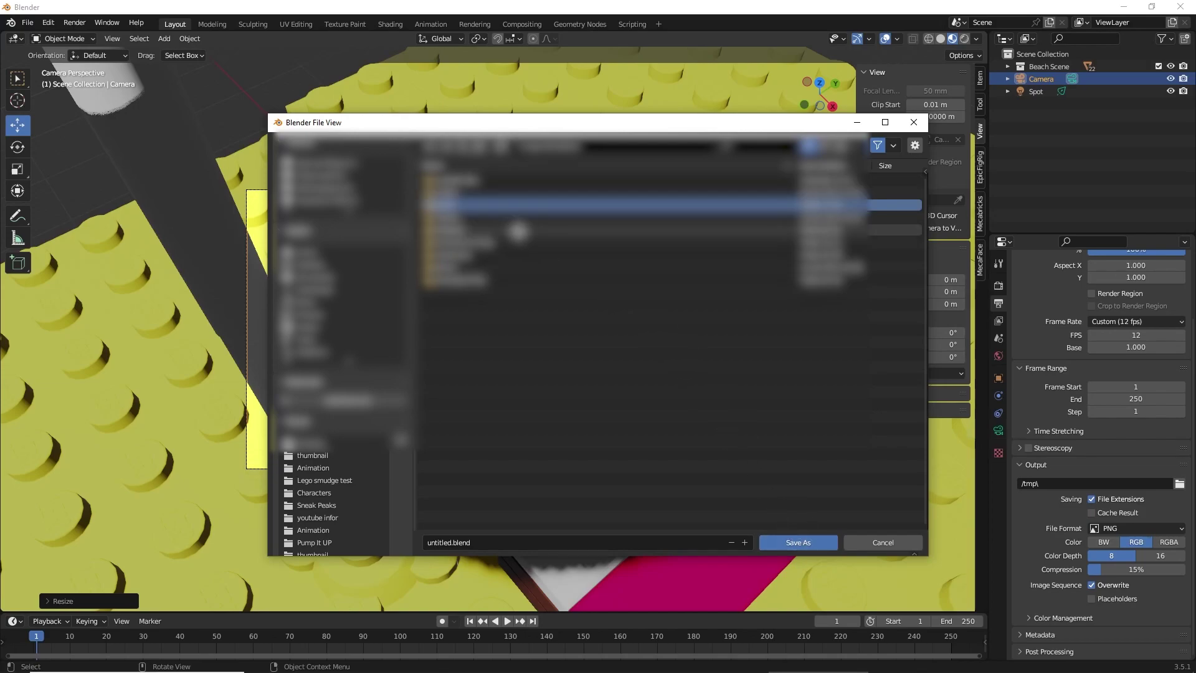
- Save the project in the Video folder as Beach Scene
{"action": "double_click", "coordinate": [480, 206]}
{"action": "left_click", "coordinate": [503, 542]}
{"action": "type", "text": "Beach Sce"}
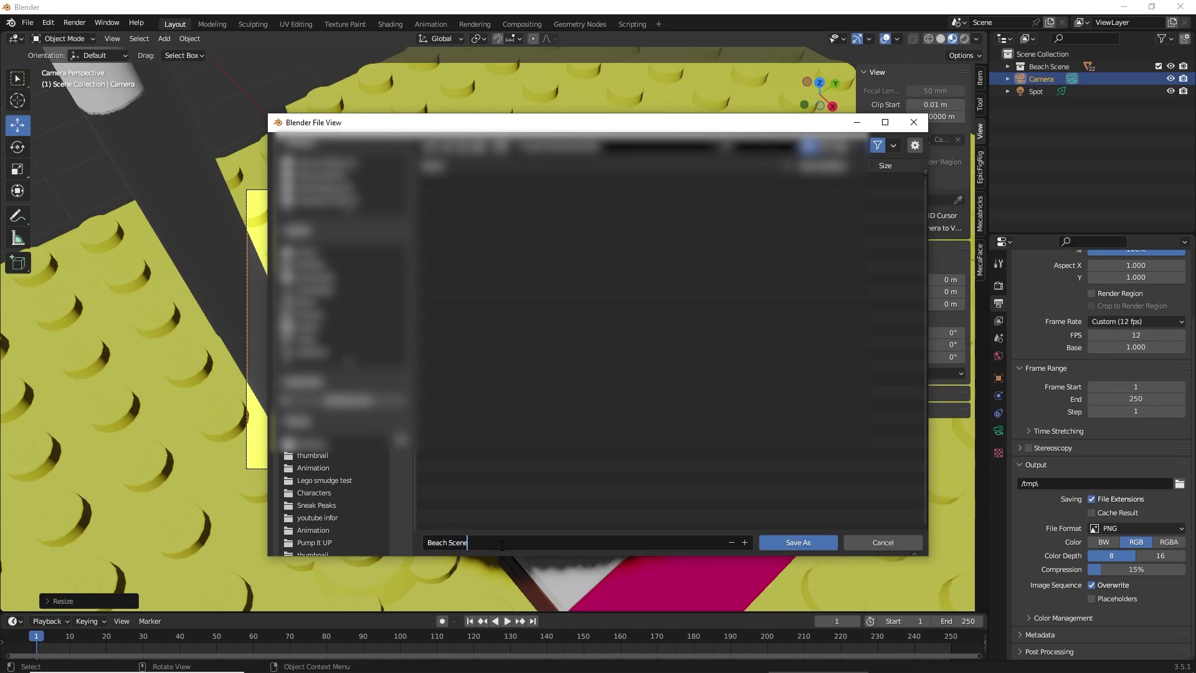
{"action": "left_click", "coordinate": [799, 541]}
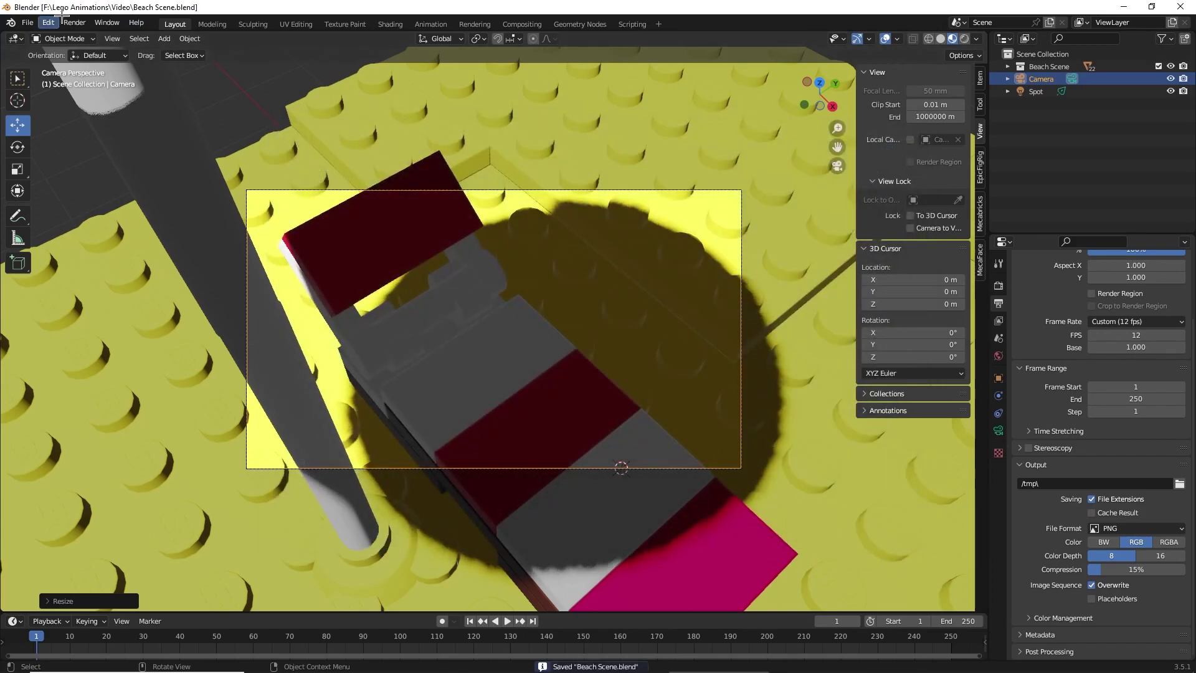
- Create a new General file and delete the default collection with its camera, cube and light
{"action": "left_click", "coordinate": [27, 23]}
{"action": "mouse_move", "coordinate": [118, 36]}
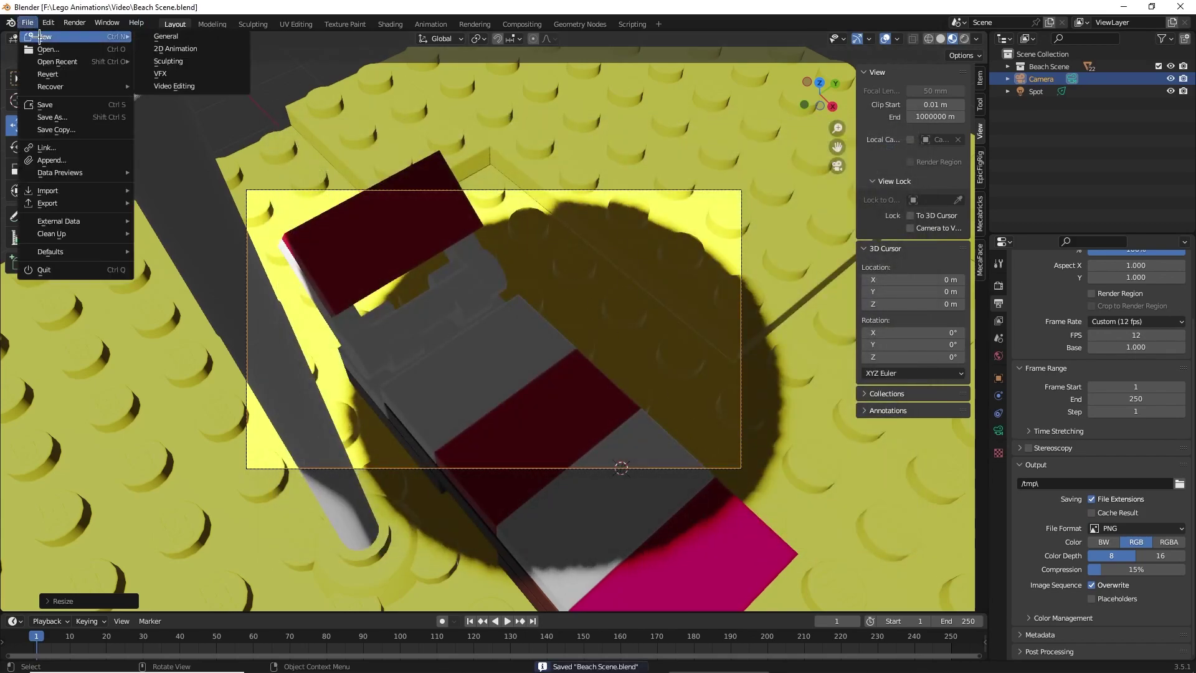
{"action": "left_click", "coordinate": [160, 37]}
{"action": "left_click_drag", "start_coordinate": [1142, 147], "coordinate": [1073, 56]}
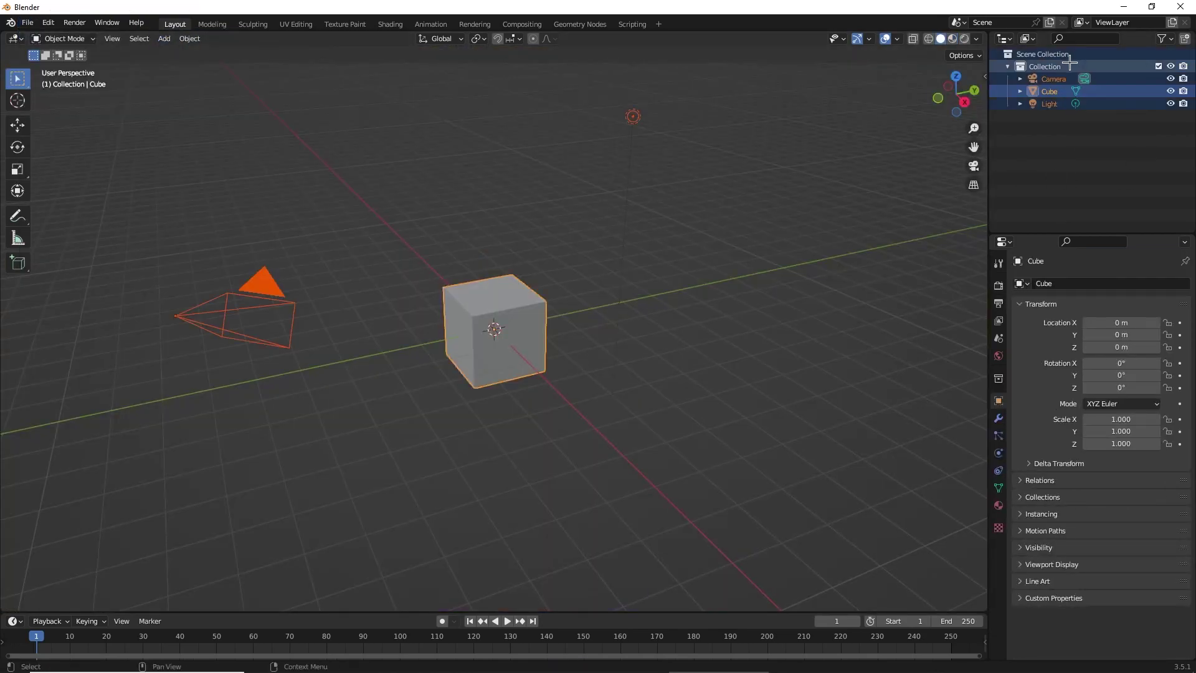
{"action": "right_click", "coordinate": [1065, 66]}
{"action": "left_click", "coordinate": [1021, 115]}
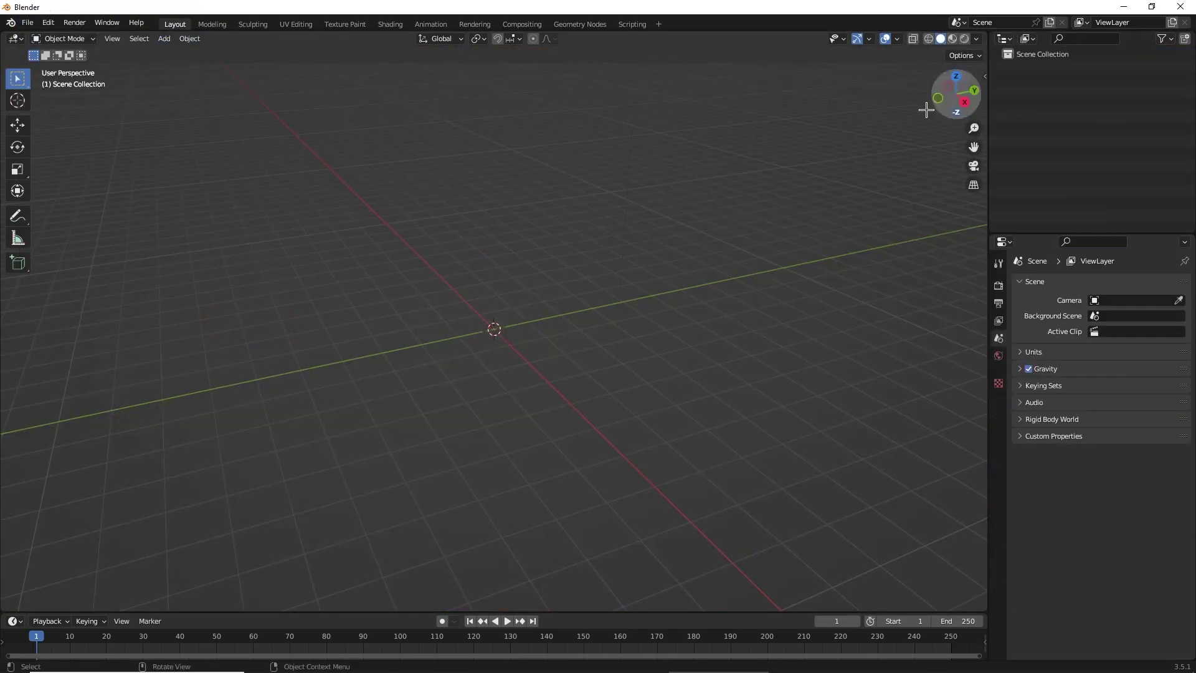
- Import the Mecabricks minifigure file Casual CNR.zmbx into the empty scene
{"action": "left_click", "coordinate": [28, 23]}
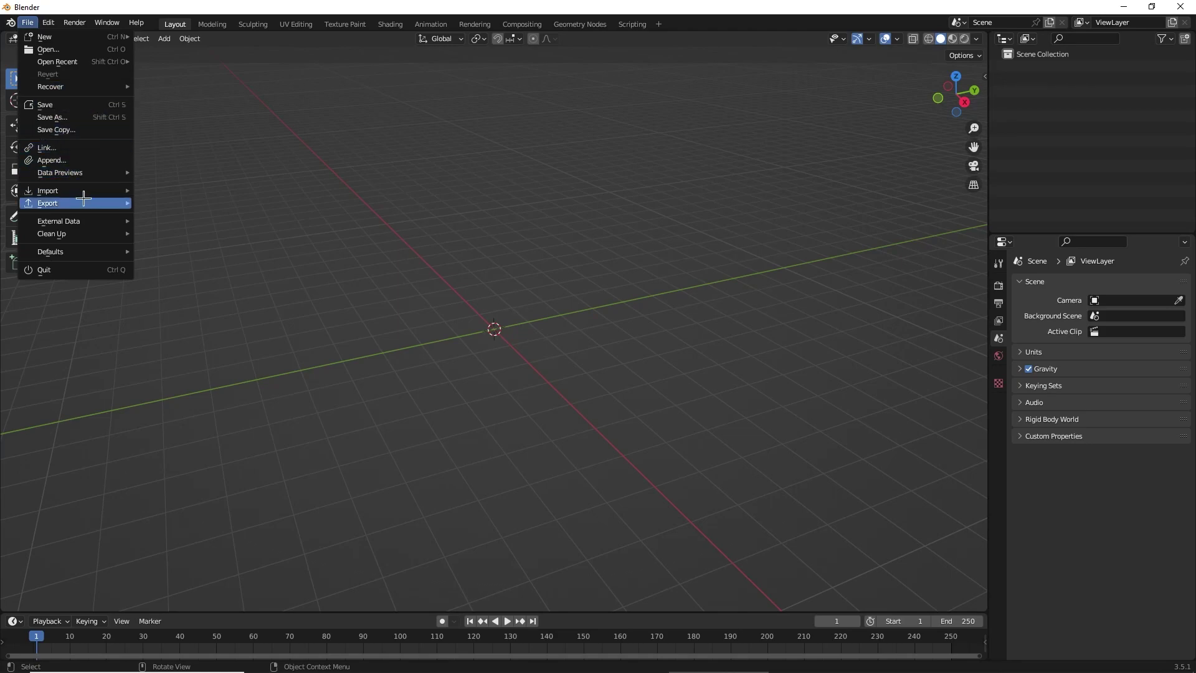
{"action": "mouse_move", "coordinate": [83, 193]}
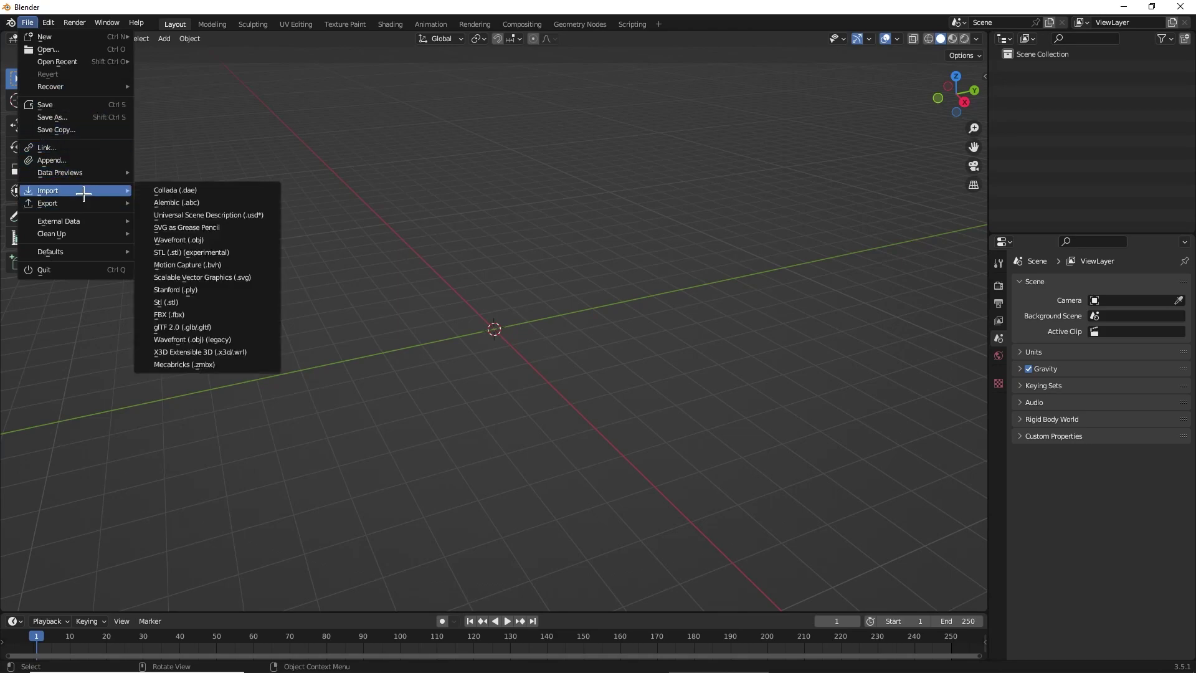
{"action": "left_click", "coordinate": [190, 365]}
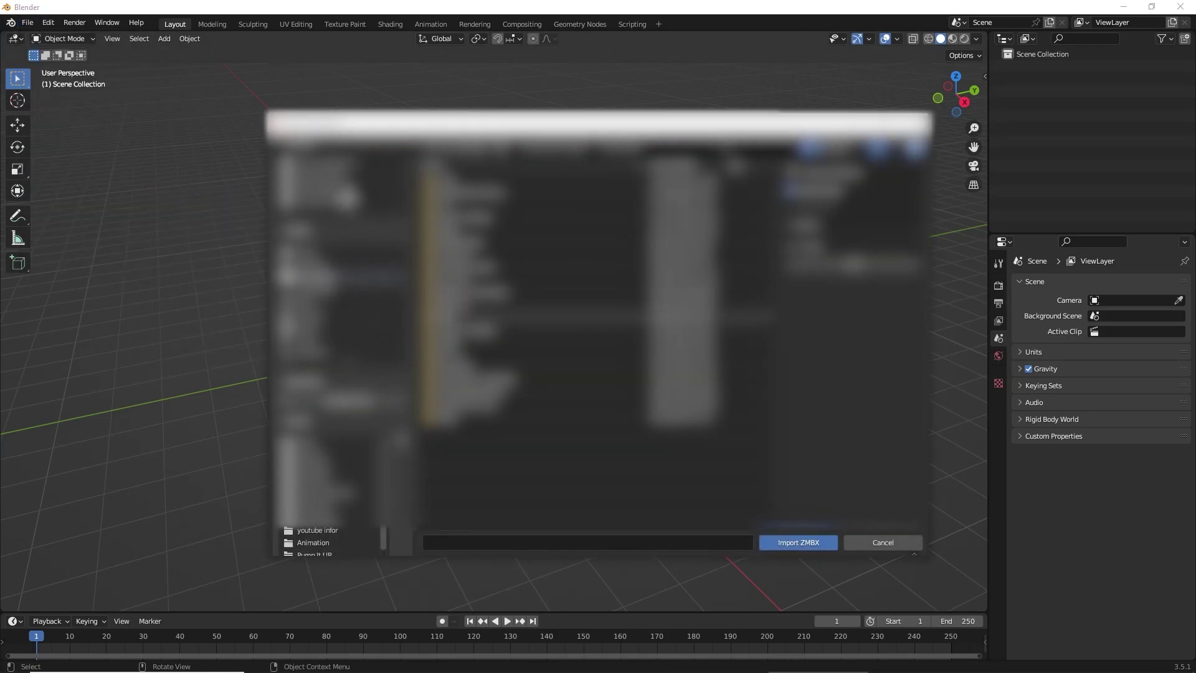
{"action": "left_click", "coordinate": [330, 505]}
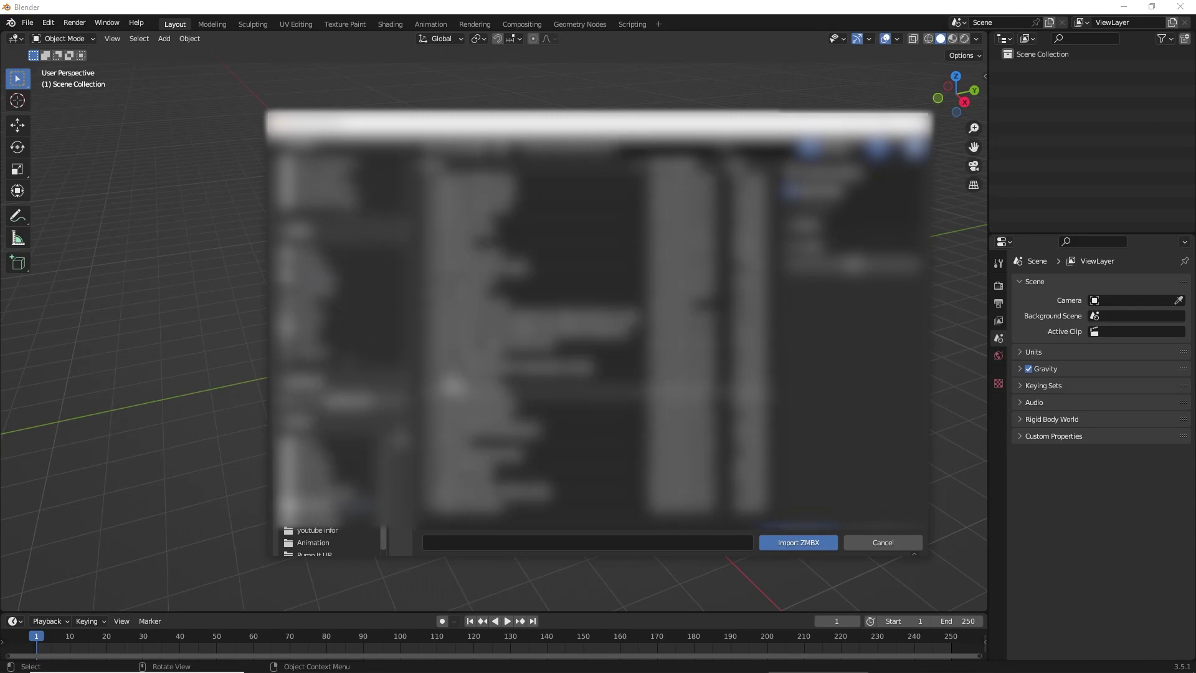
{"action": "left_click", "coordinate": [579, 468]}
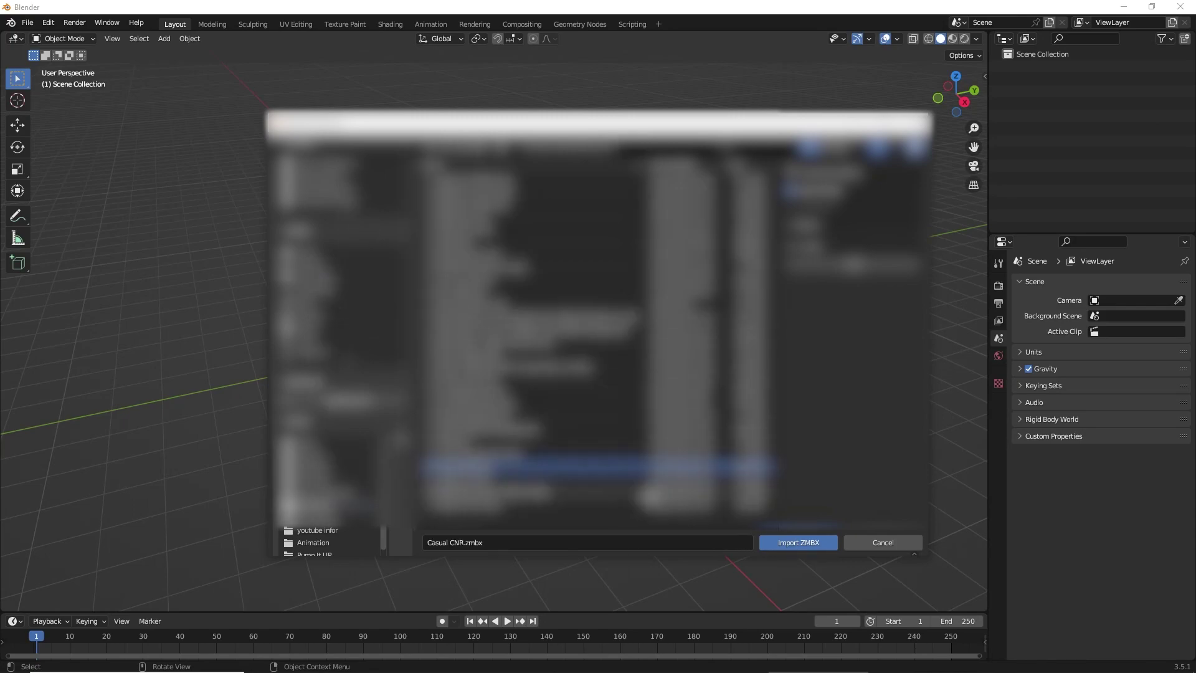
{"action": "left_click", "coordinate": [790, 539]}
- Delete the Empty that parents the imported minifigure's parts, keeping the parts themselves
{"action": "middle_click_drag", "start_coordinate": [454, 315], "coordinate": [538, 331]}
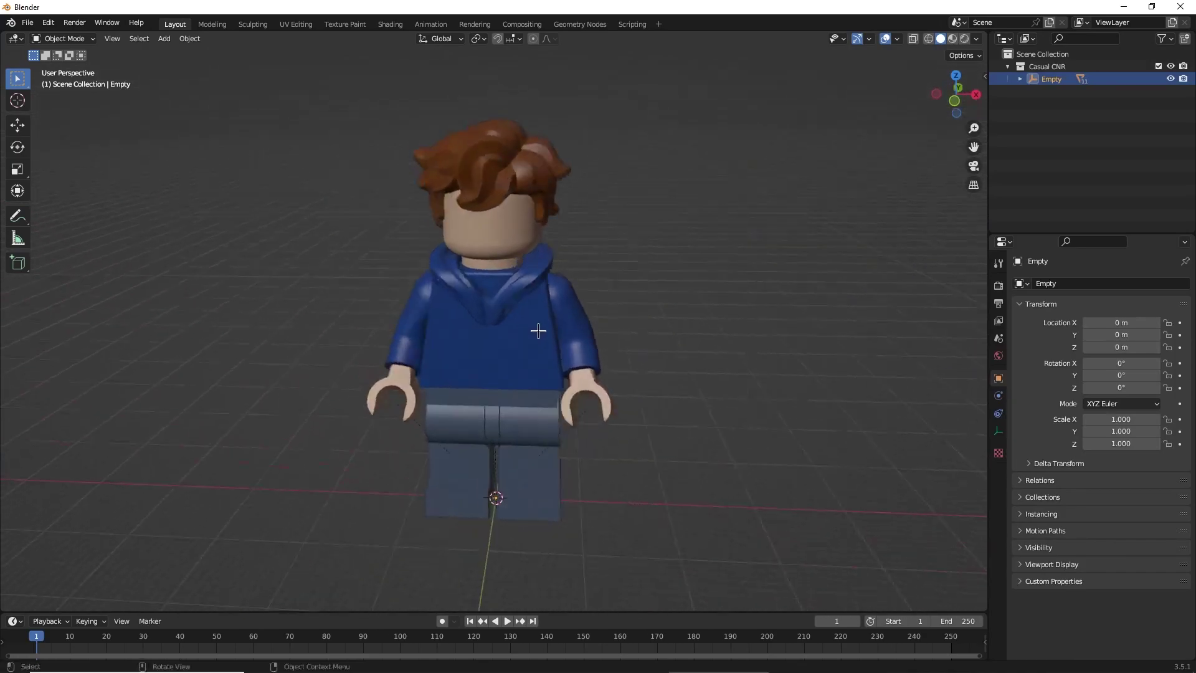
{"action": "right_click", "coordinate": [1115, 79]}
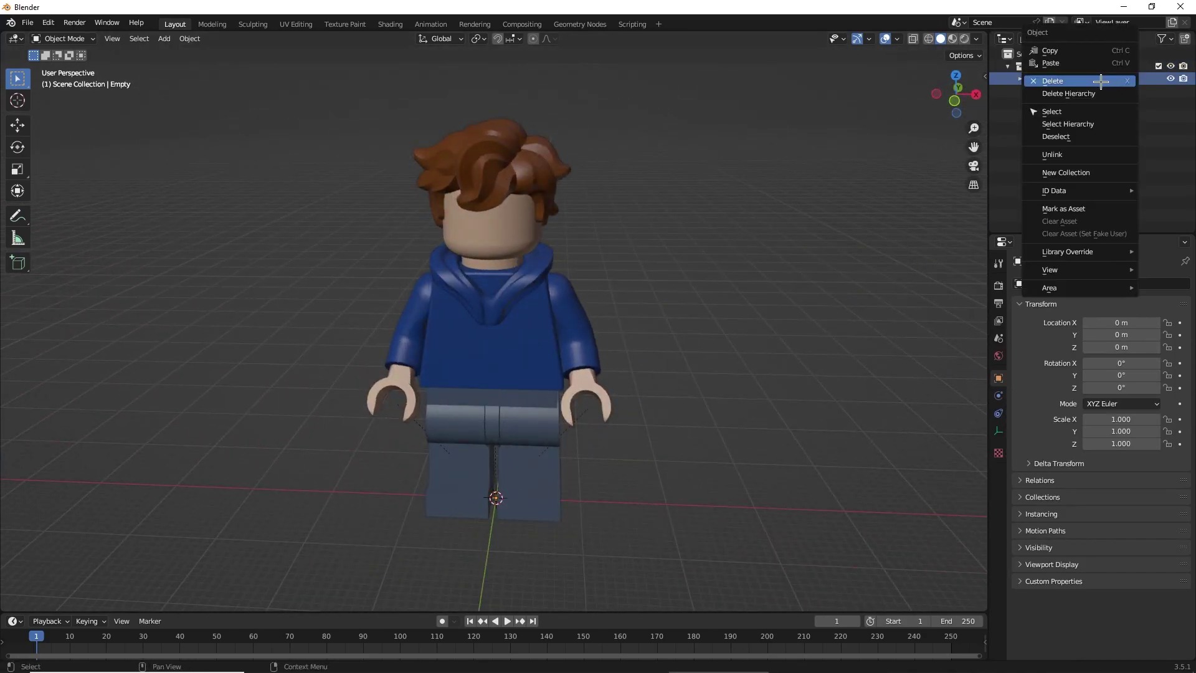
{"action": "left_click", "coordinate": [1100, 81]}
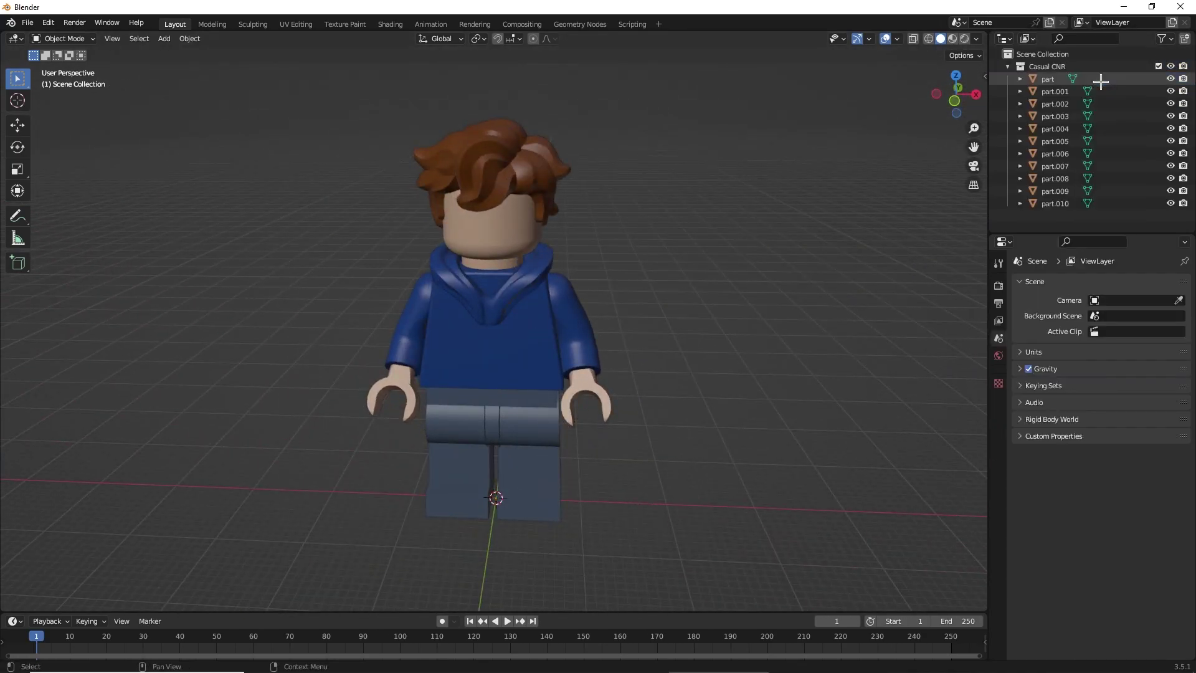
- Select the minifigure's head, torso, arms, hands, hips and legs without hair or hood, and rig them with EpicFigRig
{"action": "key", "text": "n"}
{"action": "left_click", "coordinate": [490, 237]}
{"action": "left_click", "coordinate": [420, 339], "text": "shift"}
{"action": "left_click", "coordinate": [480, 331], "text": "shift"}
{"action": "left_click", "coordinate": [586, 325], "text": "shift"}
{"action": "left_click", "coordinate": [594, 387], "text": "shift"}
{"action": "left_click", "coordinate": [402, 389], "text": "shift"}
{"action": "left_click", "coordinate": [459, 421], "text": "shift"}
{"action": "left_click", "coordinate": [536, 427], "text": "shift"}
{"action": "left_click", "coordinate": [504, 396], "text": "shift"}
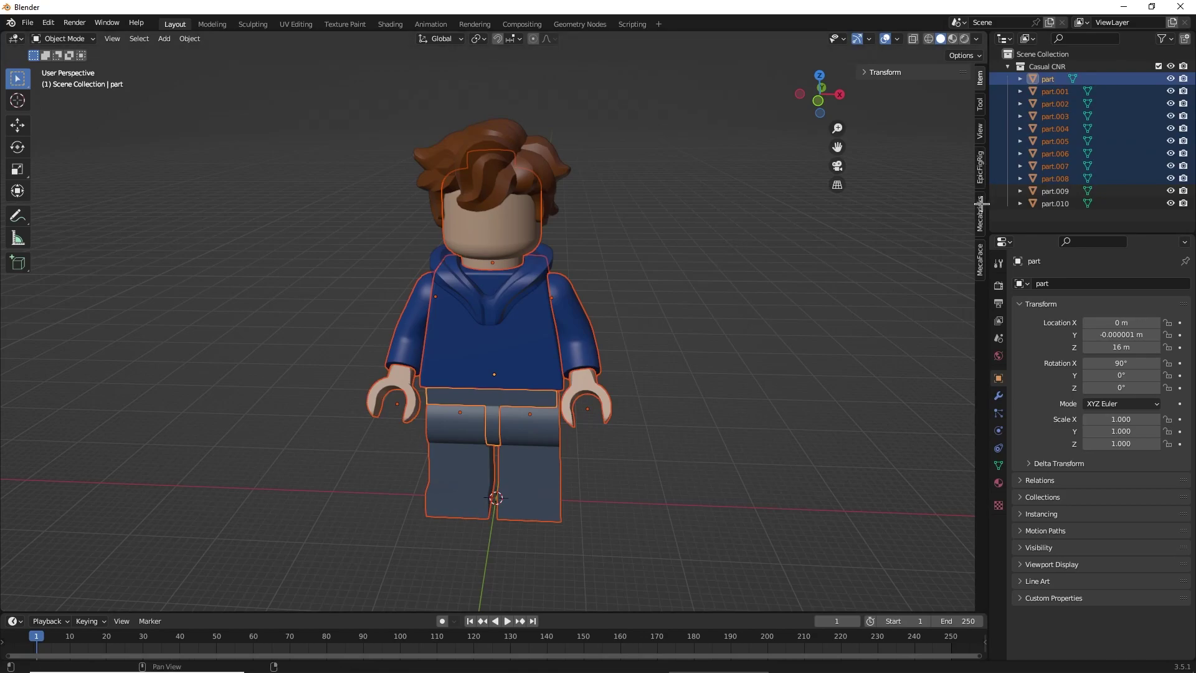
{"action": "left_click", "coordinate": [979, 167]}
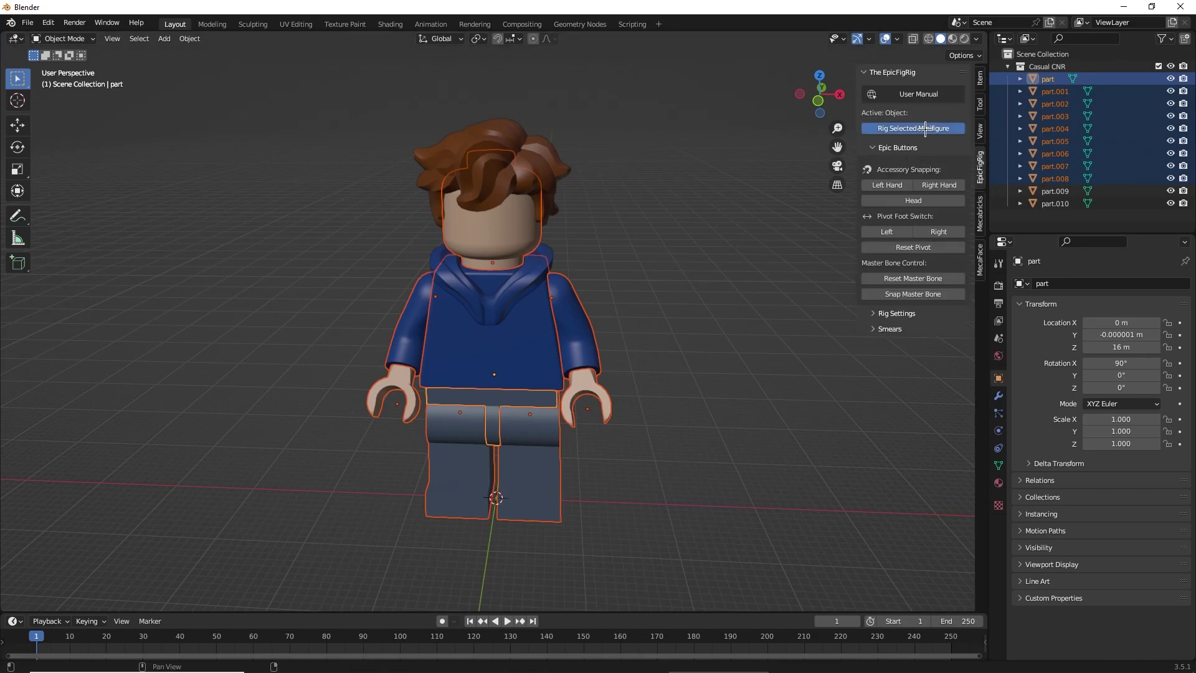
{"action": "left_click", "coordinate": [925, 128]}
- Parent the hood to the minifigure's torso using Object (Keep Transform)
{"action": "scroll", "coordinate": [654, 225], "scroll_direction": "up", "scroll_amount": 2}
{"action": "left_click", "coordinate": [548, 261]}
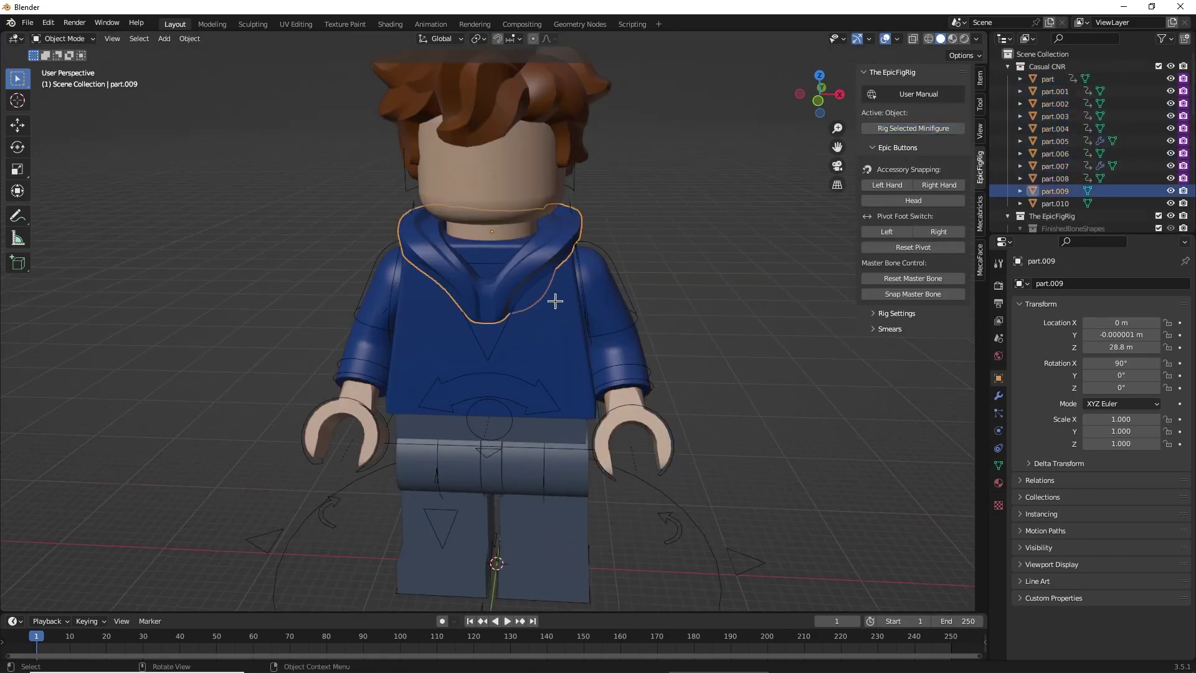
{"action": "left_click", "coordinate": [554, 305], "text": "shift"}
{"action": "key", "text": "ctrl+p"}
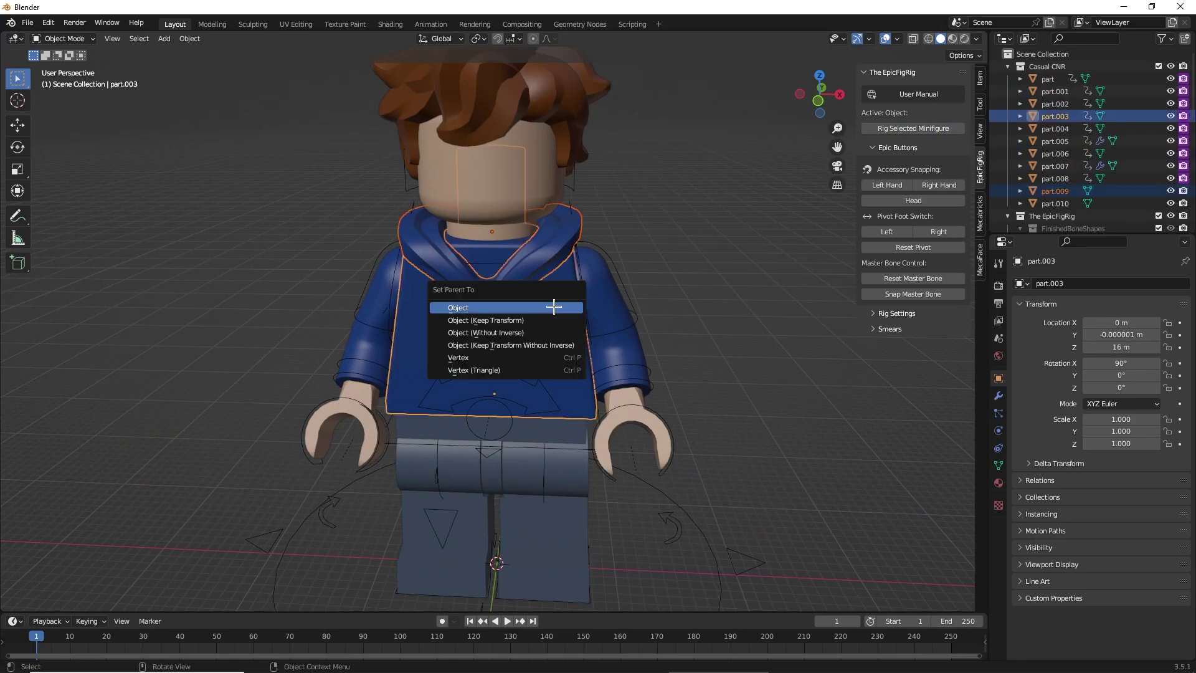
{"action": "left_click", "coordinate": [548, 325]}
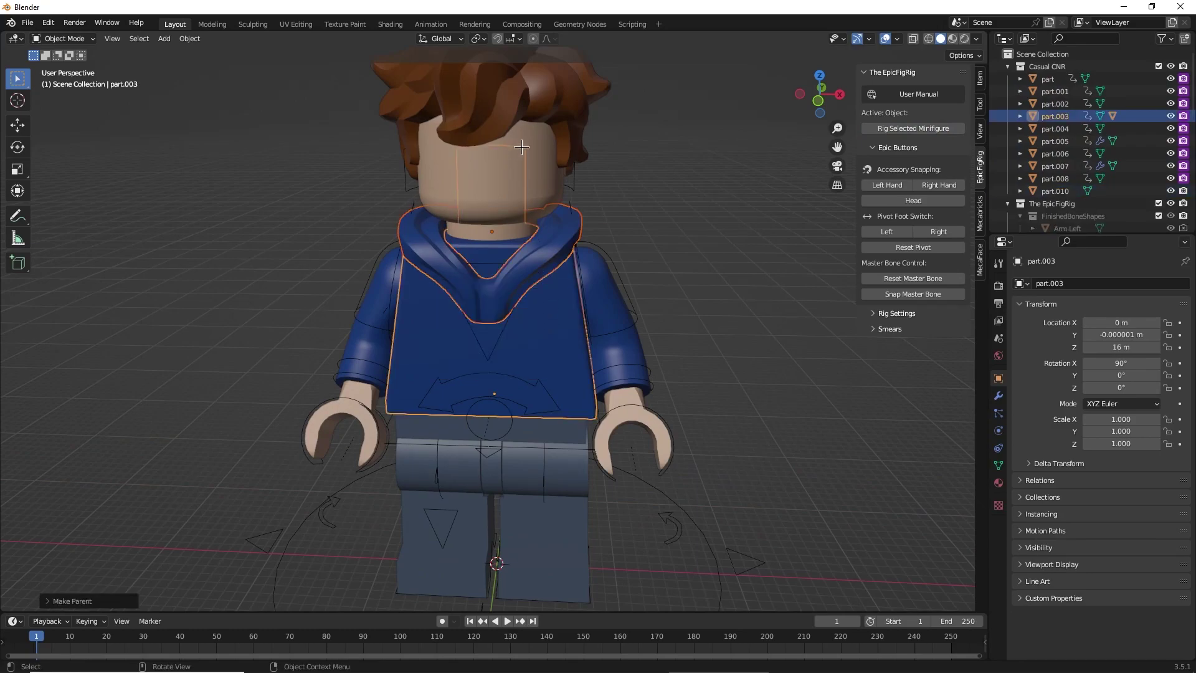
- Parent the hair piece to the minifigure's head
{"action": "left_click", "coordinate": [559, 91]}
{"action": "left_click", "coordinate": [544, 143], "text": "shift"}
{"action": "key", "text": "ctrl+p"}
{"action": "left_click", "coordinate": [543, 144]}
- Select the minifigure's rig and switch it to Pose Mode
{"action": "middle_click_drag", "start_coordinate": [580, 189], "coordinate": [556, 187]}
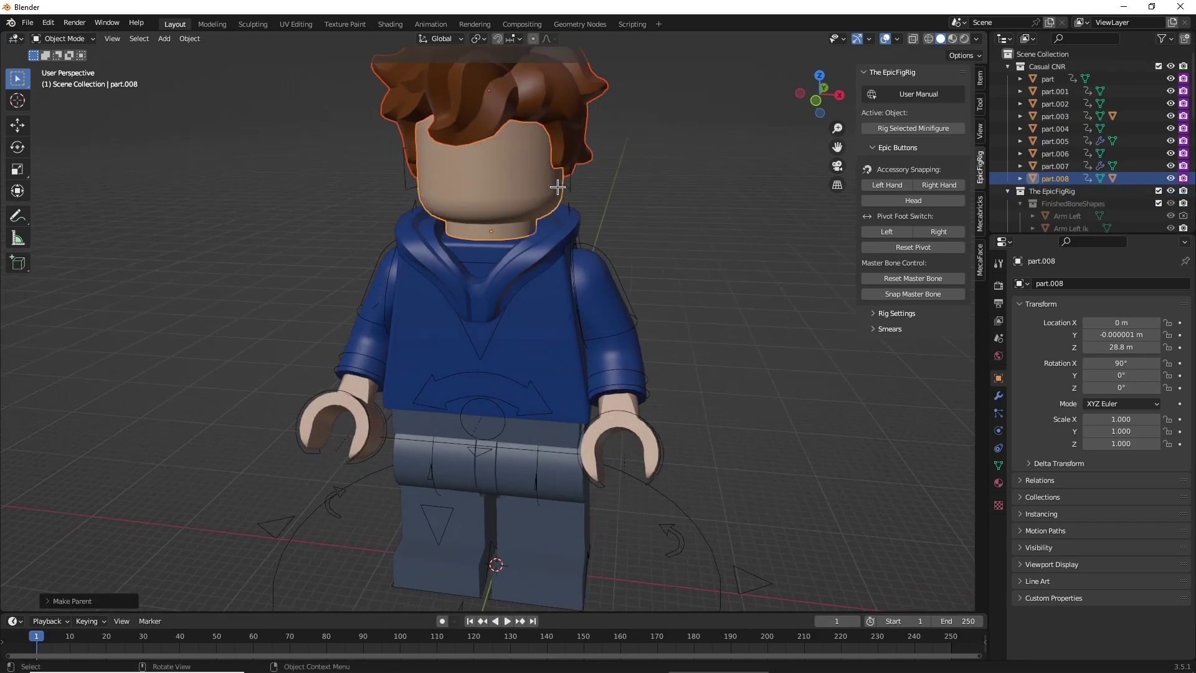
{"action": "left_click", "coordinate": [602, 252]}
{"action": "left_click", "coordinate": [66, 39]}
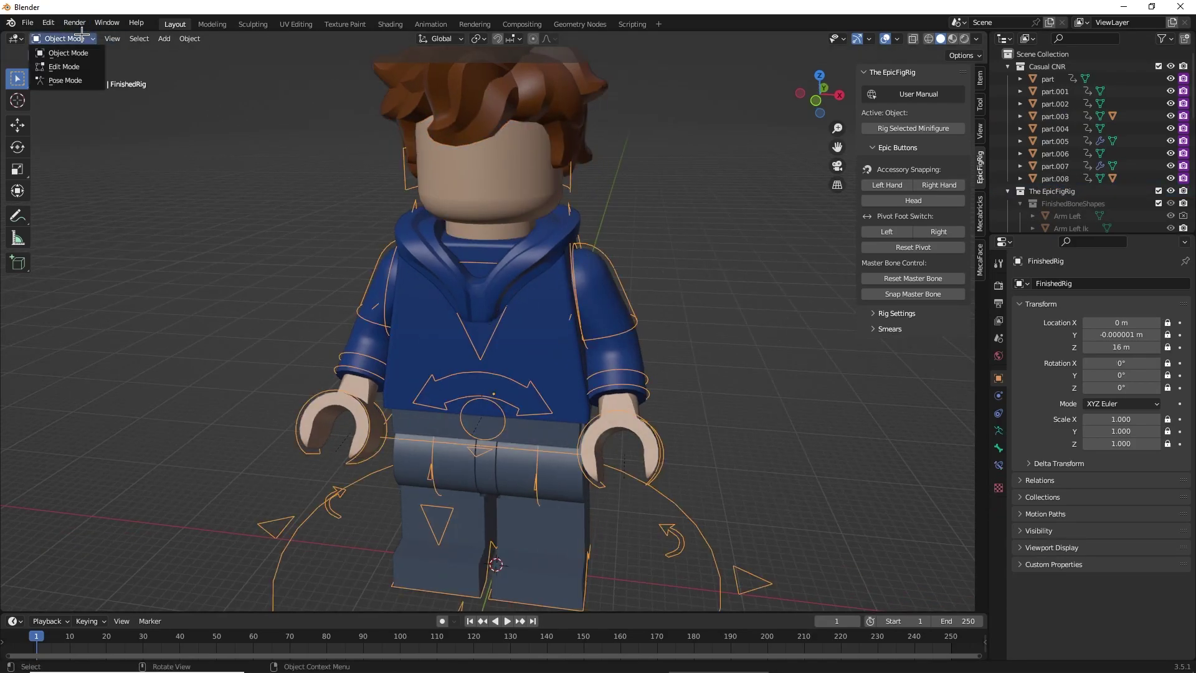
{"action": "left_click", "coordinate": [75, 80]}
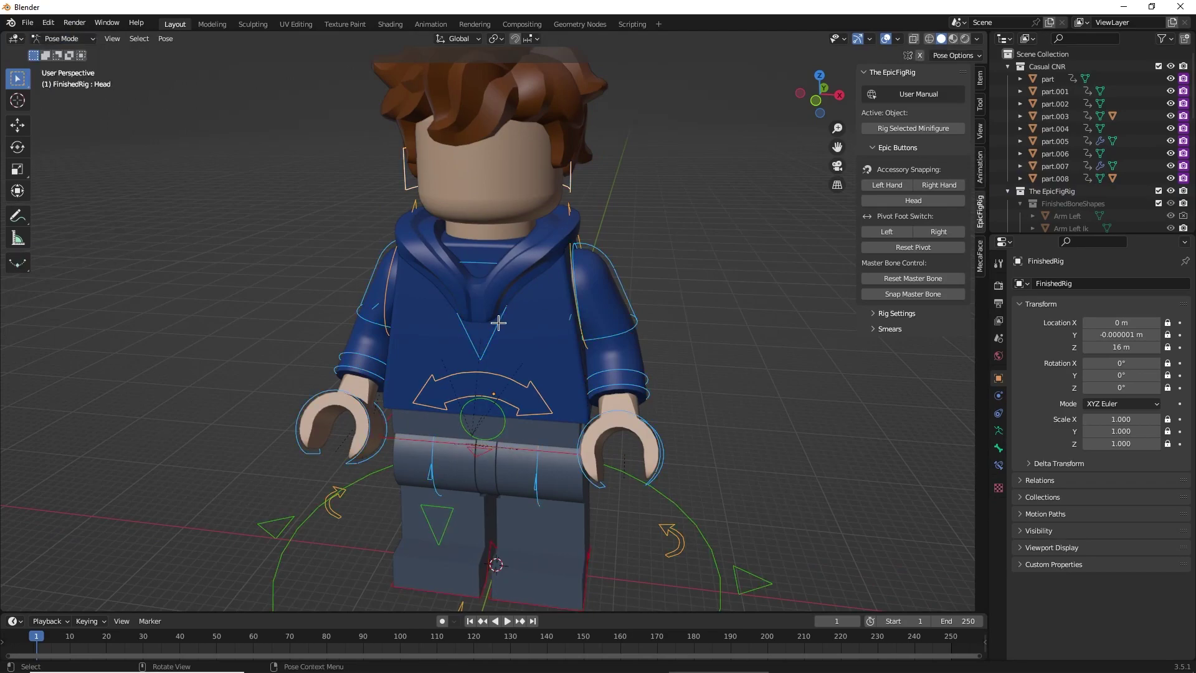
- Try rotating the minifigure's Torso Rock bone, and undo the rotation
{"action": "left_click", "coordinate": [518, 381]}
{"action": "key", "text": "r"}
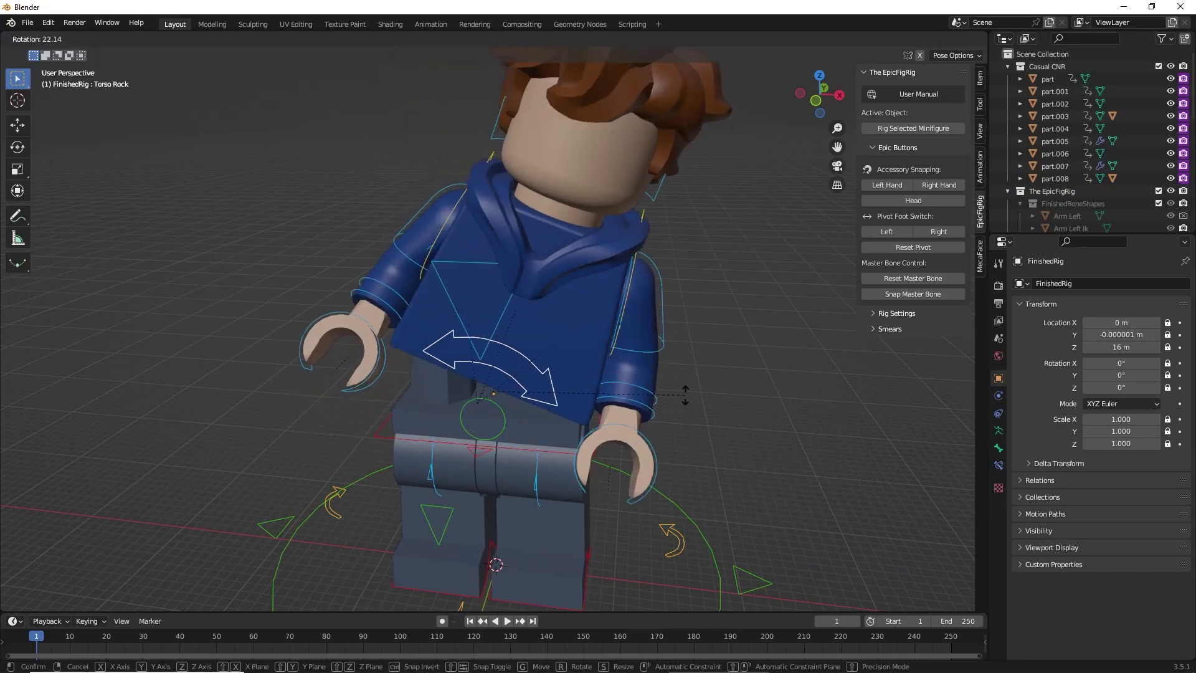
{"action": "left_click", "coordinate": [606, 370]}
{"action": "key", "text": "ctrl+z"}
{"action": "left_click", "coordinate": [686, 267]}
- Return to Object Mode, select the minifigure's head and add a MecaFace face rig to it
{"action": "middle_click_drag", "start_coordinate": [657, 204], "coordinate": [650, 242]}
{"action": "scroll", "coordinate": [625, 200], "scroll_direction": "down", "scroll_amount": 1}
{"action": "scroll", "coordinate": [626, 199], "scroll_direction": "up", "scroll_amount": 2}
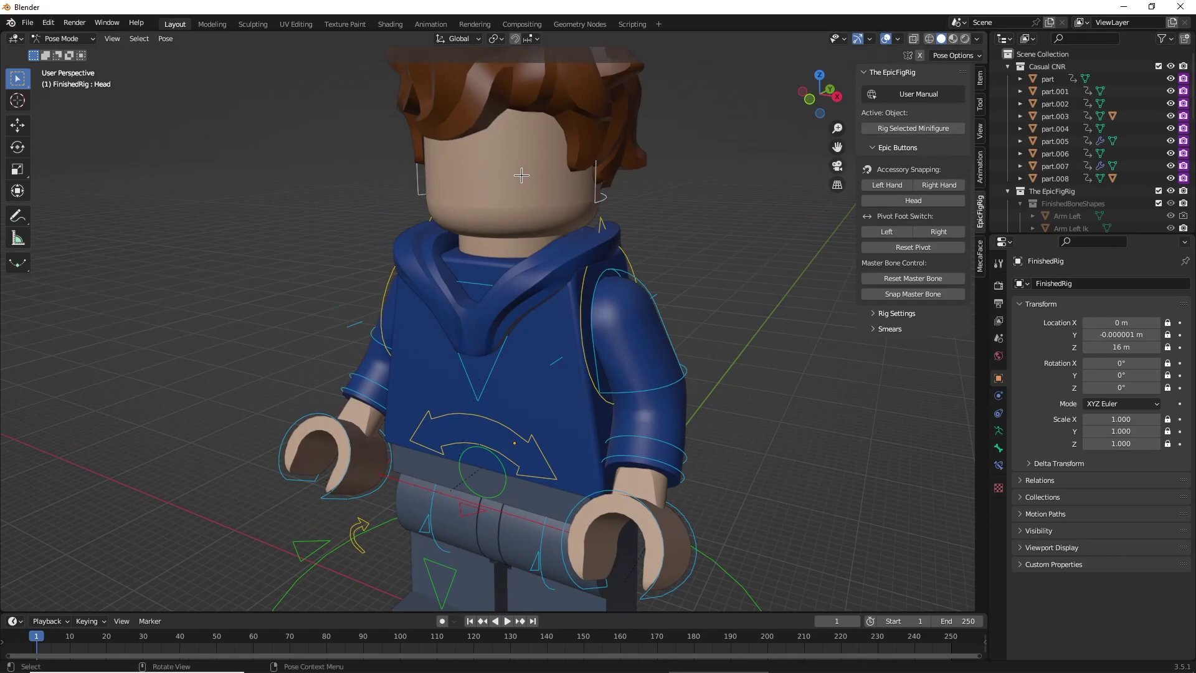
{"action": "left_click", "coordinate": [70, 39]}
{"action": "left_click", "coordinate": [71, 52]}
{"action": "left_click", "coordinate": [489, 173]}
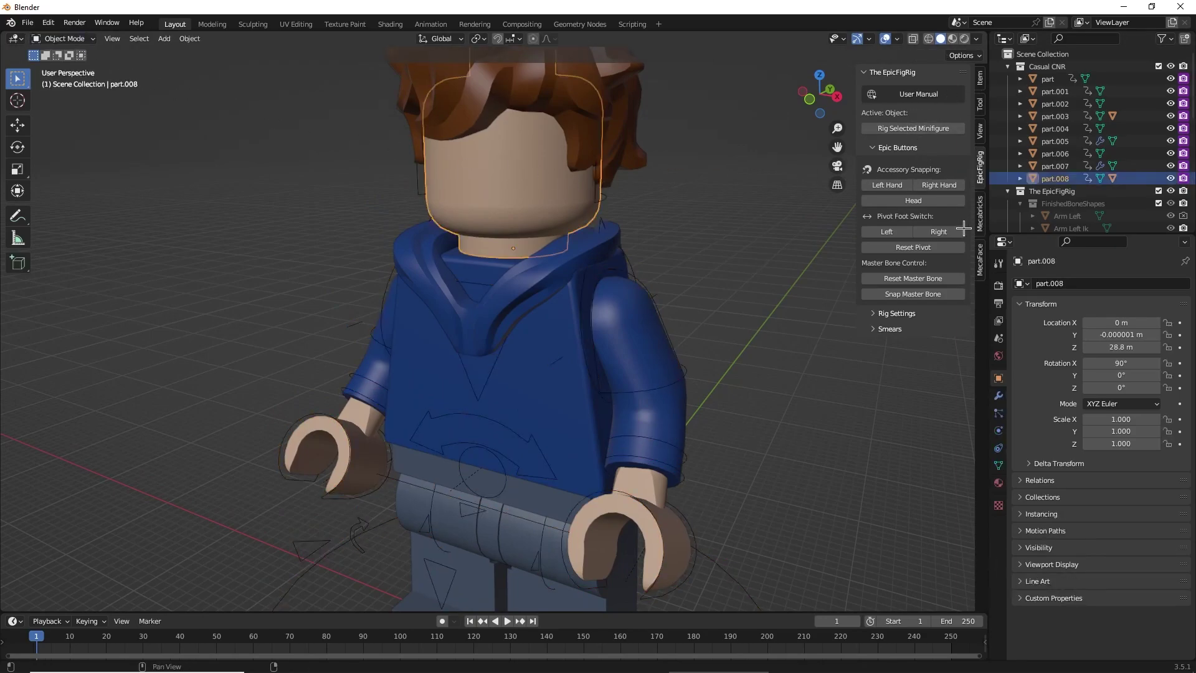
{"action": "left_click", "coordinate": [981, 255]}
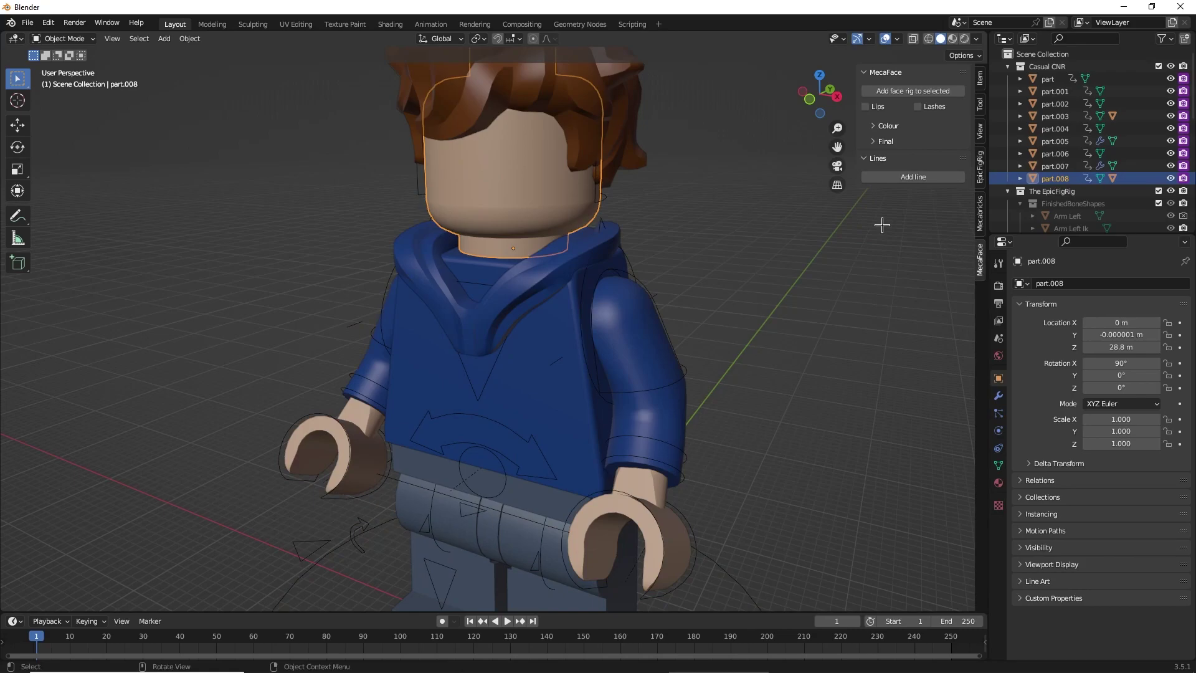
{"action": "left_click", "coordinate": [913, 92]}
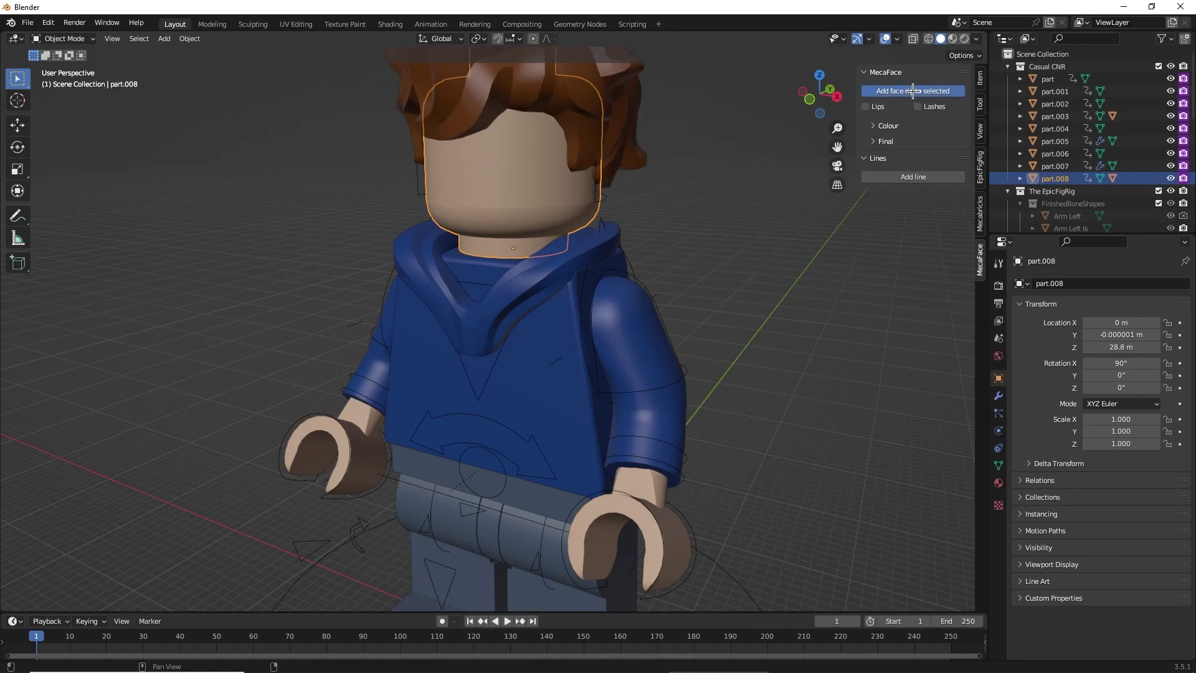
- Switch the viewport to Material Preview shading to show the minifigure's face and hair colours
{"action": "scroll", "coordinate": [553, 231], "scroll_direction": "up", "scroll_amount": 5}
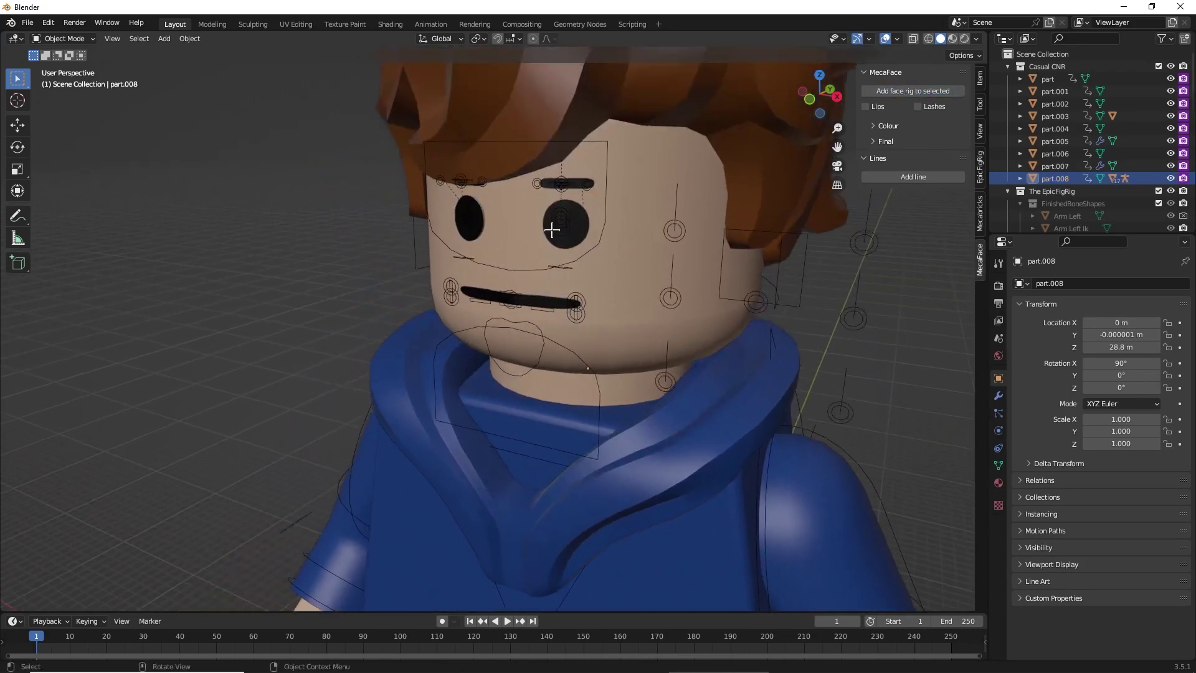
{"action": "middle_click_drag", "start_coordinate": [553, 232], "coordinate": [599, 223]}
{"action": "middle_click_drag", "start_coordinate": [726, 179], "coordinate": [628, 198], "text": "shift"}
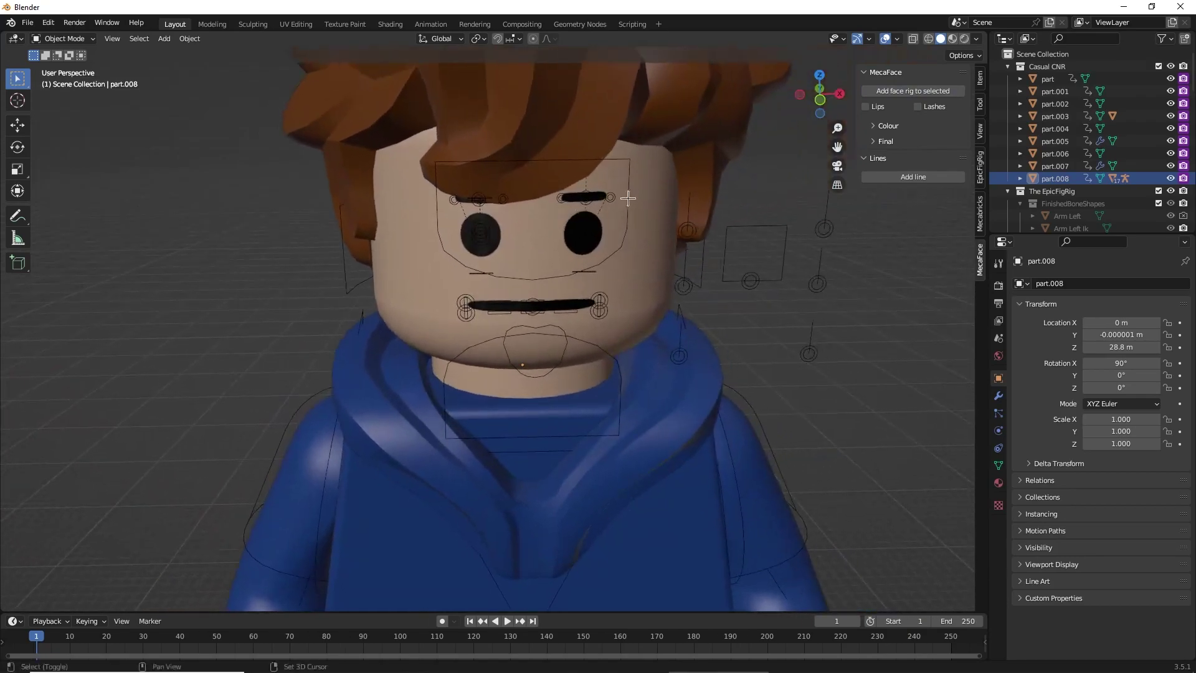
{"action": "left_click", "coordinate": [952, 38]}
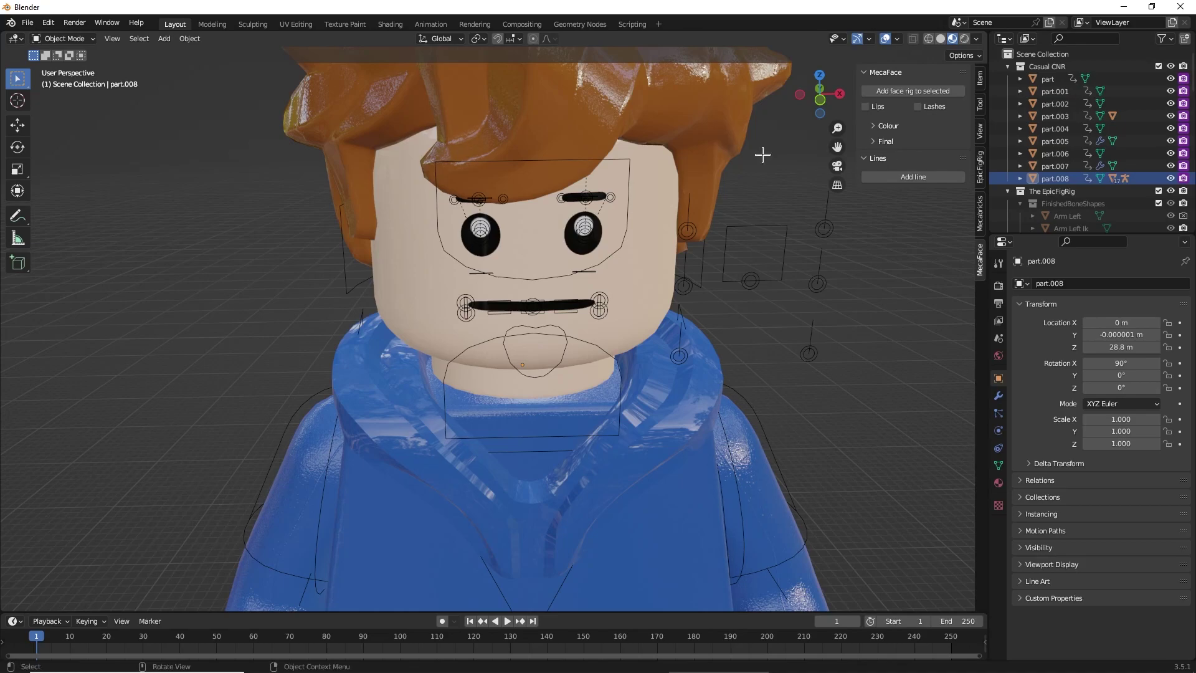
{"action": "scroll", "coordinate": [626, 140], "scroll_direction": "up", "scroll_amount": 4}
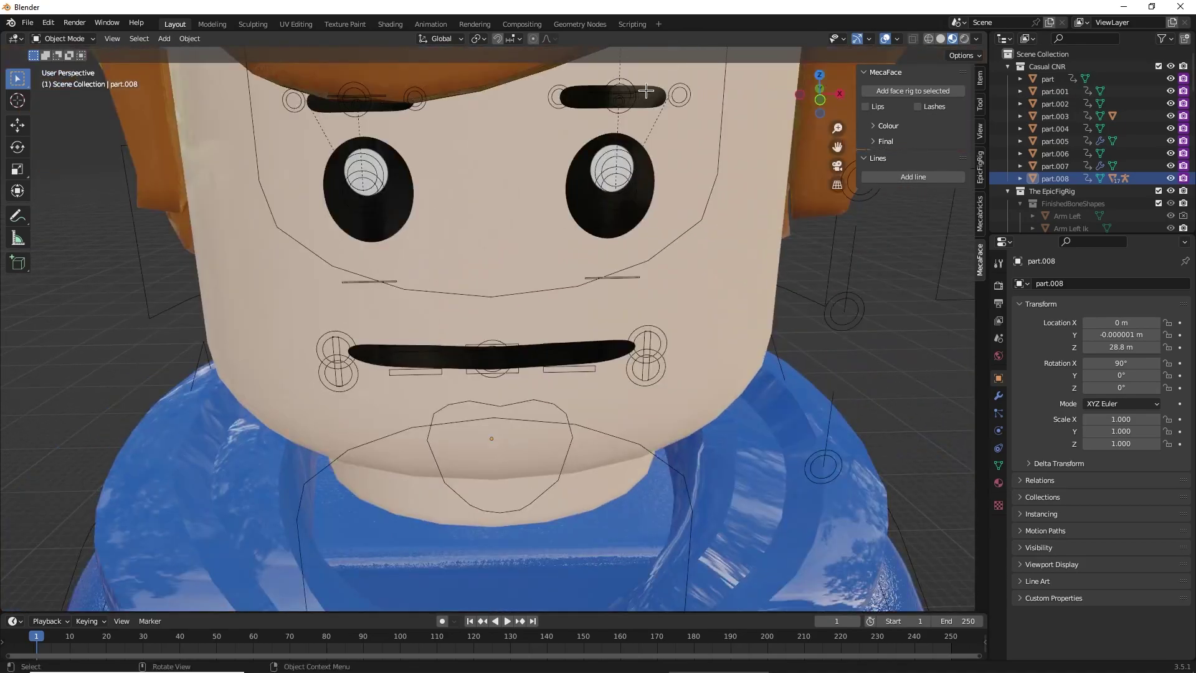
- Set the MecaFace eyebrow base colour to the brown sampled from the hair and apply it
{"action": "left_click", "coordinate": [875, 125]}
{"action": "left_click", "coordinate": [874, 141]}
{"action": "left_click", "coordinate": [947, 160]}
{"action": "left_click", "coordinate": [955, 159]}
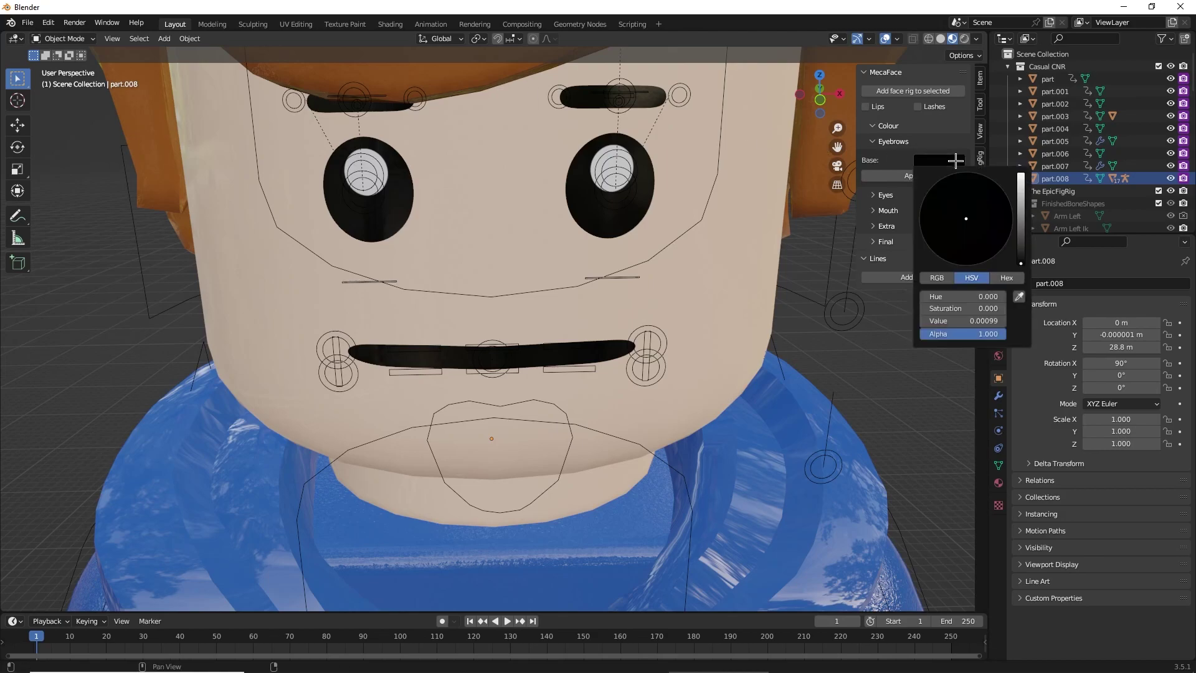
{"action": "left_click", "coordinate": [1018, 296]}
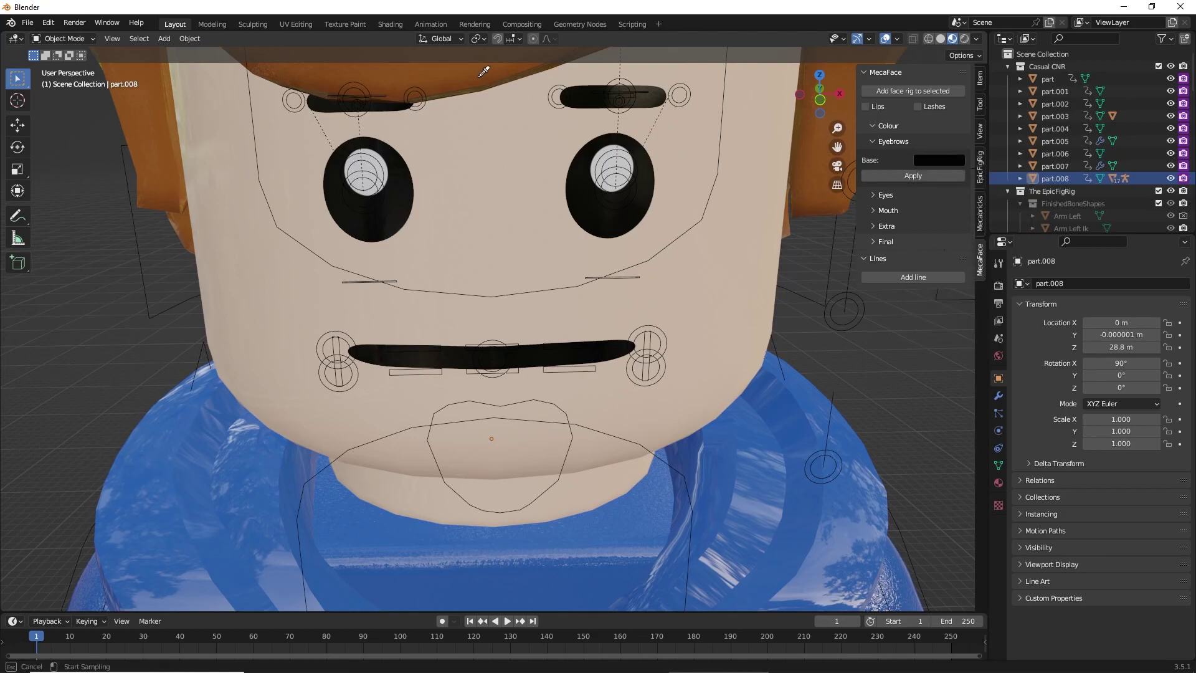
{"action": "left_click", "coordinate": [893, 176]}
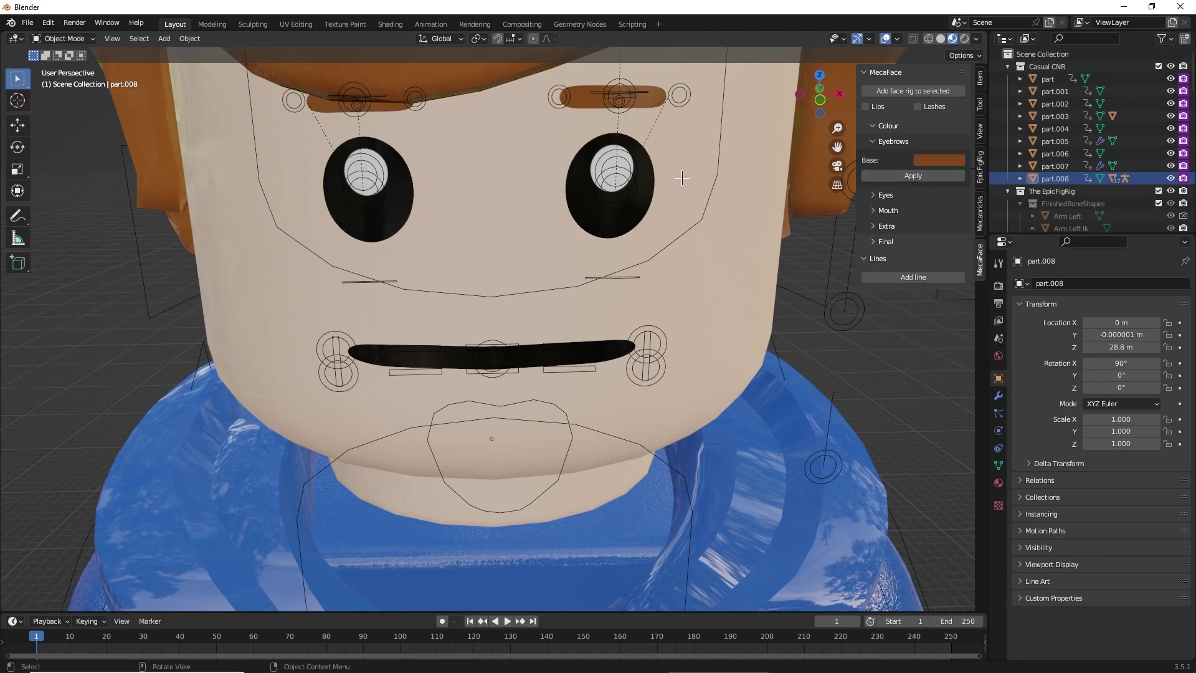
{"action": "middle_click_drag", "start_coordinate": [654, 104], "coordinate": [635, 137]}
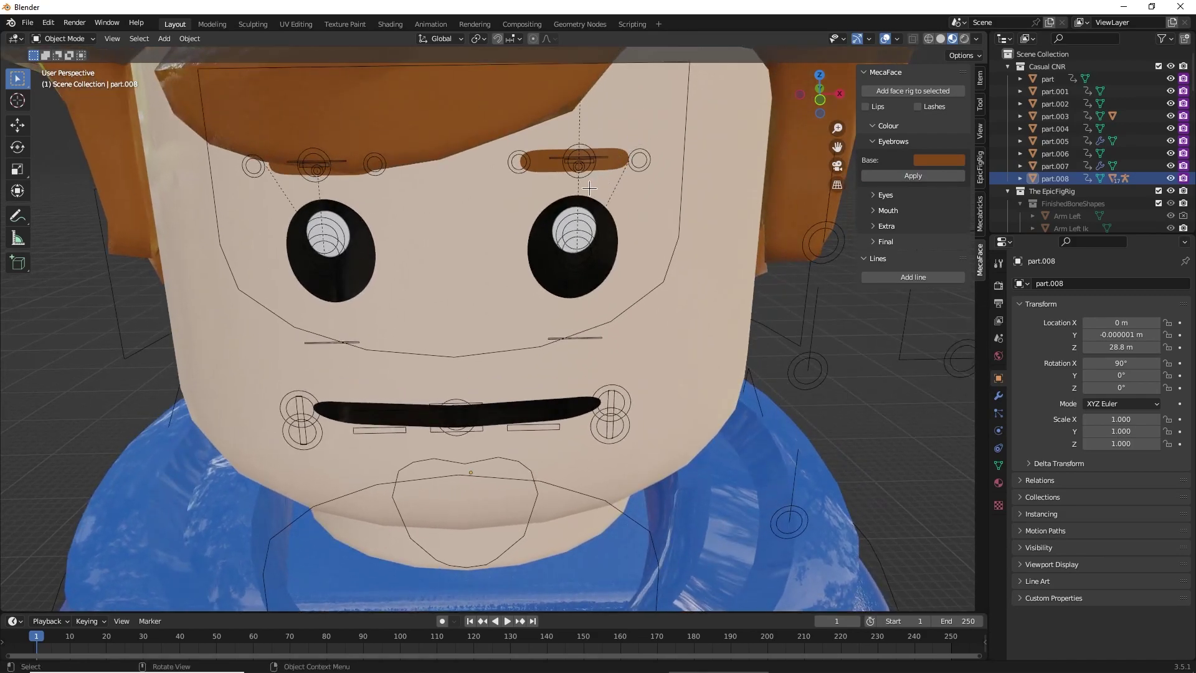
{"action": "scroll", "coordinate": [590, 188], "scroll_direction": "down", "scroll_amount": 3}
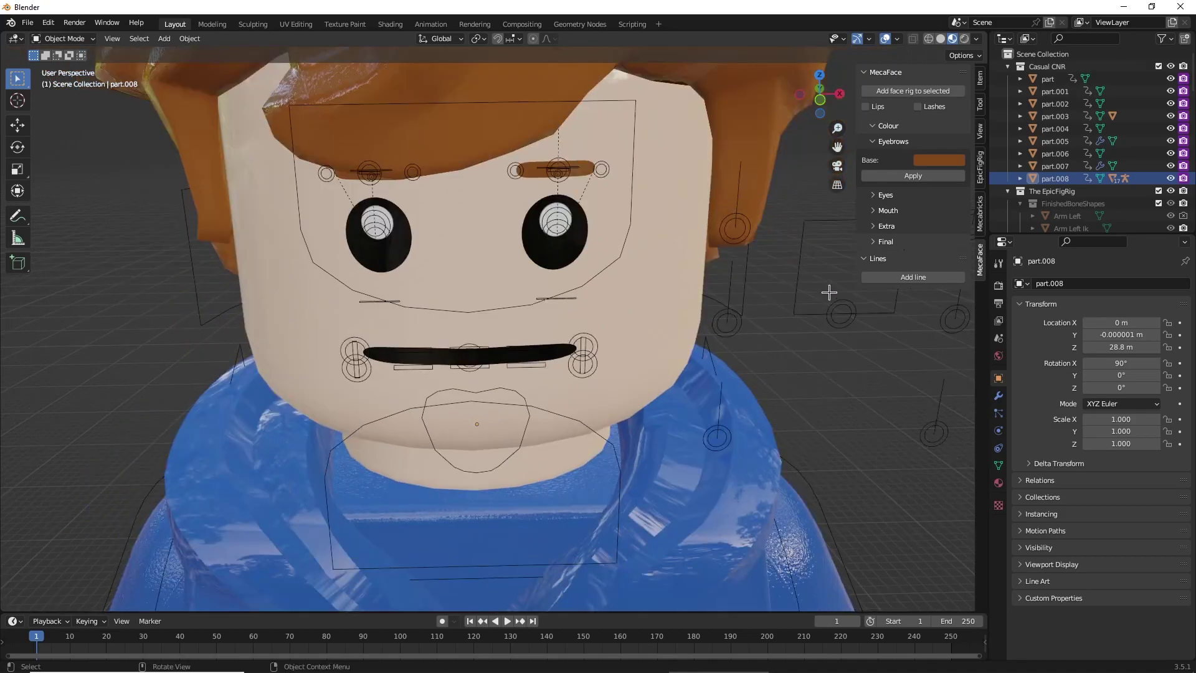
- Save the rigged minifigure as a new file named CNR.blend
{"action": "left_click", "coordinate": [841, 303]}
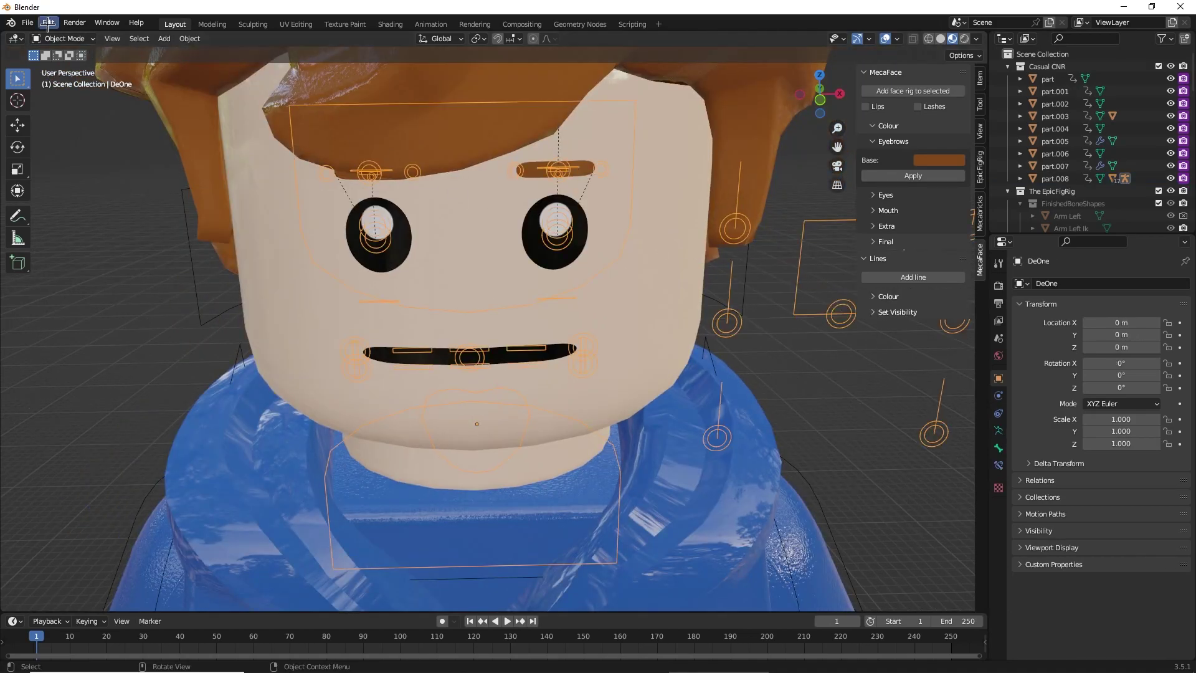
{"action": "left_click", "coordinate": [23, 22]}
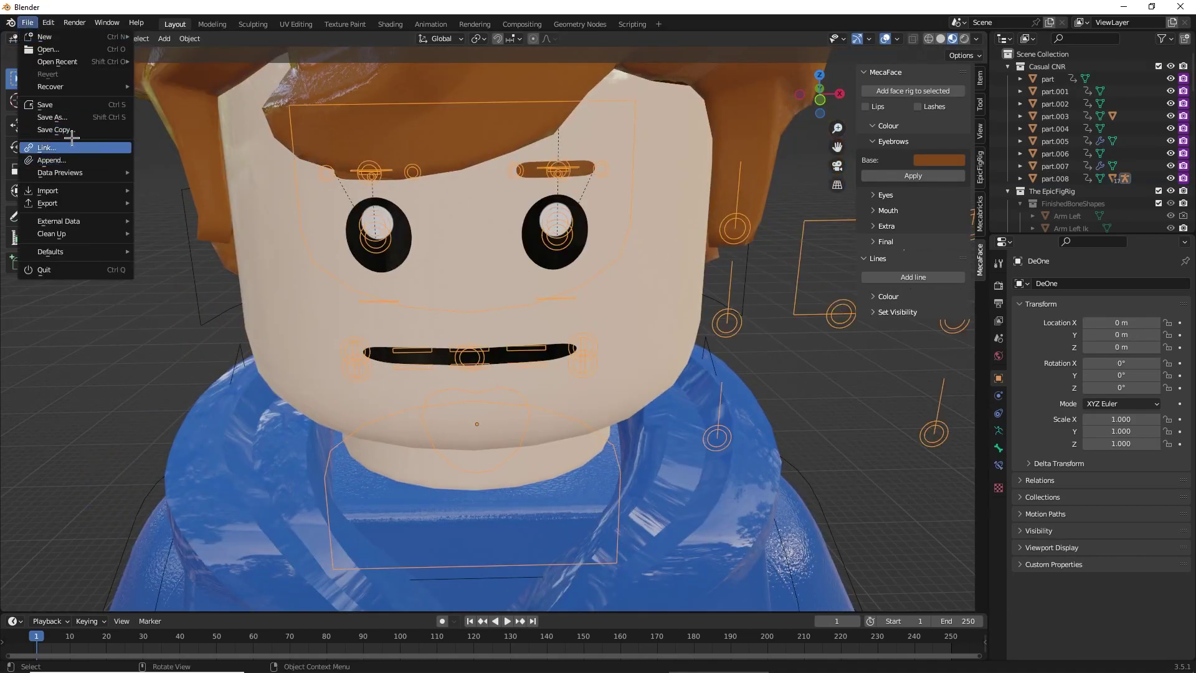
{"action": "left_click", "coordinate": [52, 117]}
{"action": "left_click", "coordinate": [485, 545]}
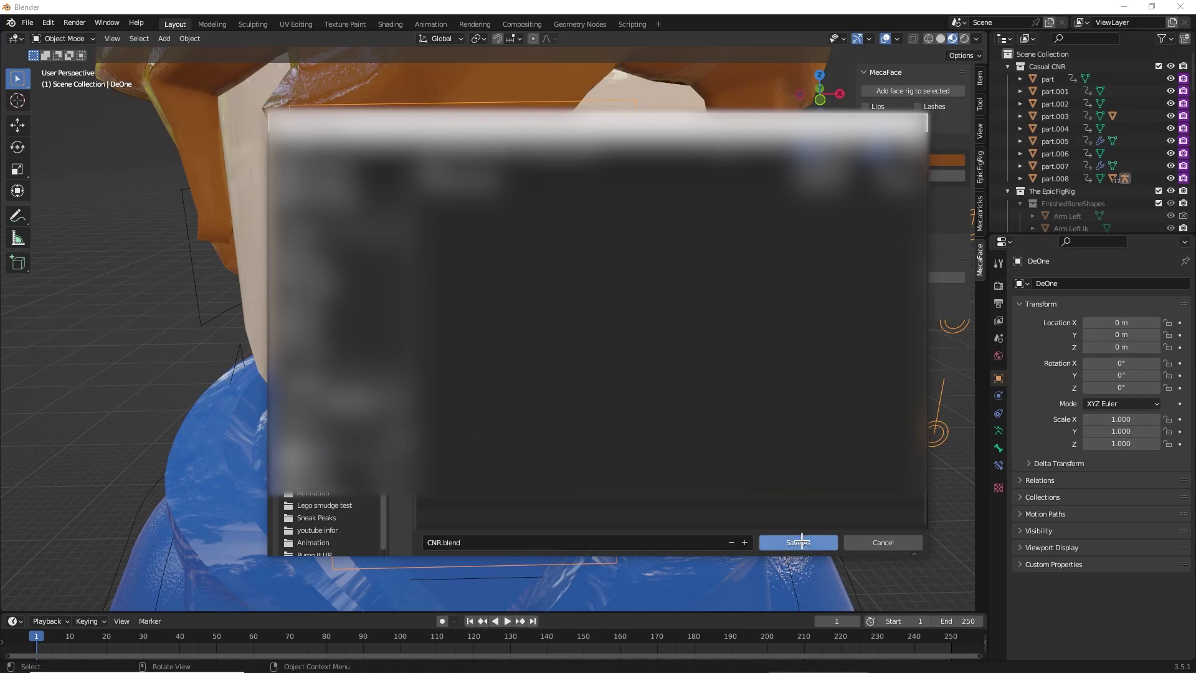
{"action": "left_click", "coordinate": [801, 541]}
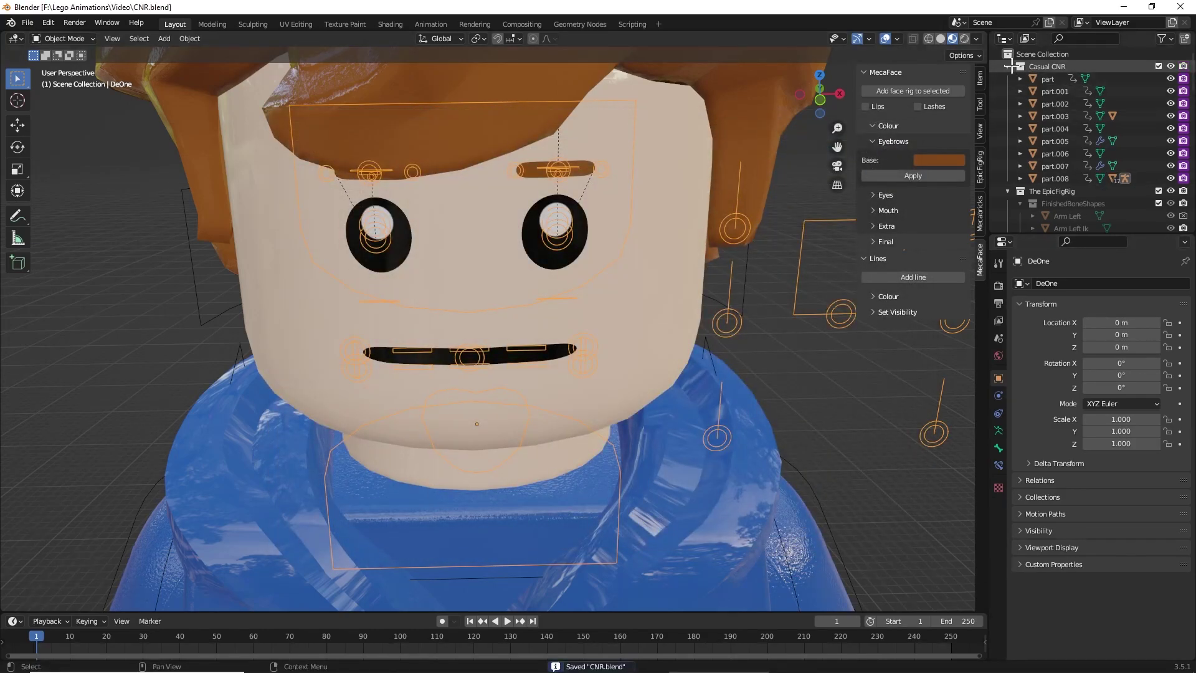
- Nest the minifigure's rig collections inside the Casual CNR collection and save the file
{"action": "left_click", "coordinate": [1008, 67]}
{"action": "left_click", "coordinate": [1007, 79]}
{"action": "left_click_drag", "start_coordinate": [1036, 91], "coordinate": [1046, 67]}
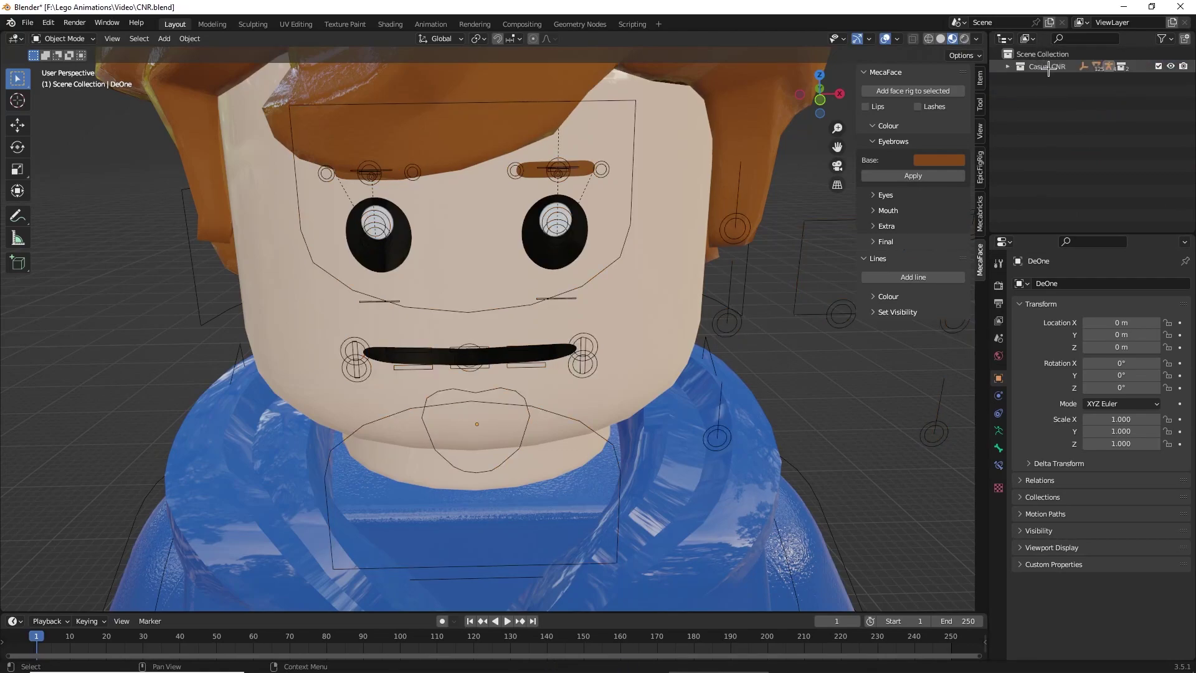
{"action": "left_click", "coordinate": [28, 22]}
{"action": "left_click", "coordinate": [47, 101]}
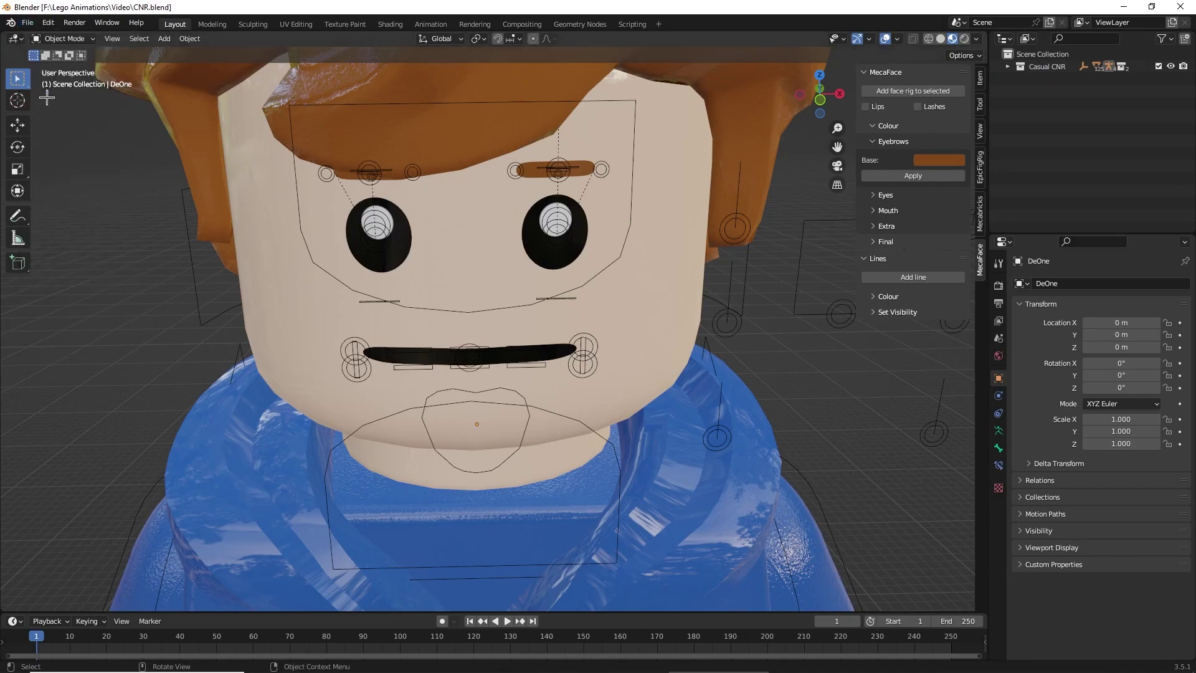
- Open the Beach Scene.blend file
{"action": "left_click", "coordinate": [24, 24]}
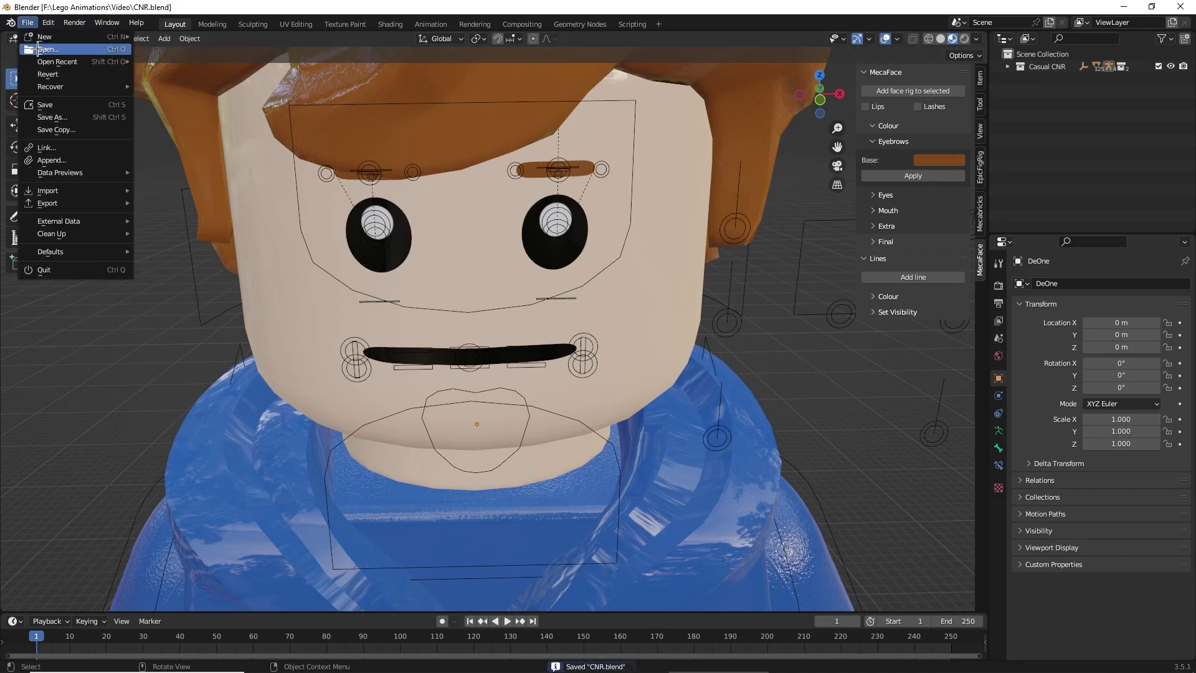
{"action": "left_click", "coordinate": [44, 50]}
{"action": "left_click", "coordinate": [498, 195]}
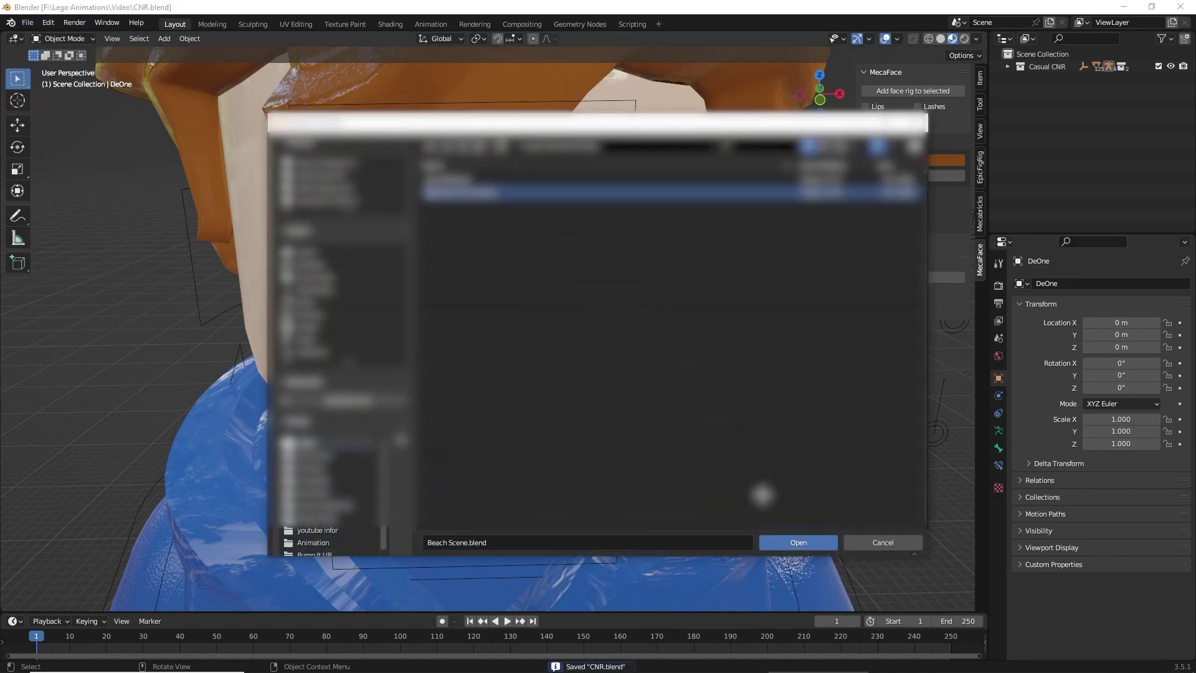
{"action": "left_click", "coordinate": [794, 542]}
- Append the Casual CNR collection from the CNR.blend file into the beach scene
{"action": "left_click", "coordinate": [27, 22]}
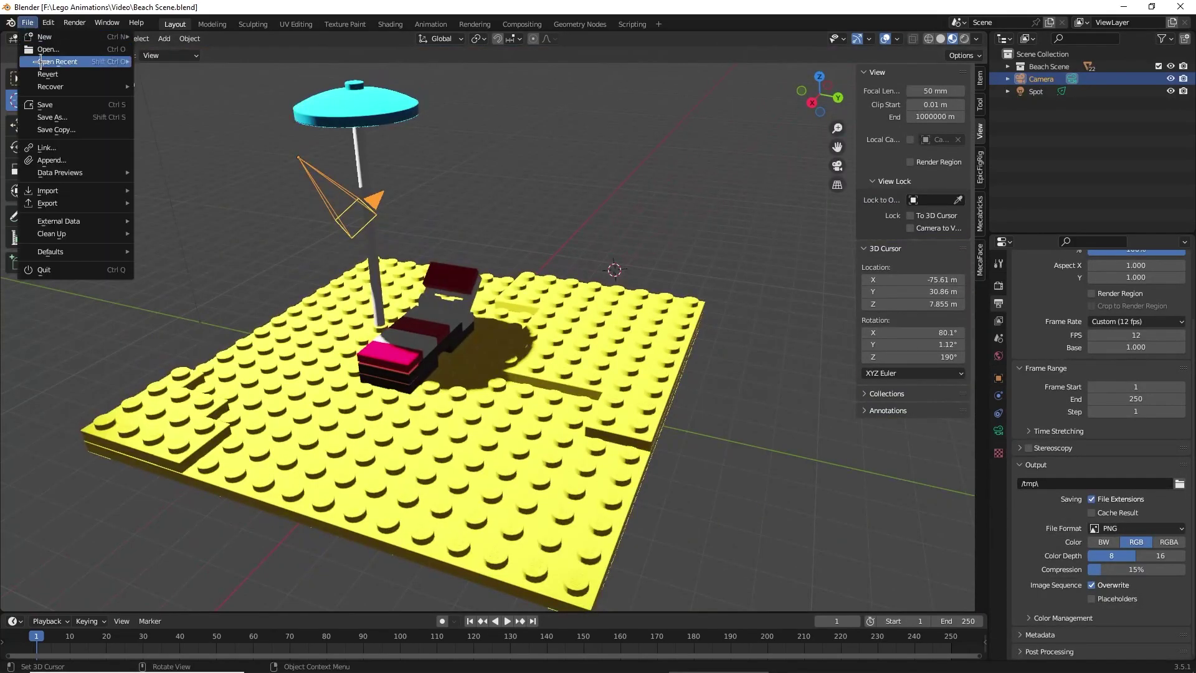
{"action": "left_click", "coordinate": [56, 161]}
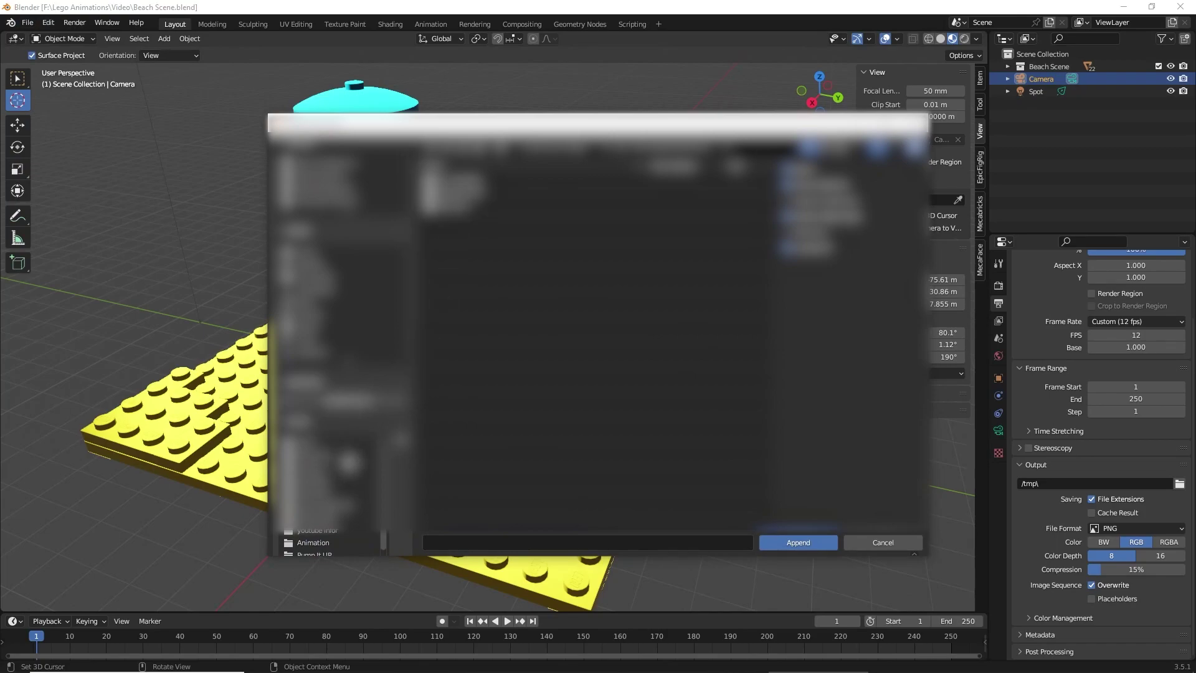
{"action": "left_click", "coordinate": [335, 197]}
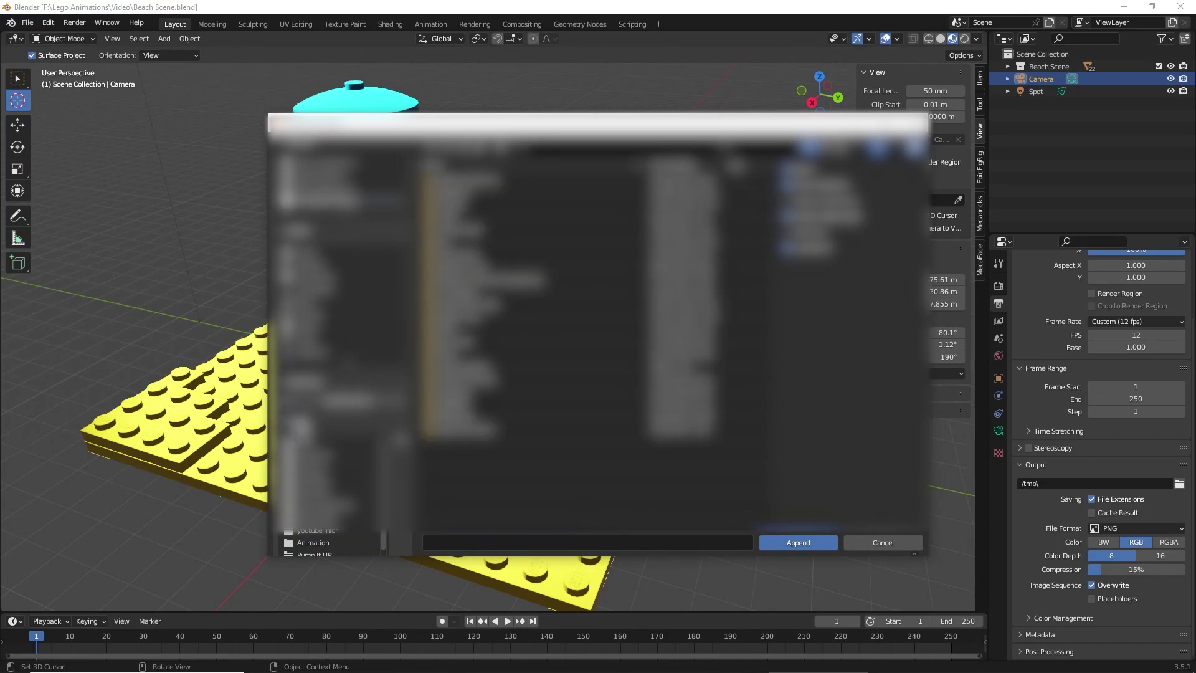
{"action": "left_click", "coordinate": [313, 443]}
{"action": "left_click", "coordinate": [485, 182]}
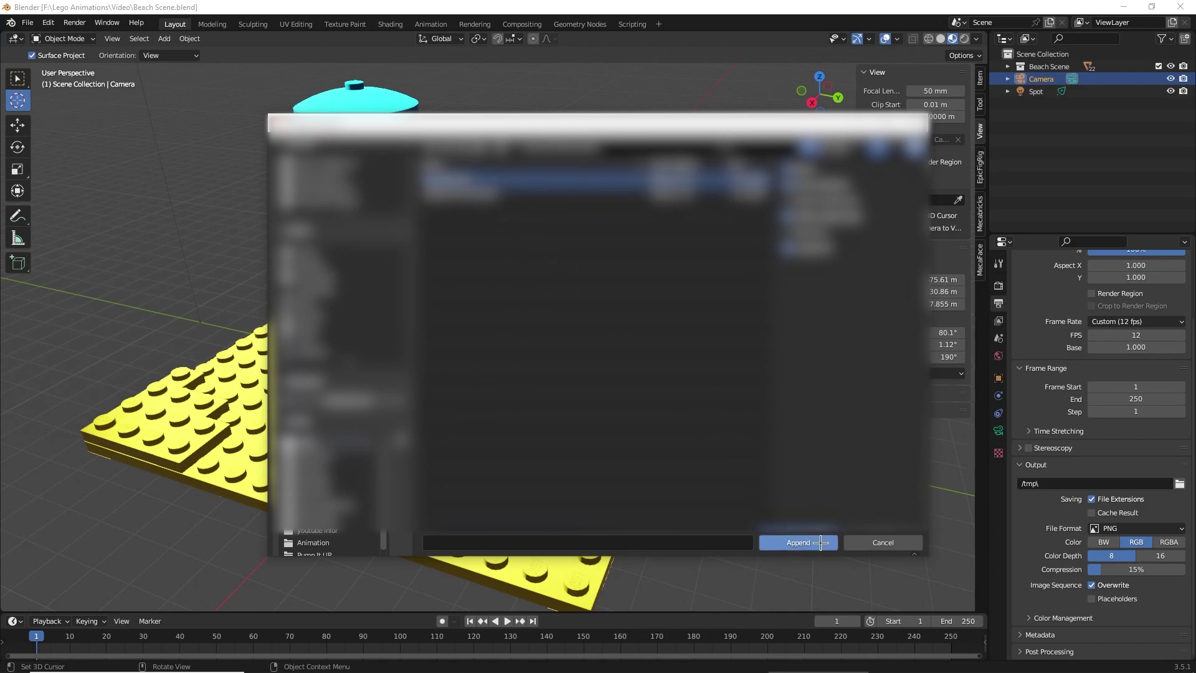
{"action": "left_click", "coordinate": [818, 540]}
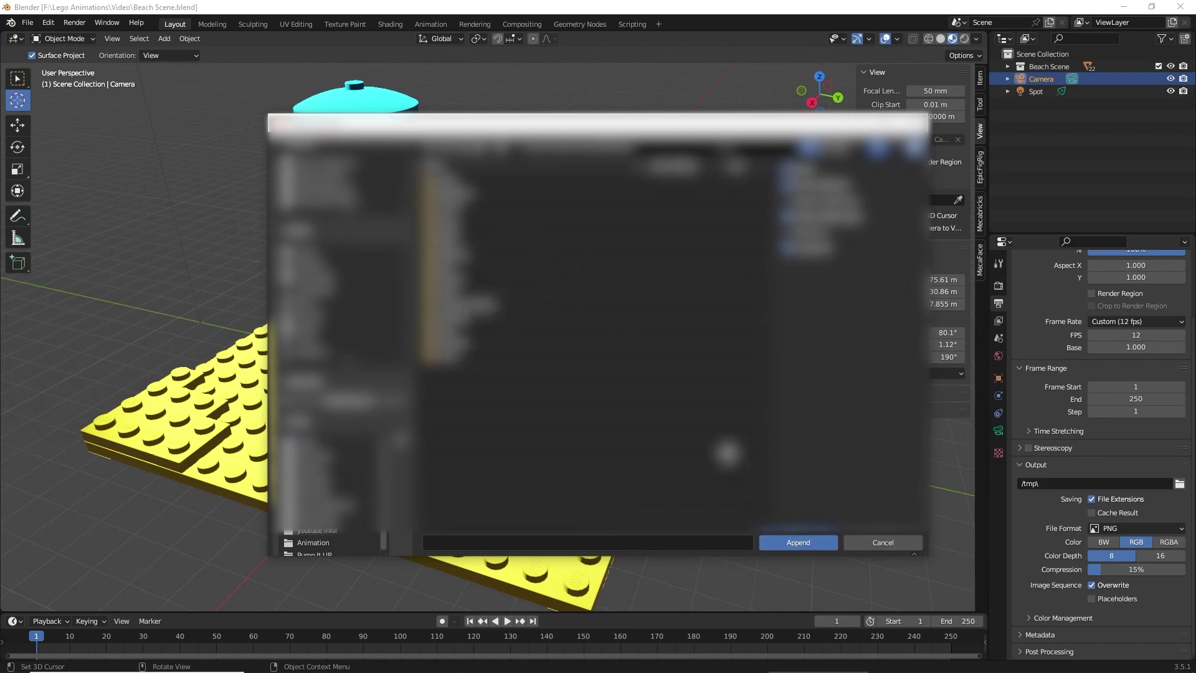
{"action": "double_click", "coordinate": [498, 318]}
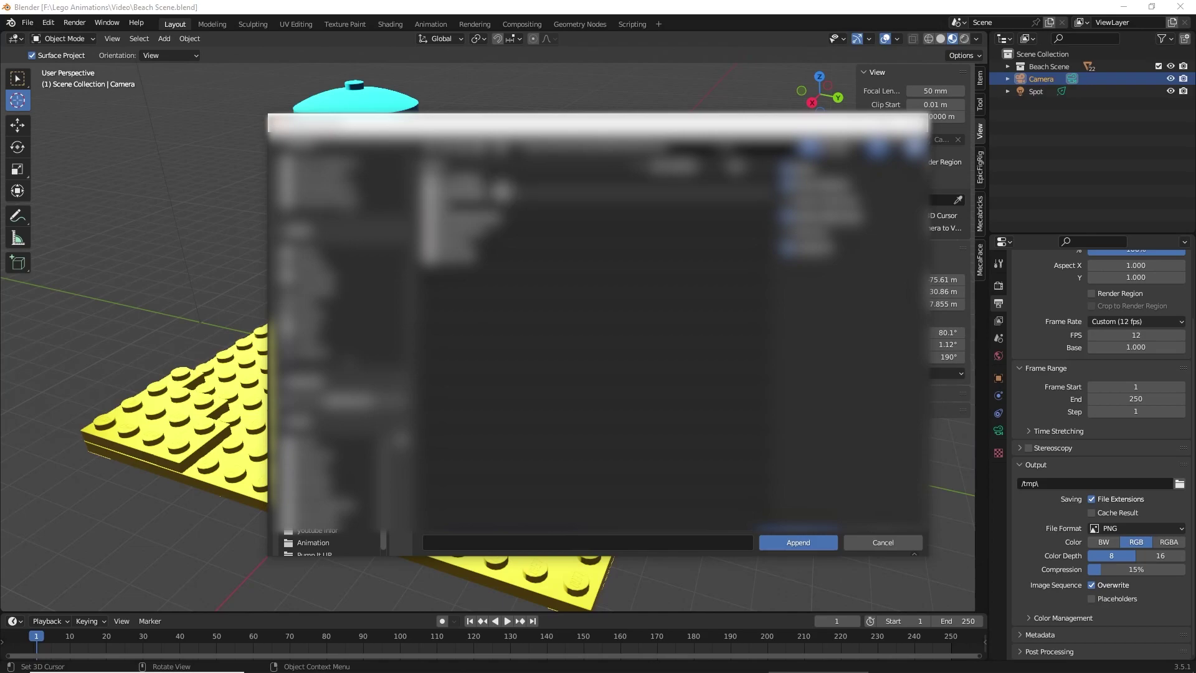
{"action": "left_click", "coordinate": [501, 242]}
{"action": "left_click", "coordinate": [506, 256]}
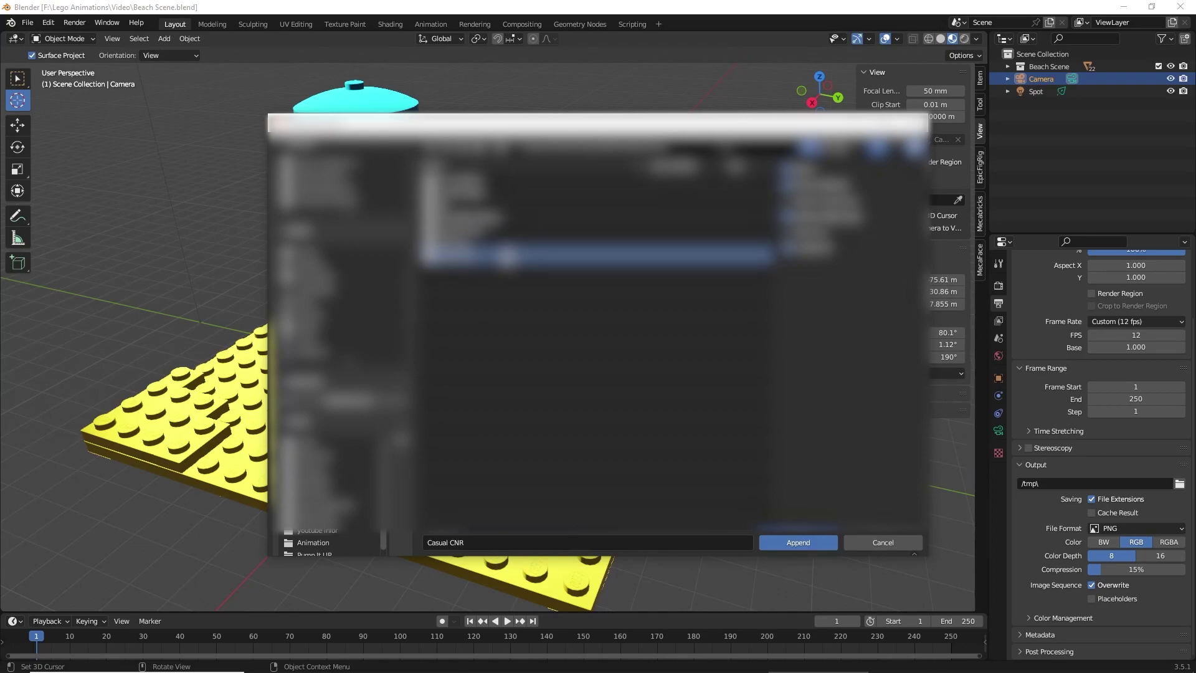
{"action": "left_click", "coordinate": [802, 539]}
- Collapse the Casual CNR collection in the outliner and hide the Beach Scene collection
{"action": "middle_click_drag", "start_coordinate": [659, 416], "coordinate": [537, 360]}
{"action": "scroll", "coordinate": [658, 374], "scroll_direction": "up", "scroll_amount": 4}
{"action": "scroll", "coordinate": [536, 357], "scroll_direction": "up", "scroll_amount": 1}
{"action": "middle_click_drag", "start_coordinate": [337, 326], "coordinate": [382, 331], "text": "shift"}
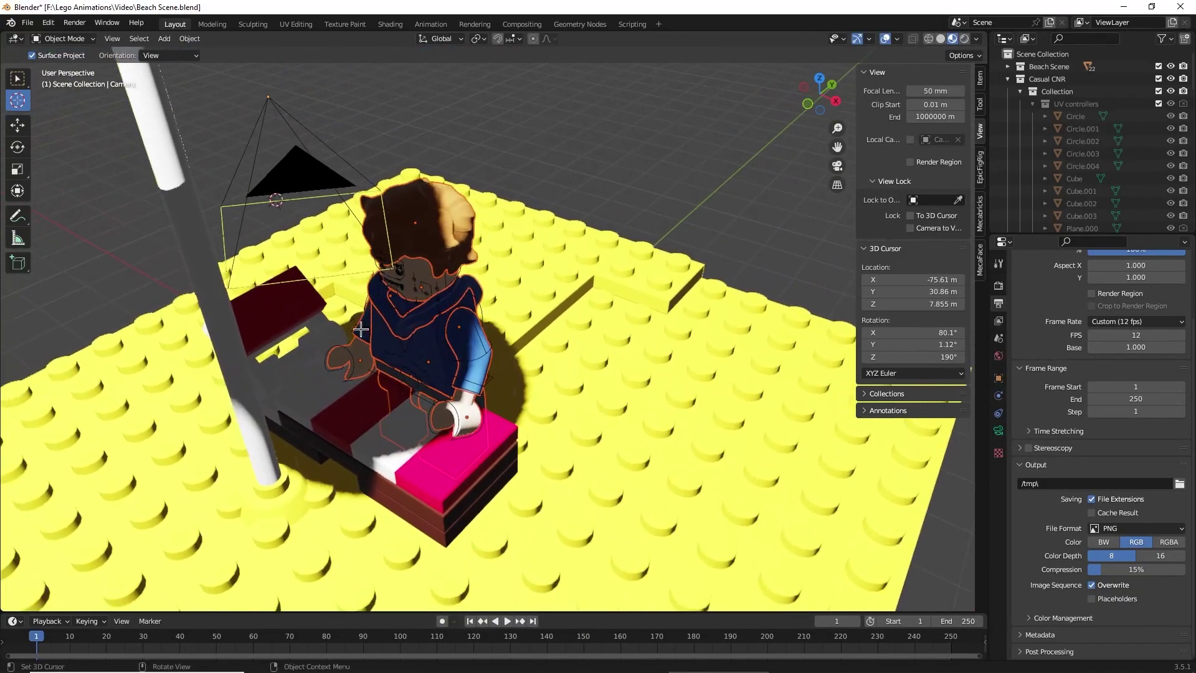
{"action": "left_click", "coordinate": [18, 125]}
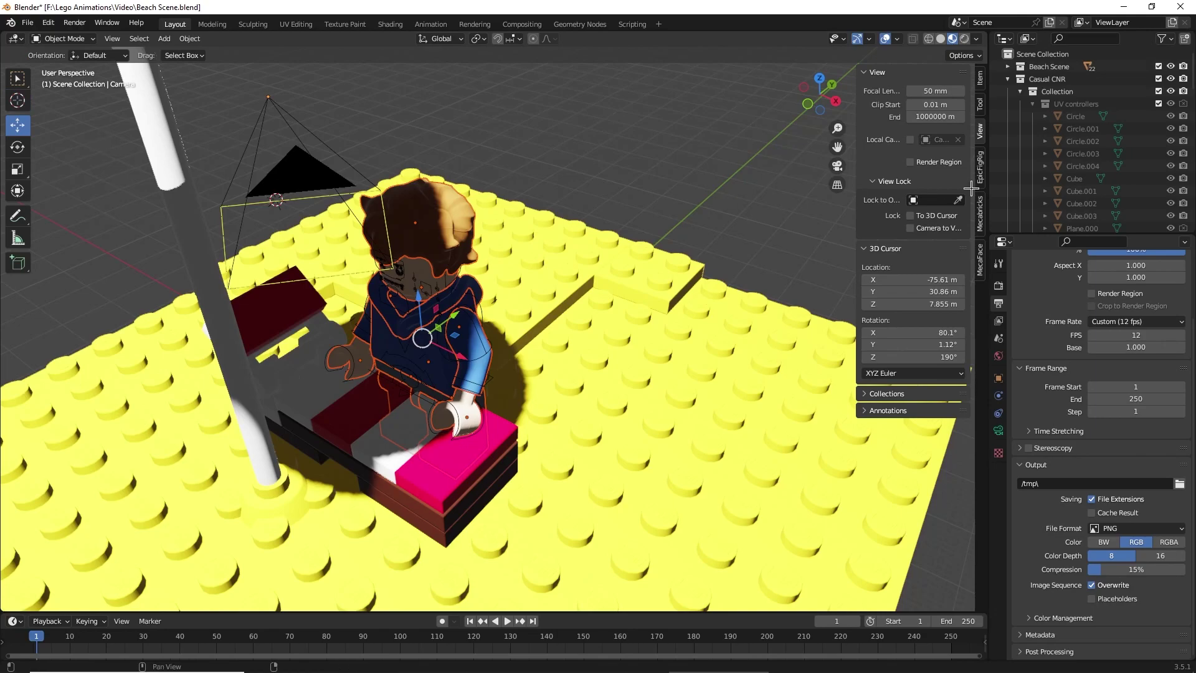
{"action": "left_click", "coordinate": [1006, 78]}
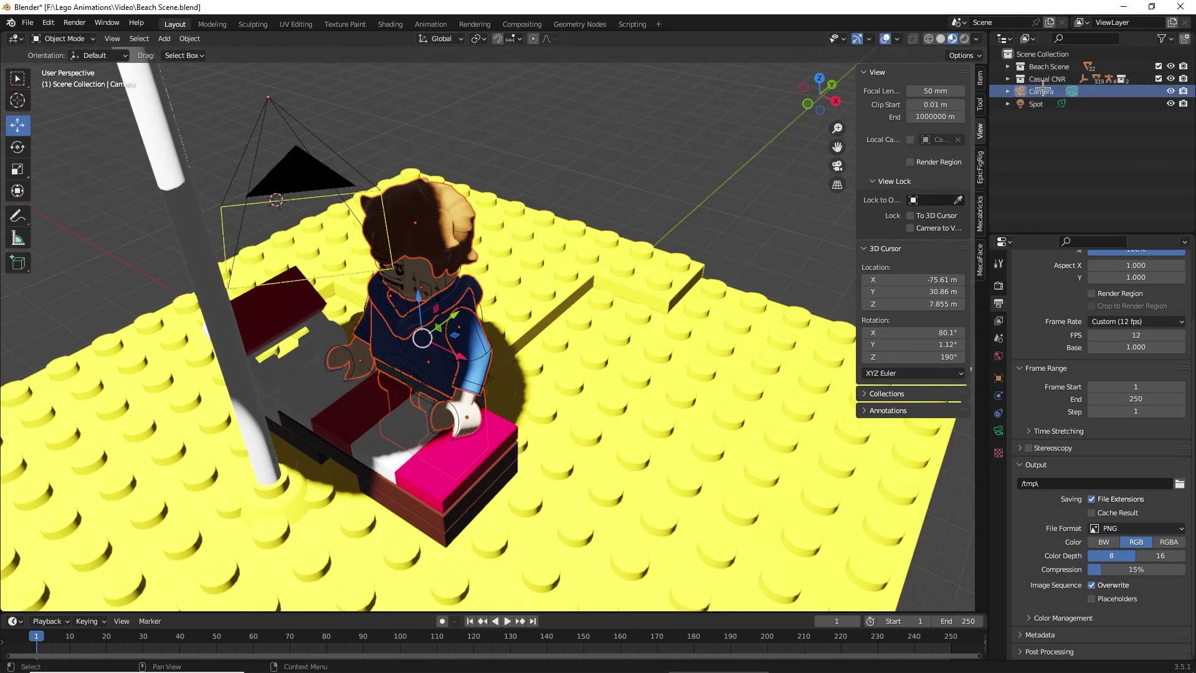
{"action": "left_click", "coordinate": [1170, 66]}
- Select the minifigure's FinishedRig armature and switch it to Pose Mode
{"action": "scroll", "coordinate": [496, 318], "scroll_direction": "up", "scroll_amount": 3}
{"action": "middle_click_drag", "start_coordinate": [524, 320], "coordinate": [462, 190], "text": "shift"}
{"action": "left_click", "coordinate": [514, 371]}
{"action": "left_click", "coordinate": [66, 38]}
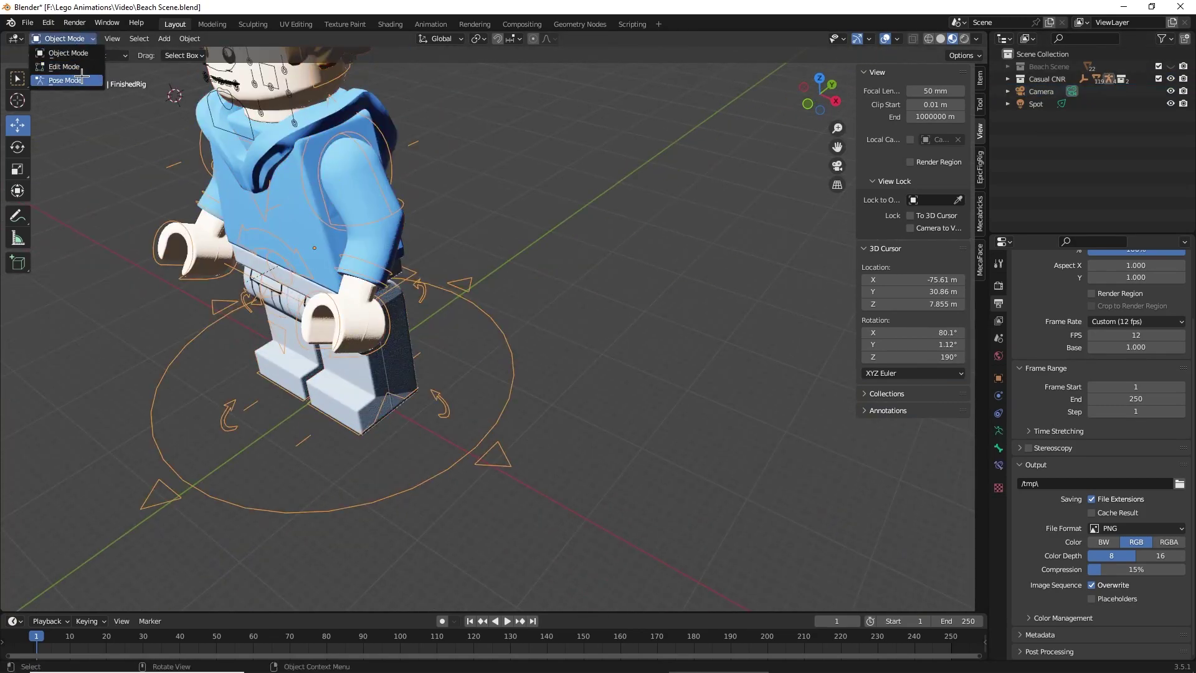
{"action": "left_click", "coordinate": [65, 79]}
- Raise the minifigure with its master bone using the Move tool, and show the Beach Scene collection again
{"action": "scroll", "coordinate": [542, 339], "scroll_direction": "down", "scroll_amount": 3}
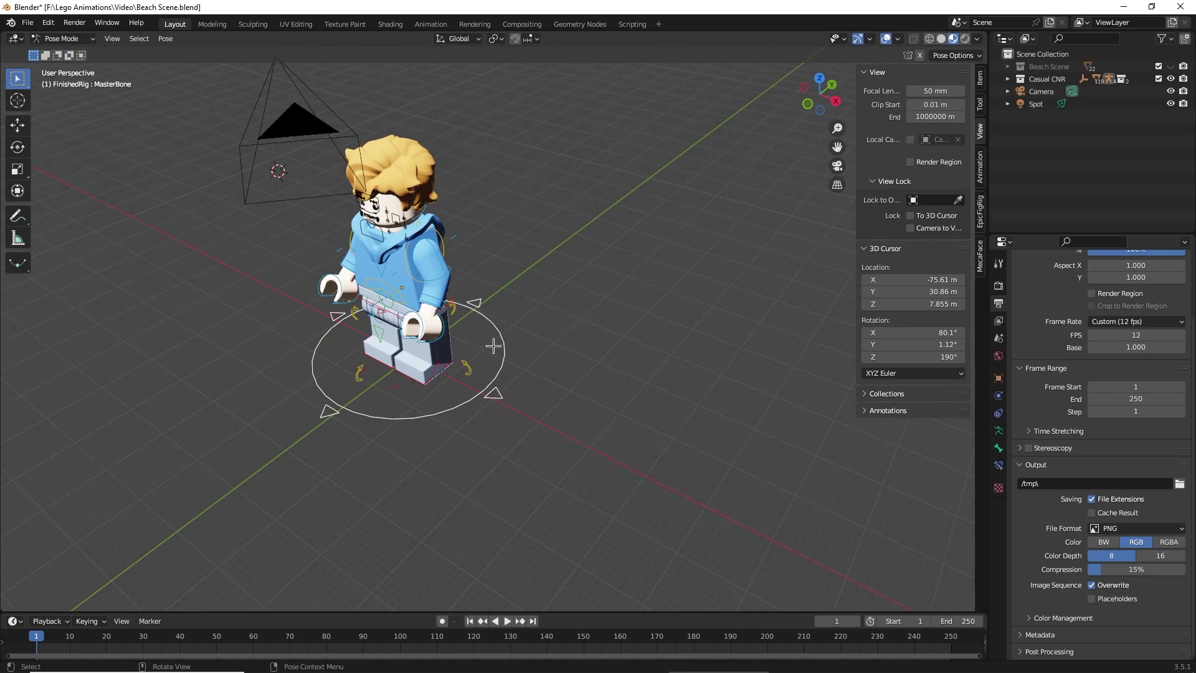
{"action": "left_click", "coordinate": [18, 124]}
{"action": "left_click_drag", "start_coordinate": [401, 317], "coordinate": [455, 205]}
{"action": "left_click", "coordinate": [1170, 66]}
- Move the minifigure's master bone horizontally so the figure stands over the sun lounger
{"action": "middle_click_drag", "start_coordinate": [461, 194], "coordinate": [430, 182]}
{"action": "middle_click_drag", "start_coordinate": [429, 182], "coordinate": [562, 190], "text": "shift"}
{"action": "left_click_drag", "start_coordinate": [555, 246], "coordinate": [412, 251]}
{"action": "middle_click_drag", "start_coordinate": [438, 250], "coordinate": [583, 211]}
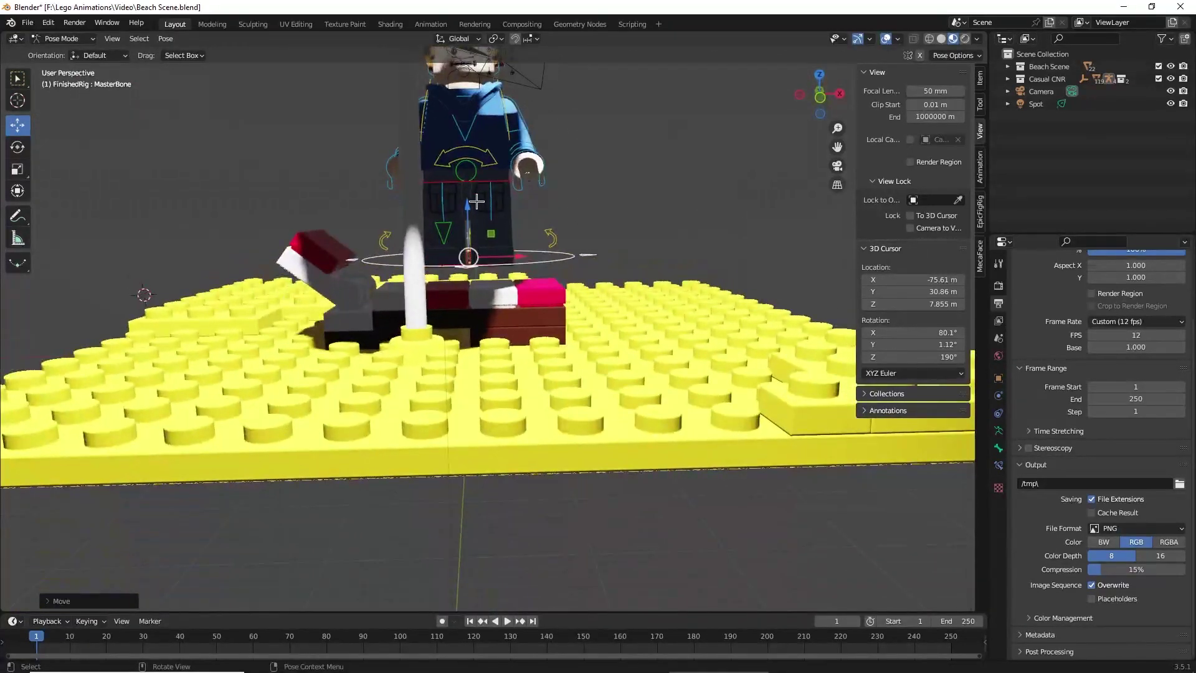
- Lower the minifigure with its master bone toward the sun lounger, working in the front view
{"action": "key", "text": "KP_1"}
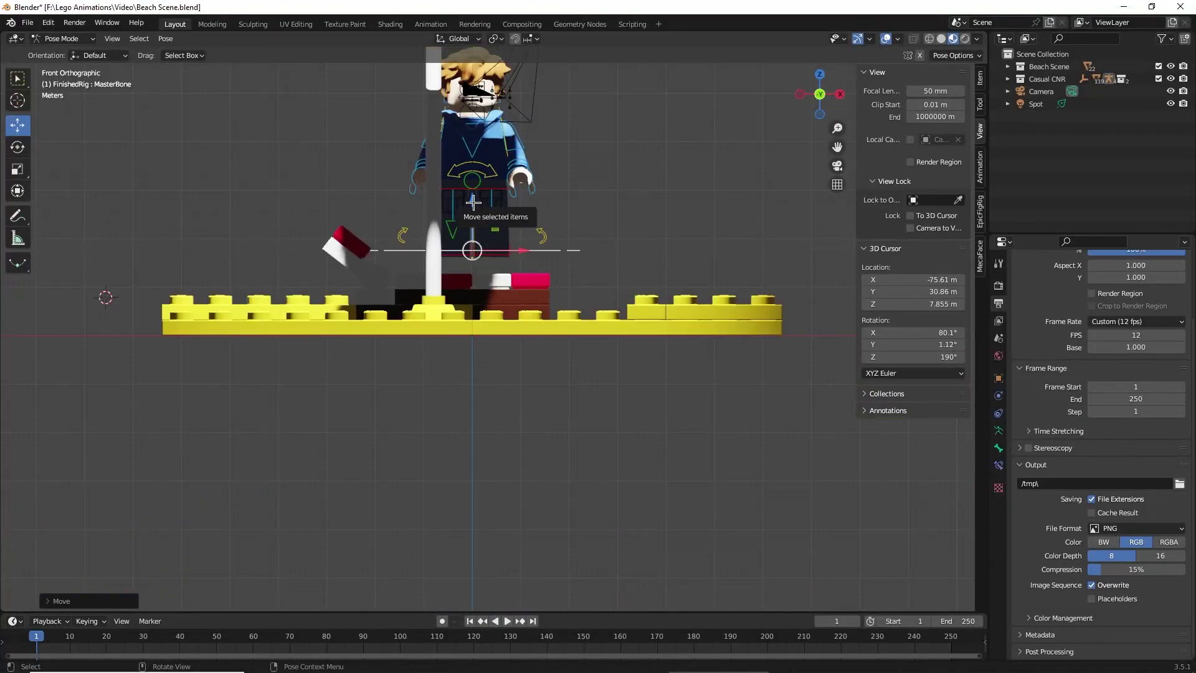
{"action": "scroll", "coordinate": [473, 202], "scroll_direction": "up", "scroll_amount": 4}
{"action": "scroll", "coordinate": [460, 137], "scroll_direction": "up", "scroll_amount": 2}
{"action": "middle_click_drag", "start_coordinate": [459, 137], "coordinate": [466, 252], "text": "shift"}
{"action": "left_click_drag", "start_coordinate": [439, 162], "coordinate": [439, 215]}
- Rotate the master bone so the minifigure lies on its back on the sun lounger, undoing the surplus rotation
{"action": "middle_click_drag", "start_coordinate": [548, 180], "coordinate": [513, 208]}
{"action": "scroll", "coordinate": [477, 224], "scroll_direction": "down", "scroll_amount": 3}
{"action": "left_click_drag", "start_coordinate": [373, 350], "coordinate": [520, 379]}
{"action": "left_click", "coordinate": [17, 147]}
{"action": "left_click", "coordinate": [17, 126]}
{"action": "scroll", "coordinate": [539, 249], "scroll_direction": "up", "scroll_amount": 4}
{"action": "middle_click_drag", "start_coordinate": [539, 232], "coordinate": [586, 196]}
{"action": "scroll", "coordinate": [573, 203], "scroll_direction": "down", "scroll_amount": 8}
{"action": "left_click", "coordinate": [17, 147]}
{"action": "middle_click_drag", "start_coordinate": [421, 240], "coordinate": [424, 206]}
{"action": "left_click_drag", "start_coordinate": [476, 213], "coordinate": [448, 279]}
{"action": "key", "text": "ctrl+z"}
{"action": "left_click", "coordinate": [17, 125]}
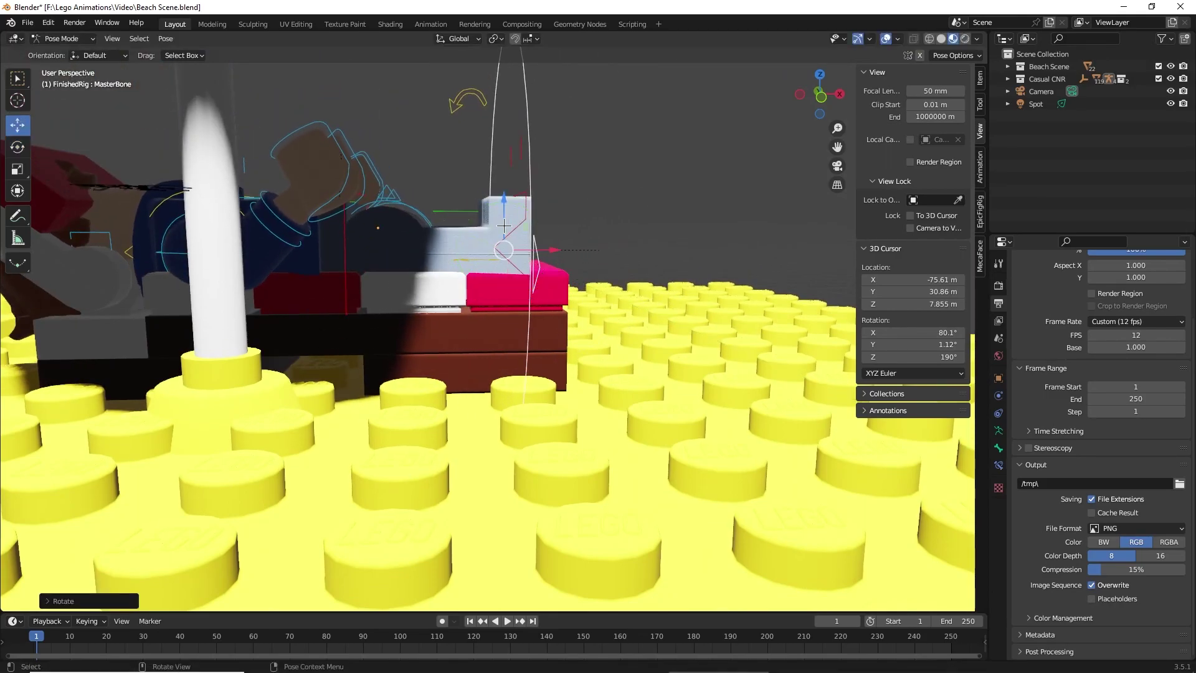
- Slide the lying minifigure along the lounger and adjust its height so it rests on the surface
{"action": "left_click_drag", "start_coordinate": [552, 249], "coordinate": [587, 250]}
{"action": "scroll", "coordinate": [580, 240], "scroll_direction": "up", "scroll_amount": 2}
{"action": "middle_click_drag", "start_coordinate": [573, 209], "coordinate": [492, 299], "text": "shift"}
{"action": "left_click_drag", "start_coordinate": [476, 220], "coordinate": [475, 212]}
{"action": "middle_click_drag", "start_coordinate": [475, 211], "coordinate": [472, 243]}
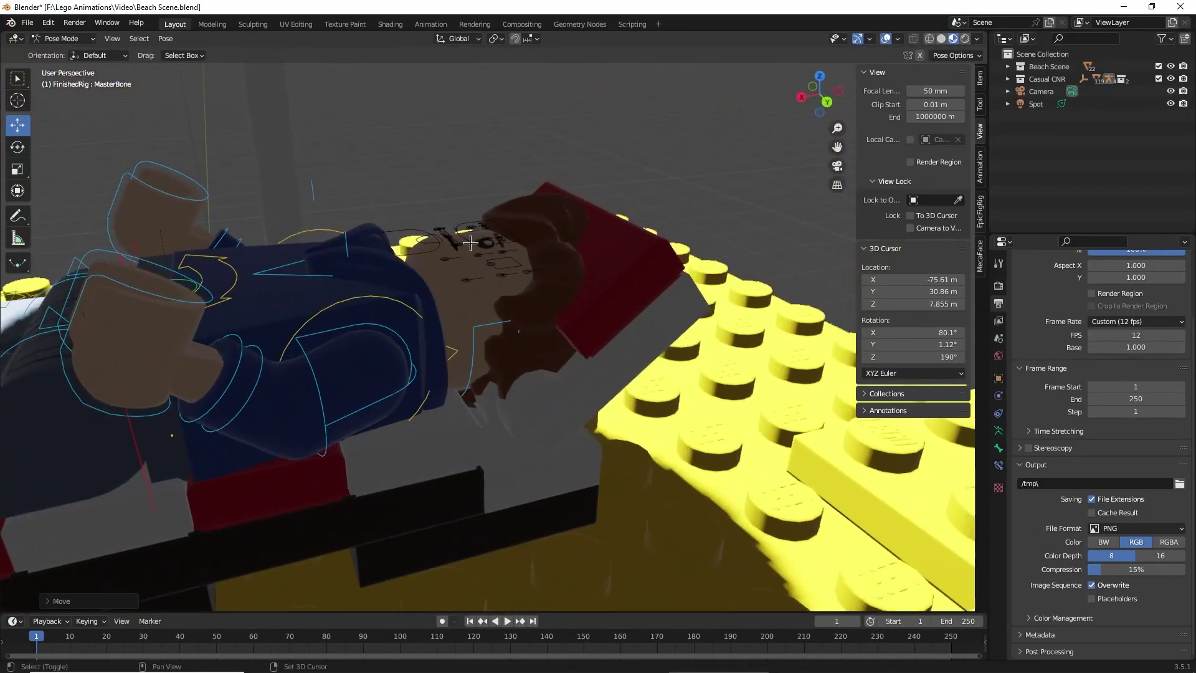
- Select the Left Arm Socket Control and rotate the left arm into a relaxed position beside the body
{"action": "left_click", "coordinate": [302, 236]}
{"action": "middle_click_drag", "start_coordinate": [303, 237], "coordinate": [408, 290]}
{"action": "left_click_drag", "start_coordinate": [313, 314], "coordinate": [392, 308]}
{"action": "left_click_drag", "start_coordinate": [444, 361], "coordinate": [489, 373]}
{"action": "middle_click_drag", "start_coordinate": [489, 373], "coordinate": [521, 376]}
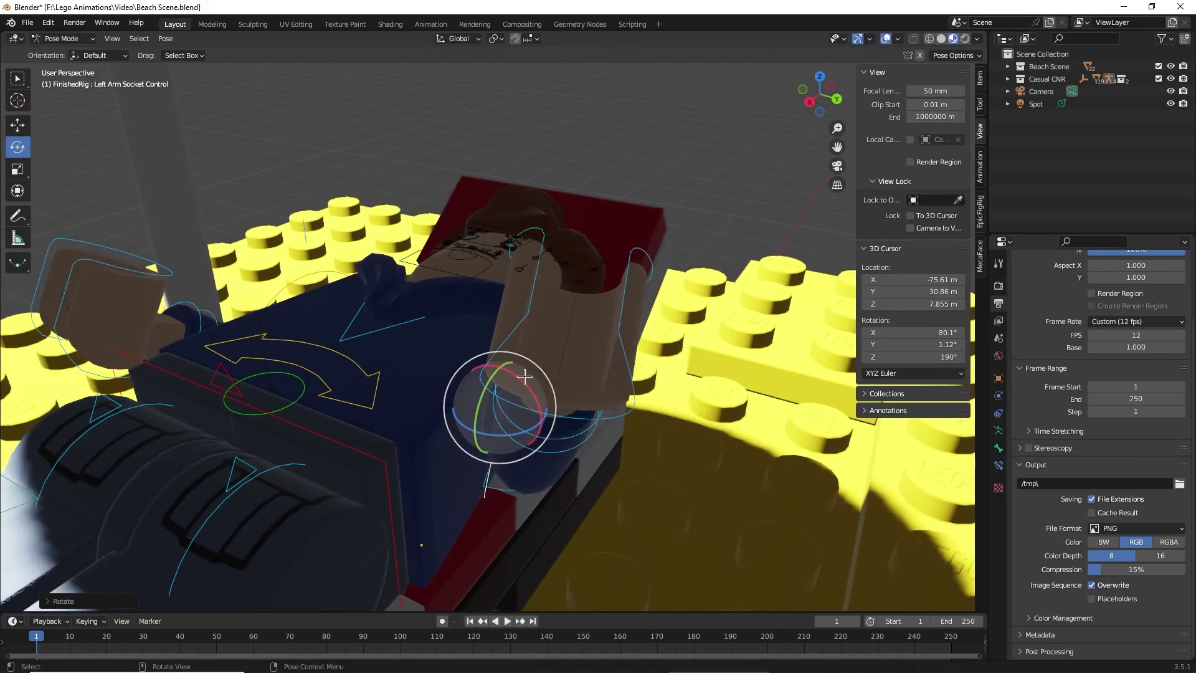
{"action": "left_click_drag", "start_coordinate": [516, 398], "coordinate": [524, 455]}
{"action": "middle_click_drag", "start_coordinate": [524, 455], "coordinate": [539, 369]}
- Adjust the left arm's position with the Move tool and rotate the Torso bone slightly
{"action": "left_click", "coordinate": [19, 125]}
{"action": "left_click_drag", "start_coordinate": [577, 332], "coordinate": [588, 331]}
{"action": "left_click", "coordinate": [588, 331]}
{"action": "middle_click_drag", "start_coordinate": [588, 331], "coordinate": [539, 328]}
{"action": "left_click", "coordinate": [621, 373]}
{"action": "middle_click_drag", "start_coordinate": [622, 373], "coordinate": [620, 222]}
{"action": "key", "text": "r"}
{"action": "left_click", "coordinate": [661, 241]}
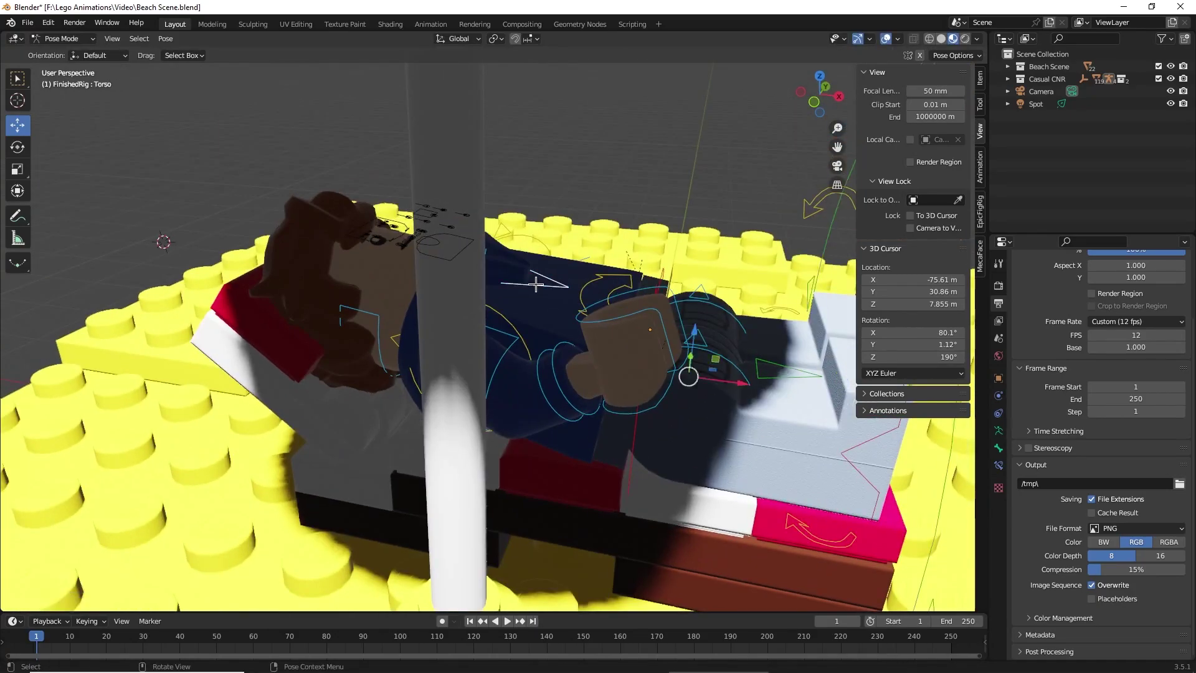
- Rotate and move the right arm's controls so the arm bends across the body with the hand over the belly
{"action": "middle_click_drag", "start_coordinate": [536, 283], "coordinate": [478, 330]}
{"action": "left_click_drag", "start_coordinate": [479, 330], "coordinate": [492, 321]}
{"action": "middle_click_drag", "start_coordinate": [492, 321], "coordinate": [402, 349]}
{"action": "key", "text": "r"}
{"action": "left_click_drag", "start_coordinate": [383, 430], "coordinate": [465, 371]}
{"action": "middle_click_drag", "start_coordinate": [465, 371], "coordinate": [409, 316]}
{"action": "key", "text": "g"}
{"action": "left_click_drag", "start_coordinate": [382, 337], "coordinate": [379, 305]}
{"action": "middle_click_drag", "start_coordinate": [380, 305], "coordinate": [535, 293]}
{"action": "left_click_drag", "start_coordinate": [616, 274], "coordinate": [616, 219]}
{"action": "middle_click_drag", "start_coordinate": [615, 219], "coordinate": [647, 311]}
{"action": "left_click_drag", "start_coordinate": [670, 358], "coordinate": [657, 352]}
{"action": "middle_click_drag", "start_coordinate": [657, 352], "coordinate": [403, 248]}
- Switch to Object Mode, select the minifigure's DeOne face rig and enter Pose Mode with the face framed
{"action": "left_click", "coordinate": [838, 165]}
{"action": "left_click", "coordinate": [838, 164]}
{"action": "scroll", "coordinate": [473, 241], "scroll_direction": "up", "scroll_amount": 3}
{"action": "middle_click_drag", "start_coordinate": [591, 215], "coordinate": [538, 322]}
{"action": "scroll", "coordinate": [482, 240], "scroll_direction": "down", "scroll_amount": 1}
{"action": "left_click", "coordinate": [64, 39]}
{"action": "left_click", "coordinate": [65, 53]}
{"action": "left_click", "coordinate": [536, 342]}
{"action": "left_click", "coordinate": [65, 39]}
{"action": "left_click", "coordinate": [65, 80]}
{"action": "scroll", "coordinate": [430, 261], "scroll_direction": "up", "scroll_amount": 4}
{"action": "middle_click_drag", "start_coordinate": [430, 262], "coordinate": [497, 264], "text": "shift"}
{"action": "scroll", "coordinate": [542, 264], "scroll_direction": "up", "scroll_amount": 1}
{"action": "mouse_move", "coordinate": [597, 270]}
{"action": "middle_mouse_down", "text": "shift"}
{"action": "mouse_move", "coordinate": [652, 274]}
{"action": "mouse_move", "coordinate": [597, 278]}
{"action": "middle_mouse_up", "text": "shift"}
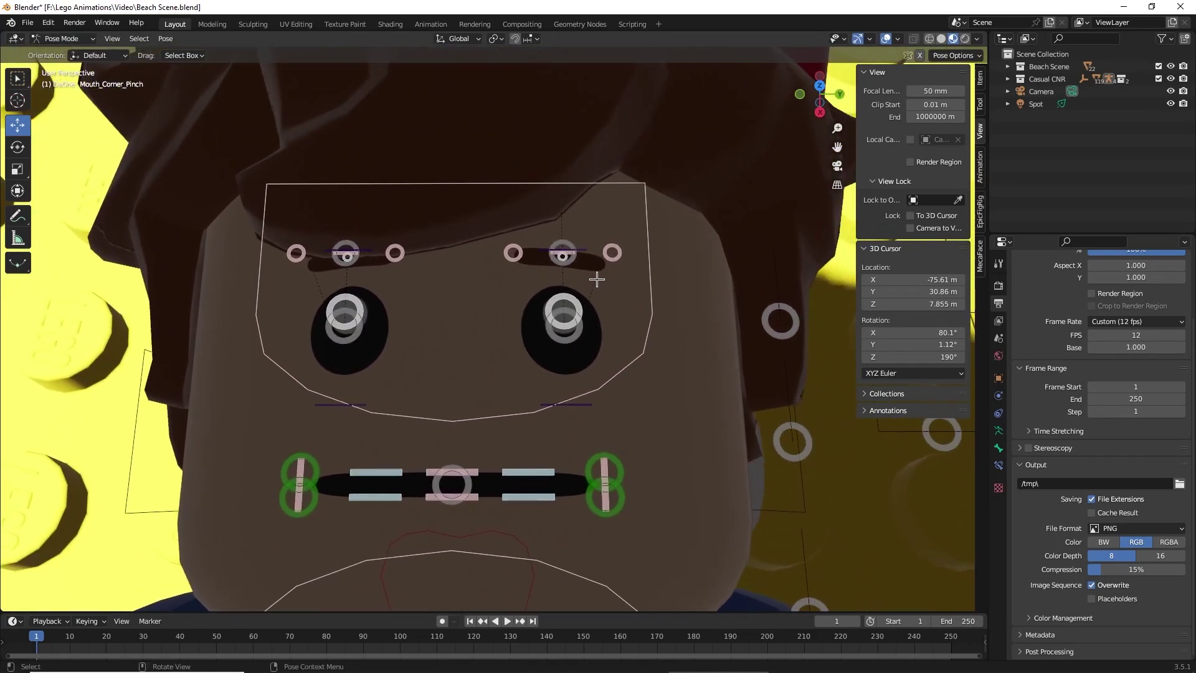
{"action": "scroll", "coordinate": [595, 261], "scroll_direction": "up", "scroll_amount": 1}
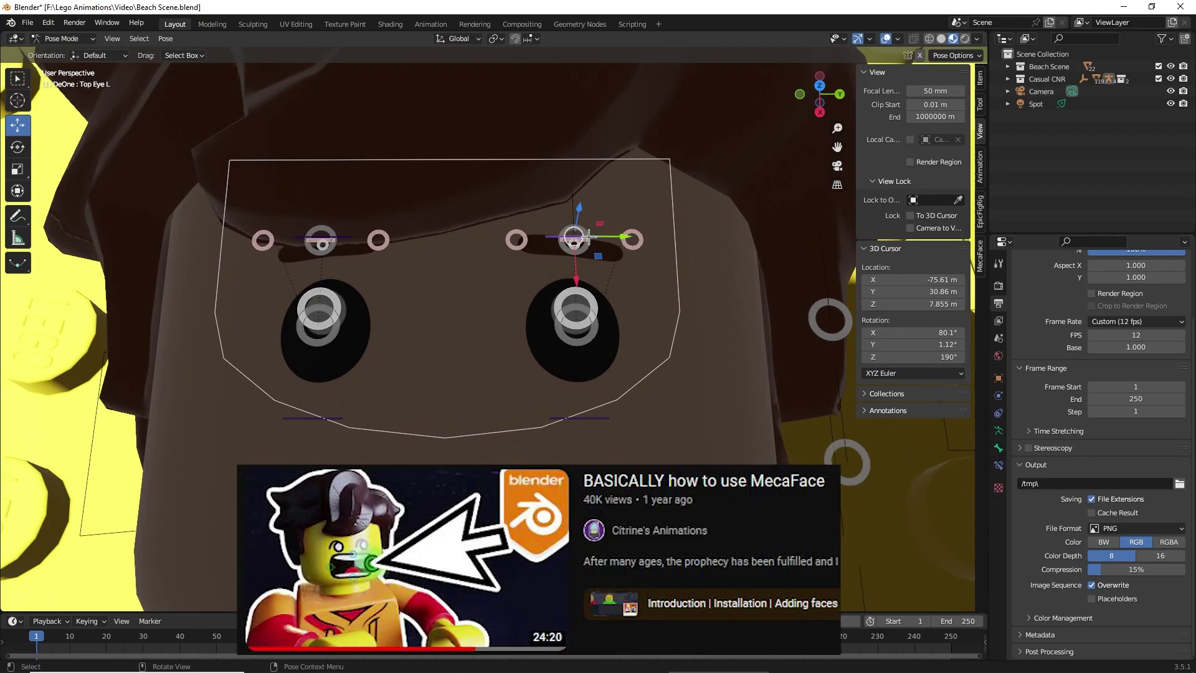
- Narrow the left eye by lowering and widening Top Eye L and raising and widening Bottom Eye L
{"action": "left_click_drag", "start_coordinate": [579, 236], "coordinate": [586, 269]}
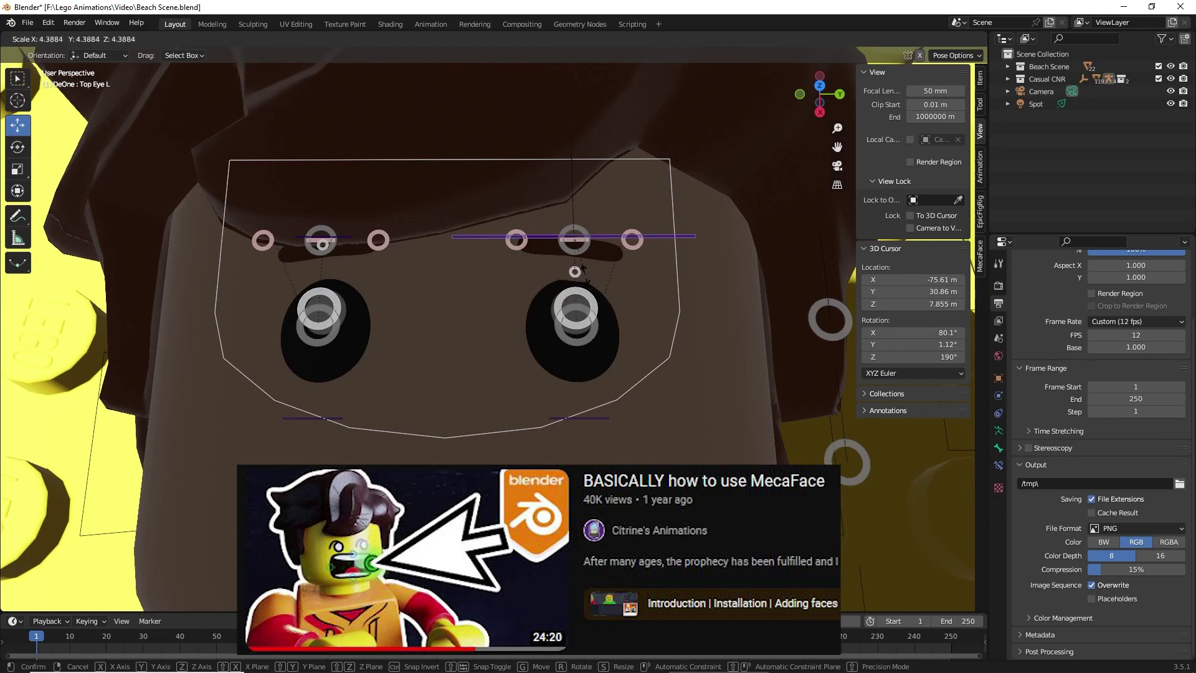
{"action": "left_click", "coordinate": [587, 282]}
{"action": "key", "text": "g"}
{"action": "left_click", "coordinate": [596, 317]}
{"action": "key", "text": "s"}
{"action": "left_click", "coordinate": [590, 292]}
{"action": "key", "text": "g"}
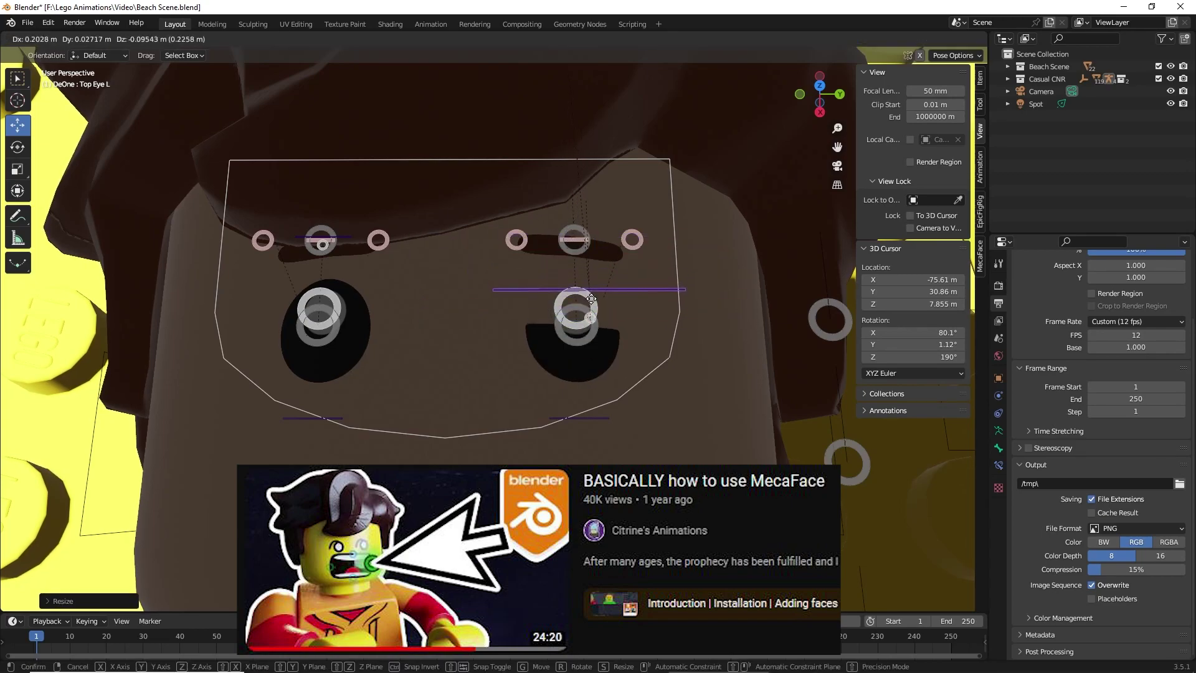
{"action": "left_click", "coordinate": [589, 299]}
{"action": "left_click", "coordinate": [580, 417]}
{"action": "key", "text": "g"}
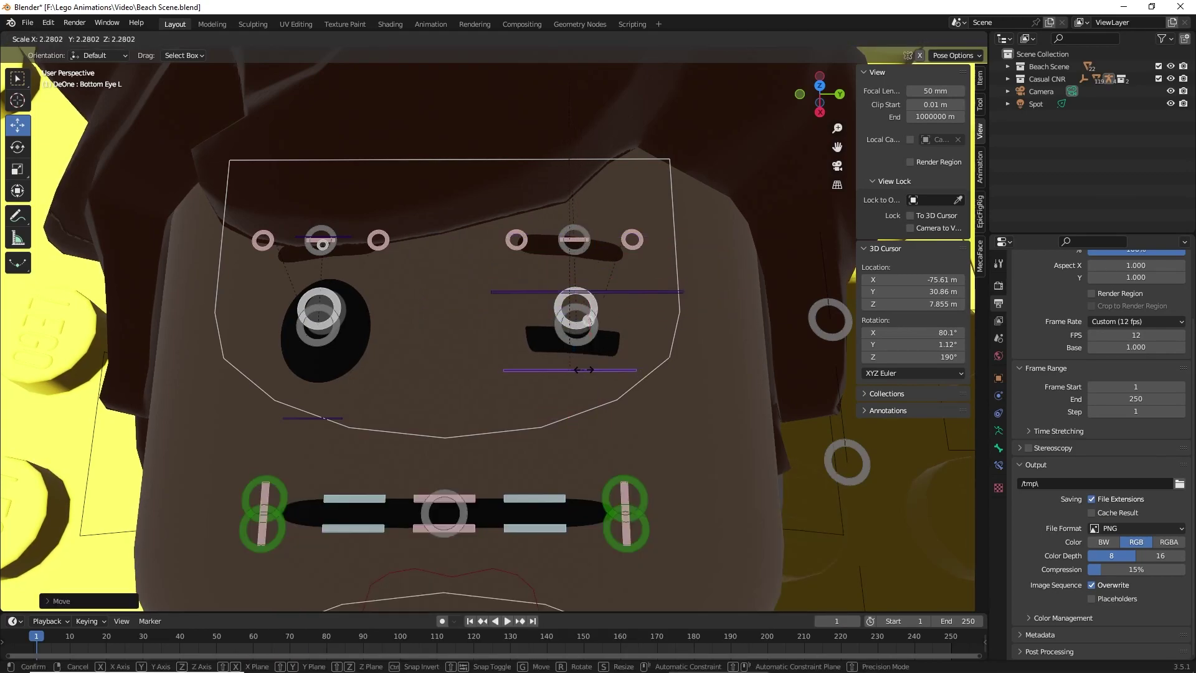
{"action": "left_click", "coordinate": [583, 360]}
- Narrow the right eye to match by lowering and widening its top lid control and raising and widening its bottom one
{"action": "middle_click_drag", "start_coordinate": [462, 318], "coordinate": [587, 323], "text": "shift"}
{"action": "left_click", "coordinate": [451, 242]}
{"action": "key", "text": "g"}
{"action": "left_click", "coordinate": [460, 292]}
{"action": "key", "text": "s"}
{"action": "left_click", "coordinate": [513, 294]}
{"action": "key", "text": "g"}
{"action": "left_click", "coordinate": [517, 294]}
{"action": "left_click", "coordinate": [461, 422]}
{"action": "key", "text": "g"}
{"action": "left_click", "coordinate": [464, 368]}
{"action": "key", "text": "s"}
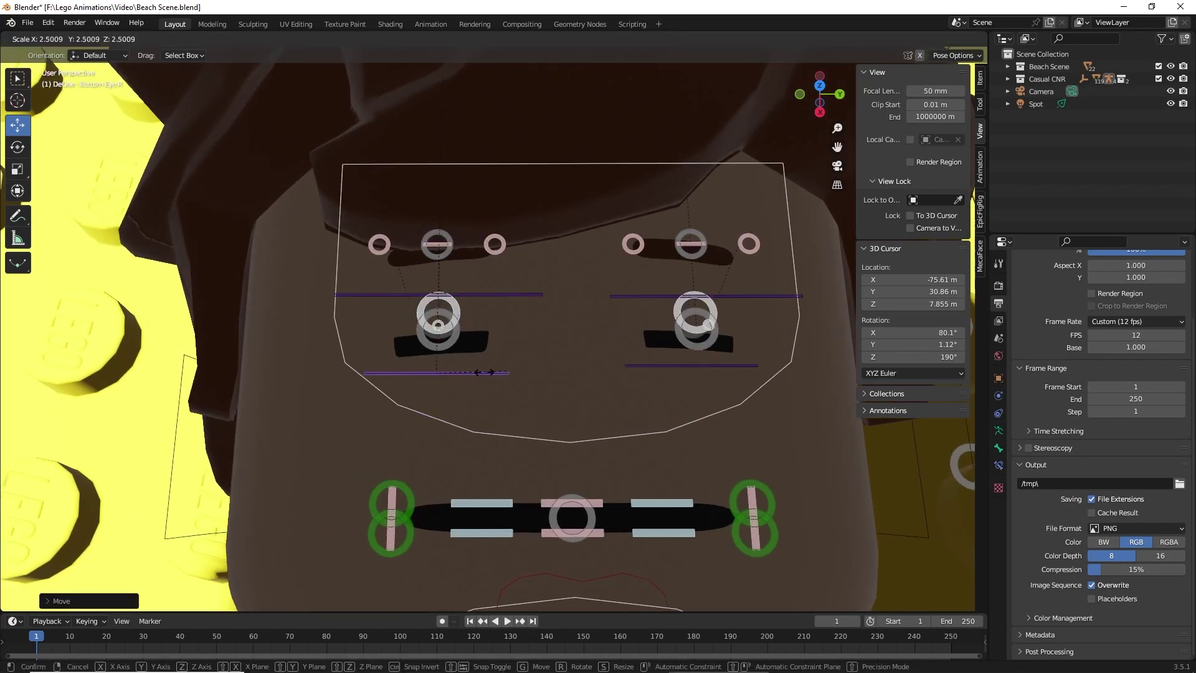
{"action": "left_click", "coordinate": [511, 372]}
- Lower the right eyebrow control toward the eye and reposition the Left_Eye_Pupil control
{"action": "middle_click_drag", "start_coordinate": [519, 258], "coordinate": [521, 239]}
{"action": "left_click", "coordinate": [446, 253]}
{"action": "key", "text": "g"}
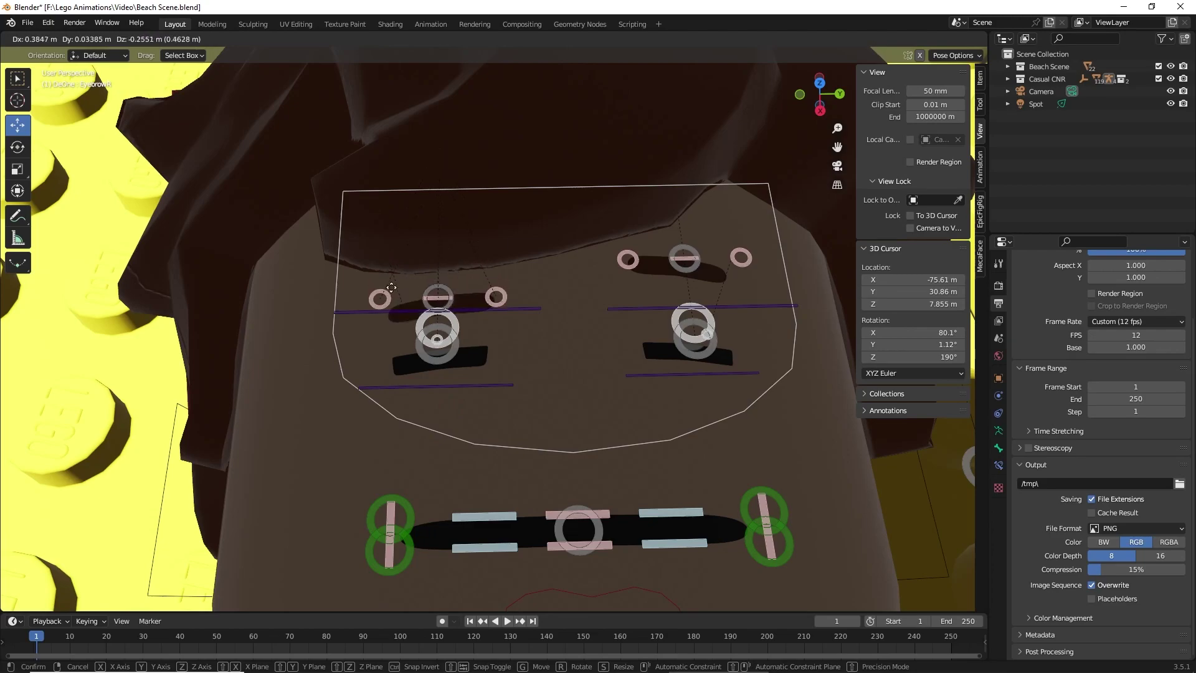
{"action": "left_click", "coordinate": [450, 285]}
{"action": "middle_click_drag", "start_coordinate": [451, 287], "coordinate": [465, 413]}
{"action": "key", "text": "g"}
{"action": "left_click", "coordinate": [451, 407]}
{"action": "left_click", "coordinate": [599, 271]}
{"action": "key", "text": "g"}
{"action": "left_click", "coordinate": [589, 268]}
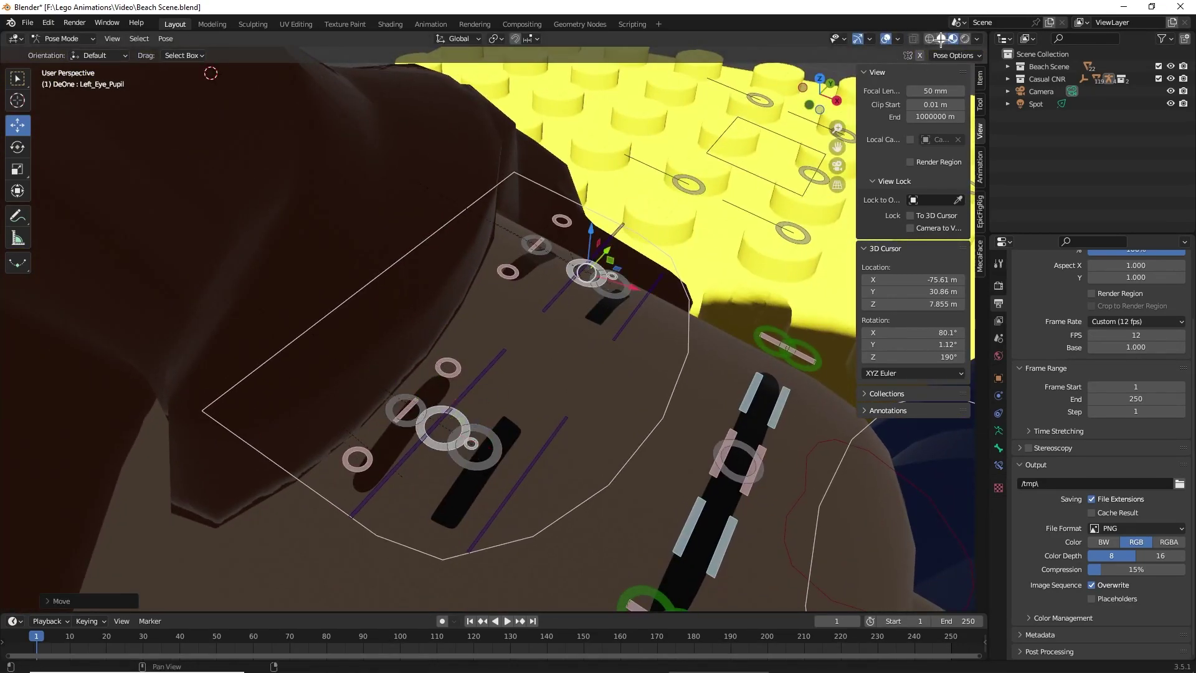
- Switch the viewport to solid shading and view the posed minifigure through the camera
{"action": "left_click", "coordinate": [940, 39]}
{"action": "middle_click_drag", "start_coordinate": [473, 262], "coordinate": [561, 262]}
{"action": "left_click", "coordinate": [509, 303]}
{"action": "left_click", "coordinate": [639, 237]}
{"action": "key", "text": "r"}
{"action": "key", "text": "Escape"}
{"action": "key", "text": "KP_0"}
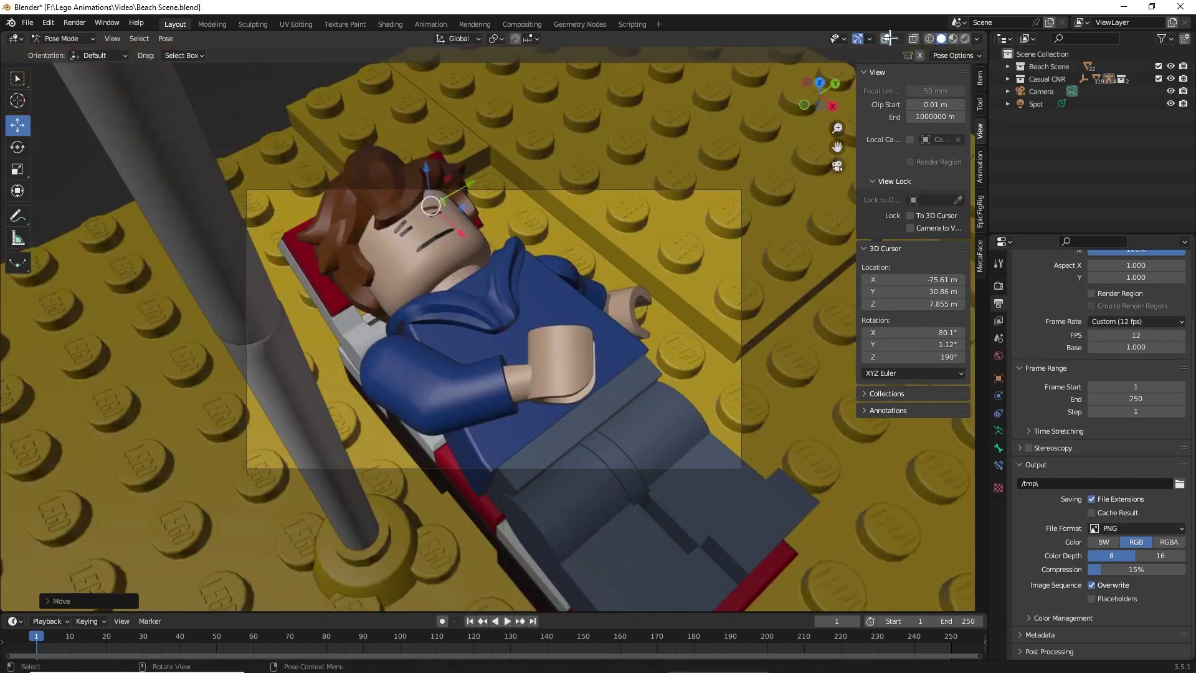
- Frame the face and open the mouth by moving the Mouth_Size control
{"action": "key", "text": "KP_Decimal"}
{"action": "middle_click_drag", "start_coordinate": [684, 187], "coordinate": [723, 200]}
{"action": "left_click", "coordinate": [723, 204]}
{"action": "key", "text": "g"}
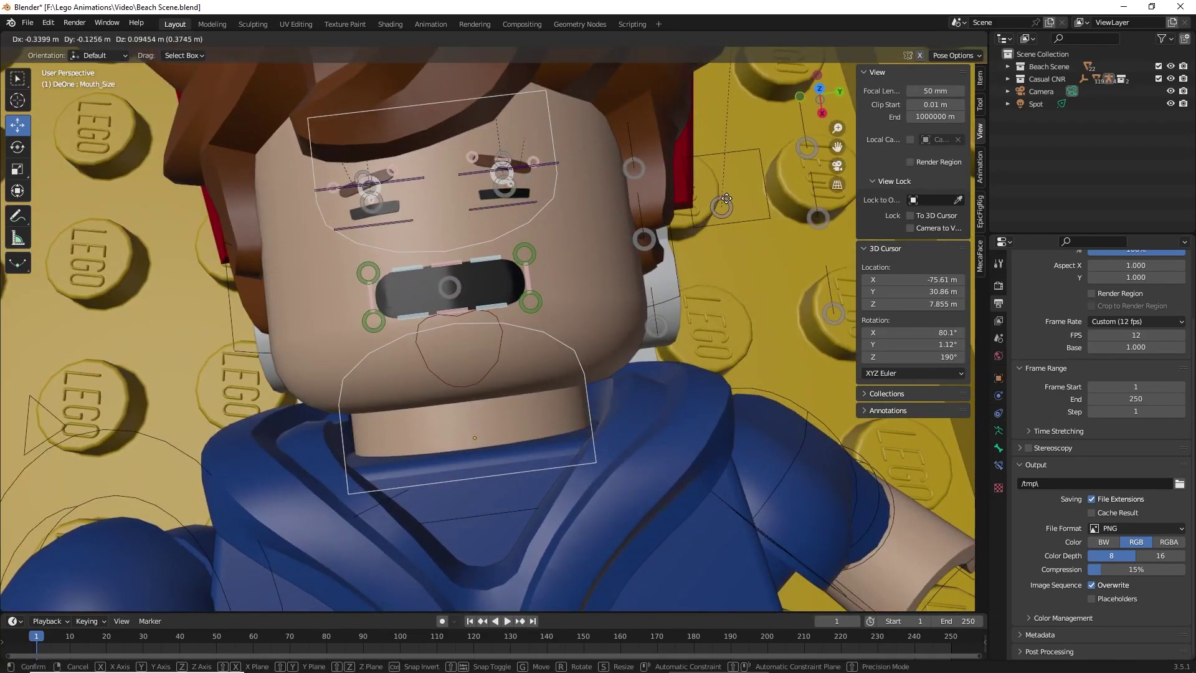
{"action": "left_click", "coordinate": [726, 204]}
- Reshape the open mouth by moving its corner and lip controls
{"action": "scroll", "coordinate": [726, 205], "scroll_direction": "up", "scroll_amount": 2}
{"action": "left_click", "coordinate": [301, 295]}
{"action": "key", "text": "g"}
{"action": "left_click", "coordinate": [313, 285]}
{"action": "middle_click_drag", "start_coordinate": [313, 284], "coordinate": [355, 323]}
{"action": "left_click", "coordinate": [357, 408]}
{"action": "key", "text": "g"}
{"action": "left_click", "coordinate": [362, 429]}
{"action": "left_click", "coordinate": [507, 334]}
{"action": "key", "text": "g"}
{"action": "left_click", "coordinate": [493, 286]}
- Refine the facial expression by rotating, scaling and moving face controls, including along Y, and check it through the camera
{"action": "middle_click_drag", "start_coordinate": [494, 287], "coordinate": [462, 262]}
{"action": "scroll", "coordinate": [458, 280], "scroll_direction": "up", "scroll_amount": 3}
{"action": "key", "text": "r"}
{"action": "left_click", "coordinate": [464, 264]}
{"action": "key", "text": "g"}
{"action": "key", "text": "y"}
{"action": "left_click_drag", "start_coordinate": [382, 377], "coordinate": [391, 349]}
{"action": "key", "text": "s"}
{"action": "left_click", "coordinate": [425, 290]}
{"action": "left_click_drag", "start_coordinate": [456, 316], "coordinate": [465, 317]}
{"action": "left_click_drag", "start_coordinate": [402, 348], "coordinate": [399, 357]}
{"action": "key", "text": "r"}
{"action": "left_click", "coordinate": [721, 171]}
{"action": "left_click", "coordinate": [837, 165]}
{"action": "scroll", "coordinate": [577, 320], "scroll_direction": "up", "scroll_amount": 3}
{"action": "scroll", "coordinate": [568, 282], "scroll_direction": "down", "scroll_amount": 3}
- Move the minifigure's head, part.030, slightly and rotate it to tilt on the lounger
{"action": "left_click", "coordinate": [886, 39]}
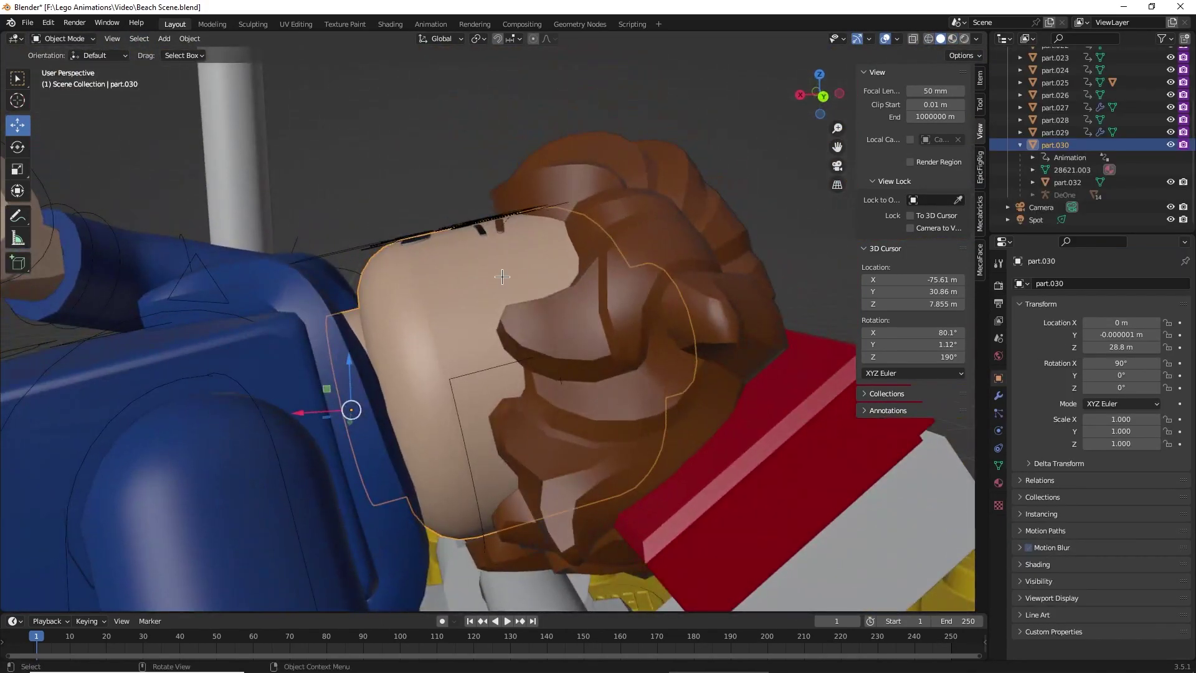
{"action": "left_click_drag", "start_coordinate": [294, 353], "coordinate": [284, 354]}
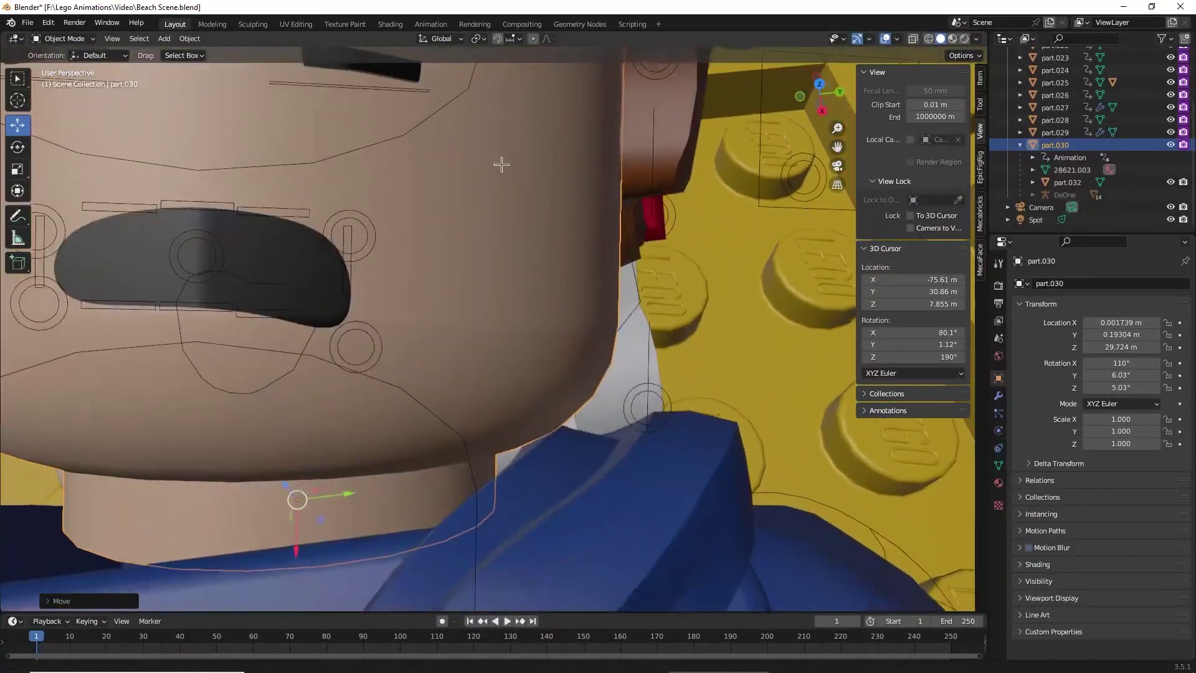
{"action": "key", "text": "r"}
{"action": "left_click", "coordinate": [502, 219]}
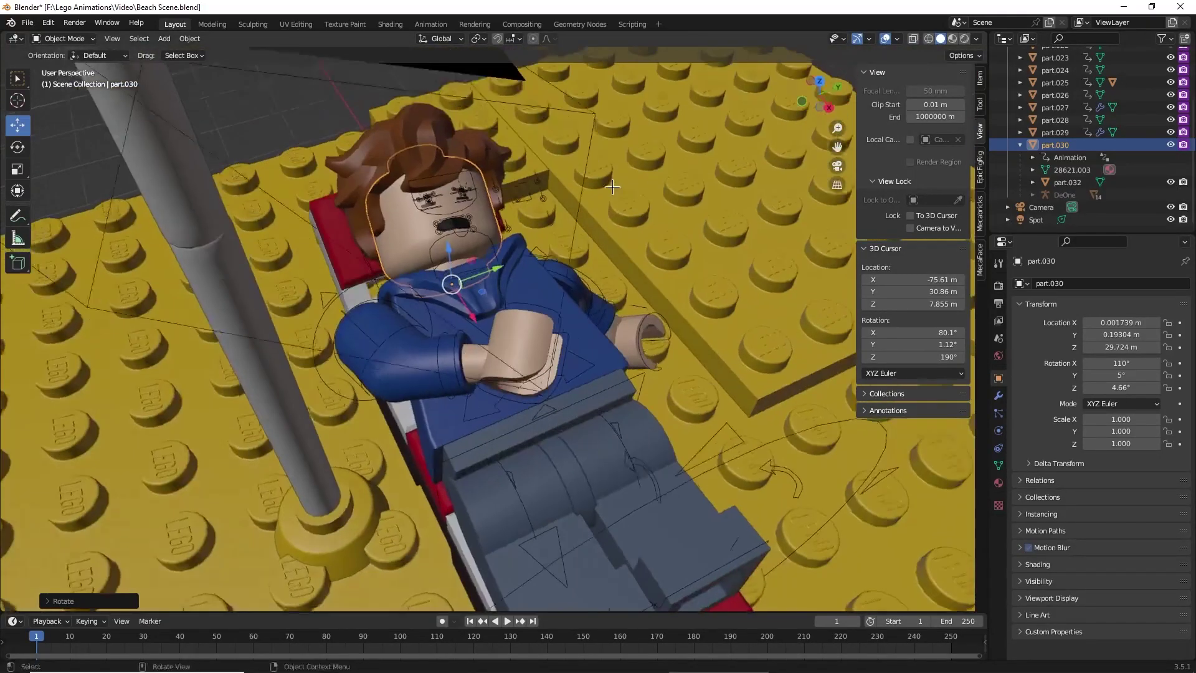
- Undo the free rotation of the right leg, part.023, and turn it to about 7° around Y with the Rotate tool
{"action": "middle_click_drag", "start_coordinate": [612, 187], "coordinate": [529, 124]}
{"action": "left_click", "coordinate": [449, 321]}
{"action": "key", "text": "r"}
{"action": "left_click", "coordinate": [445, 327]}
{"action": "key", "text": "ctrl+z"}
{"action": "left_click", "coordinate": [17, 147]}
{"action": "left_click_drag", "start_coordinate": [430, 352], "coordinate": [416, 354]}
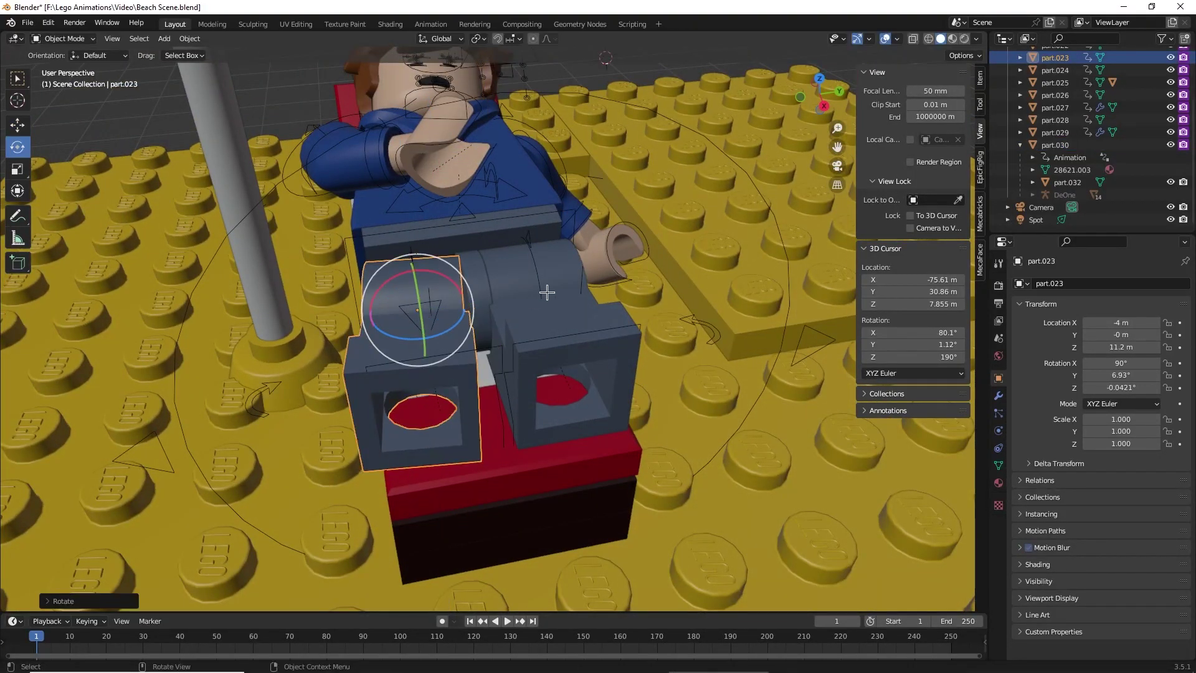
- Rotate the minifigure's left leg slightly and nudge it into position on the end of the sun lounger
{"action": "left_click", "coordinate": [546, 293]}
{"action": "left_click_drag", "start_coordinate": [541, 337], "coordinate": [556, 335]}
{"action": "middle_click_drag", "start_coordinate": [526, 299], "coordinate": [529, 398]}
{"action": "left_click", "coordinate": [18, 125]}
{"action": "left_click_drag", "start_coordinate": [561, 395], "coordinate": [566, 394]}
{"action": "left_click_drag", "start_coordinate": [541, 412], "coordinate": [543, 417]}
{"action": "middle_click_drag", "start_coordinate": [543, 417], "coordinate": [563, 364]}
- Move the minifigure's right leg slightly so it sits properly at the hip on the lounger
{"action": "left_click", "coordinate": [461, 369]}
{"action": "left_click_drag", "start_coordinate": [470, 385], "coordinate": [474, 391]}
{"action": "left_click_drag", "start_coordinate": [496, 338], "coordinate": [498, 337]}
- Try to move the LeftFootIK bone of the minifigure's rig in Pose Mode, and undo the attempt
{"action": "left_click", "coordinate": [75, 39]}
{"action": "left_click", "coordinate": [566, 418]}
{"action": "left_click", "coordinate": [70, 39]}
{"action": "left_click", "coordinate": [66, 79]}
{"action": "left_click", "coordinate": [570, 416]}
{"action": "left_click_drag", "start_coordinate": [520, 444], "coordinate": [654, 474]}
{"action": "key", "text": "ctrl+z"}
{"action": "left_click", "coordinate": [667, 366]}
{"action": "scroll", "coordinate": [286, 211], "scroll_direction": "down", "scroll_amount": 6}
{"action": "key", "text": "ctrl+z"}
- Return to the camera view and render the posed minifigure on the lounger as a still image
{"action": "middle_click_drag", "start_coordinate": [486, 225], "coordinate": [453, 158]}
{"action": "key", "text": "KP_0"}
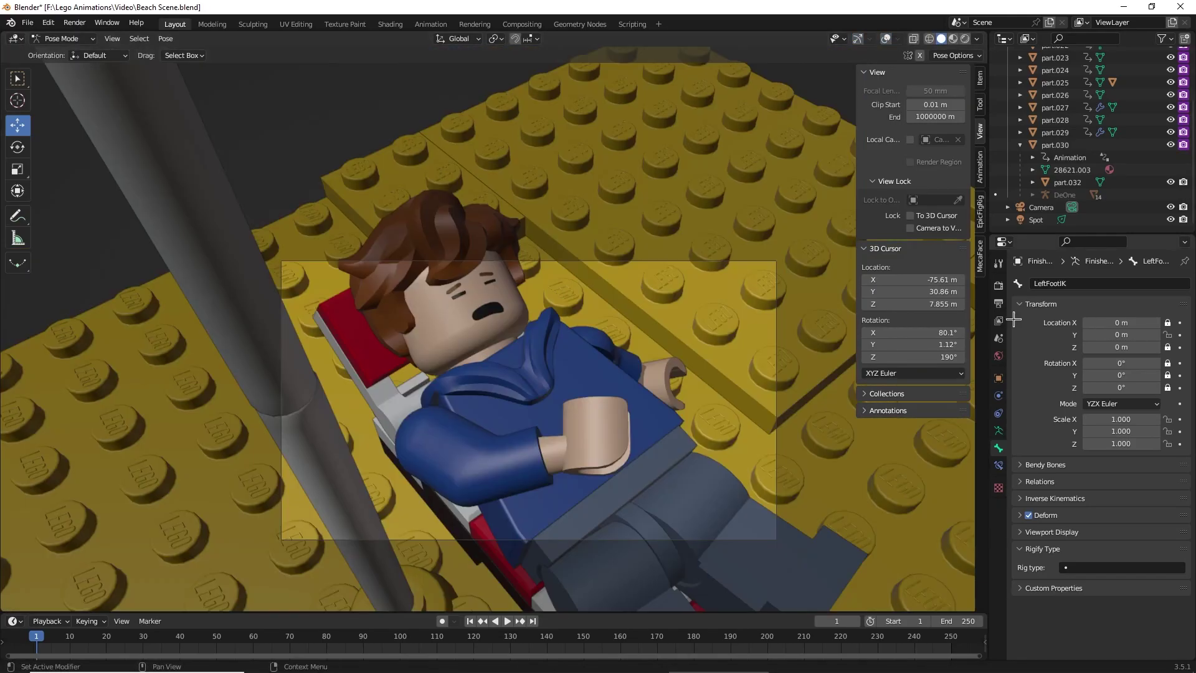
{"action": "left_click", "coordinate": [66, 24]}
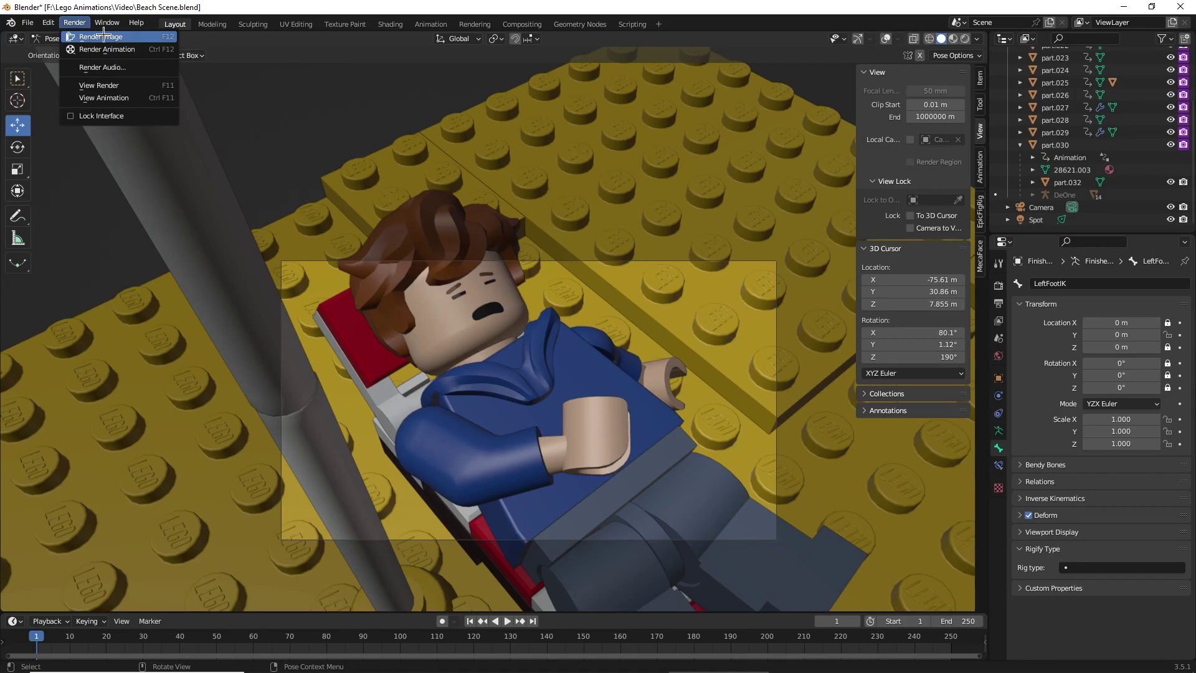
{"action": "left_click", "coordinate": [102, 36]}
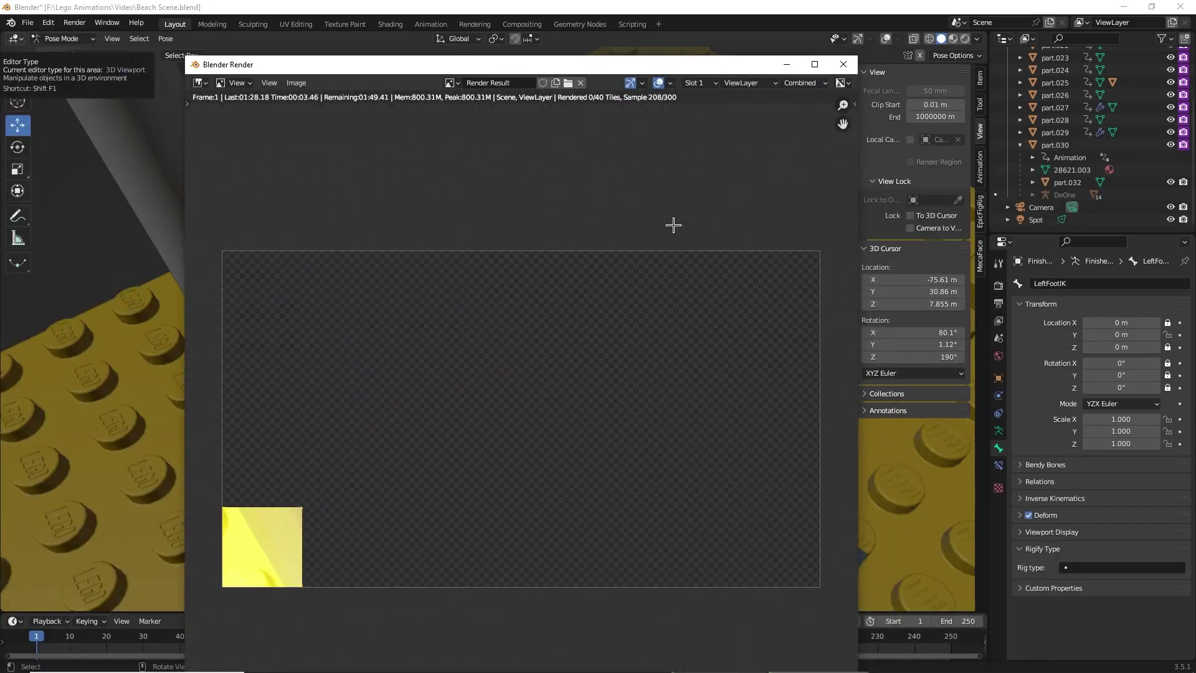
- Examine the rendered image up close, checking the minifigure's face, pose and lighting
{"action": "scroll", "coordinate": [373, 284], "scroll_direction": "down", "scroll_amount": 1}
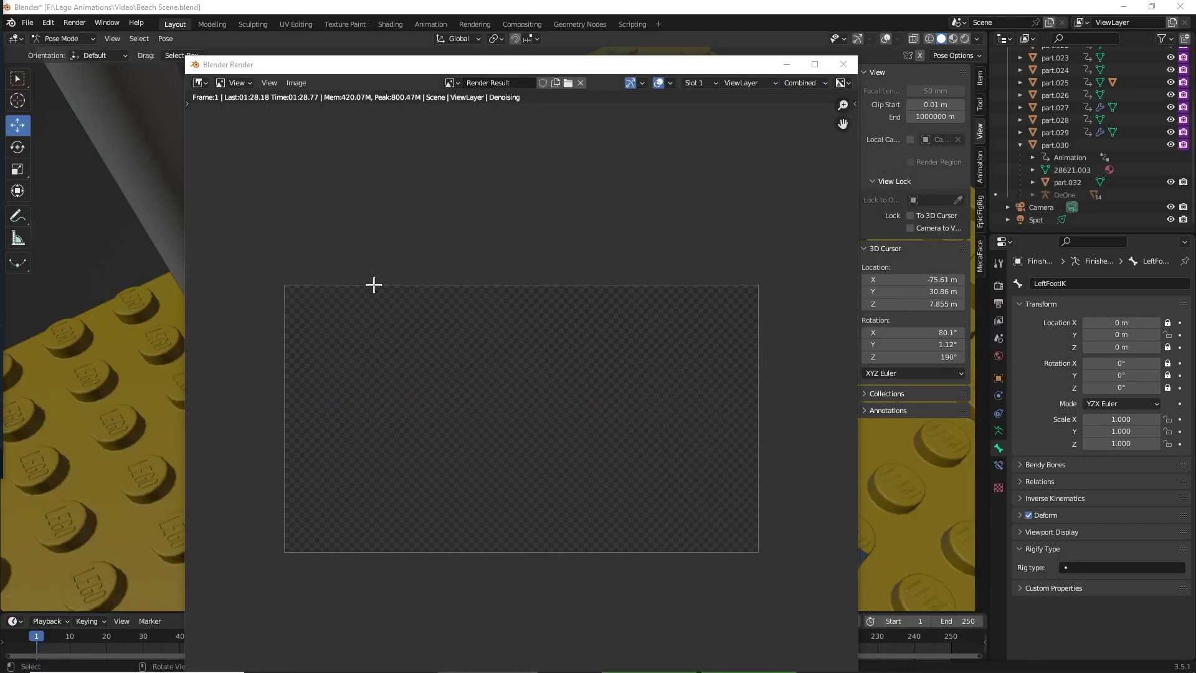
{"action": "scroll", "coordinate": [428, 304], "scroll_direction": "up", "scroll_amount": 1}
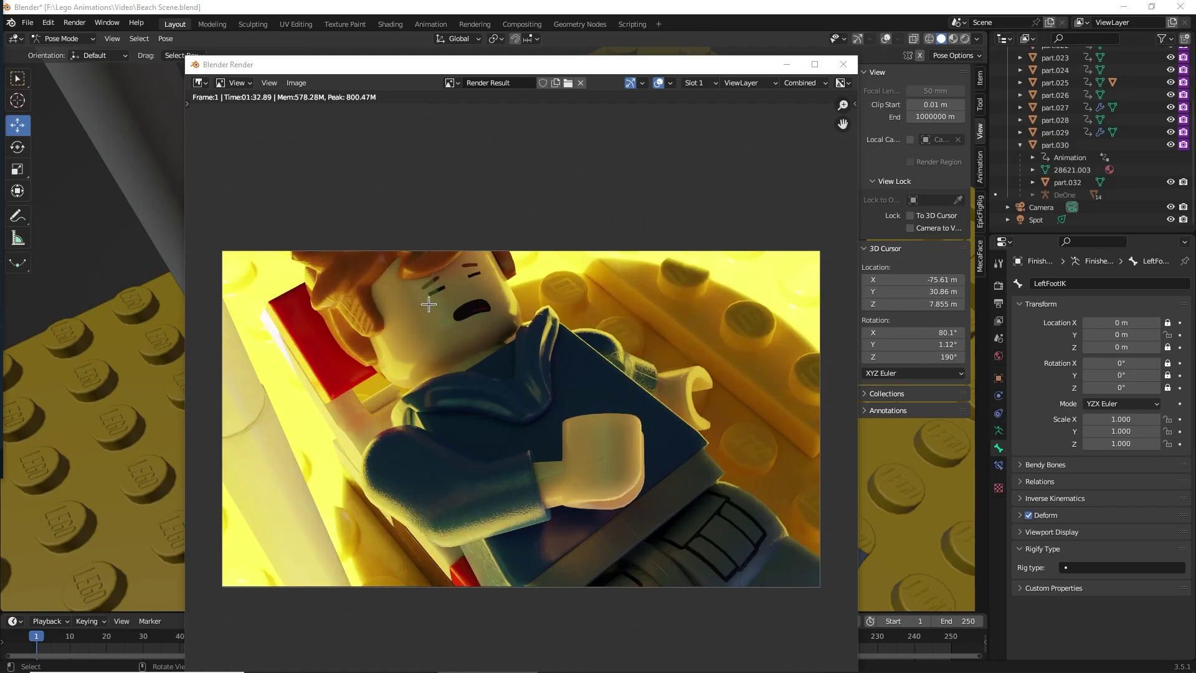
{"action": "middle_click_drag", "start_coordinate": [441, 304], "coordinate": [417, 296]}
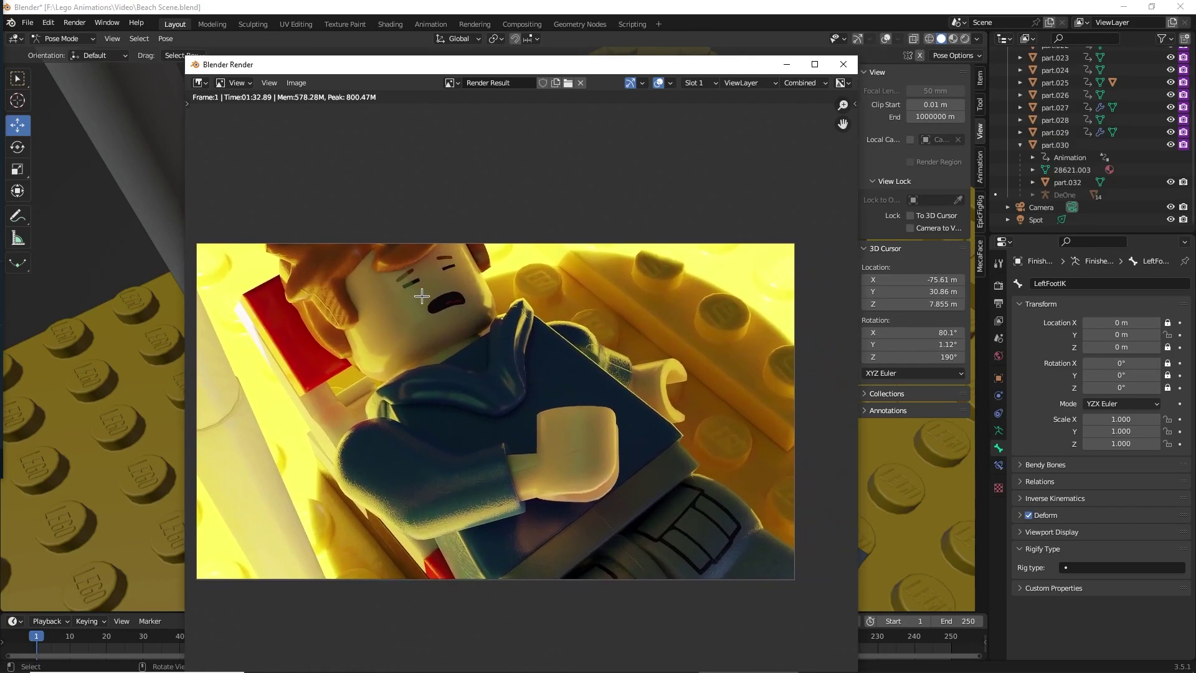
{"action": "scroll", "coordinate": [439, 295], "scroll_direction": "up", "scroll_amount": 1}
{"action": "mouse_move", "coordinate": [519, 284]}
{"action": "middle_mouse_down"}
{"action": "mouse_move", "coordinate": [493, 285]}
{"action": "mouse_move", "coordinate": [520, 270]}
{"action": "middle_mouse_up"}
{"action": "scroll", "coordinate": [519, 270], "scroll_direction": "down", "scroll_amount": 2}
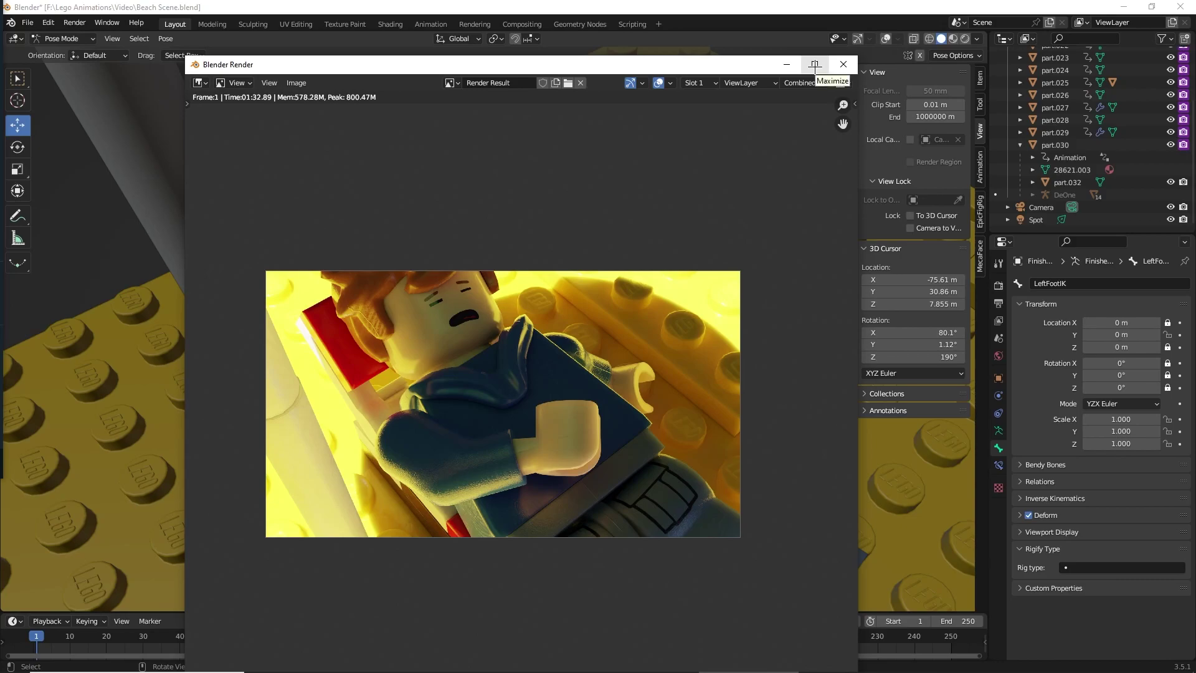
{"action": "scroll", "coordinate": [507, 270], "scroll_direction": "up", "scroll_amount": 2}
{"action": "scroll", "coordinate": [511, 284], "scroll_direction": "down", "scroll_amount": 1}
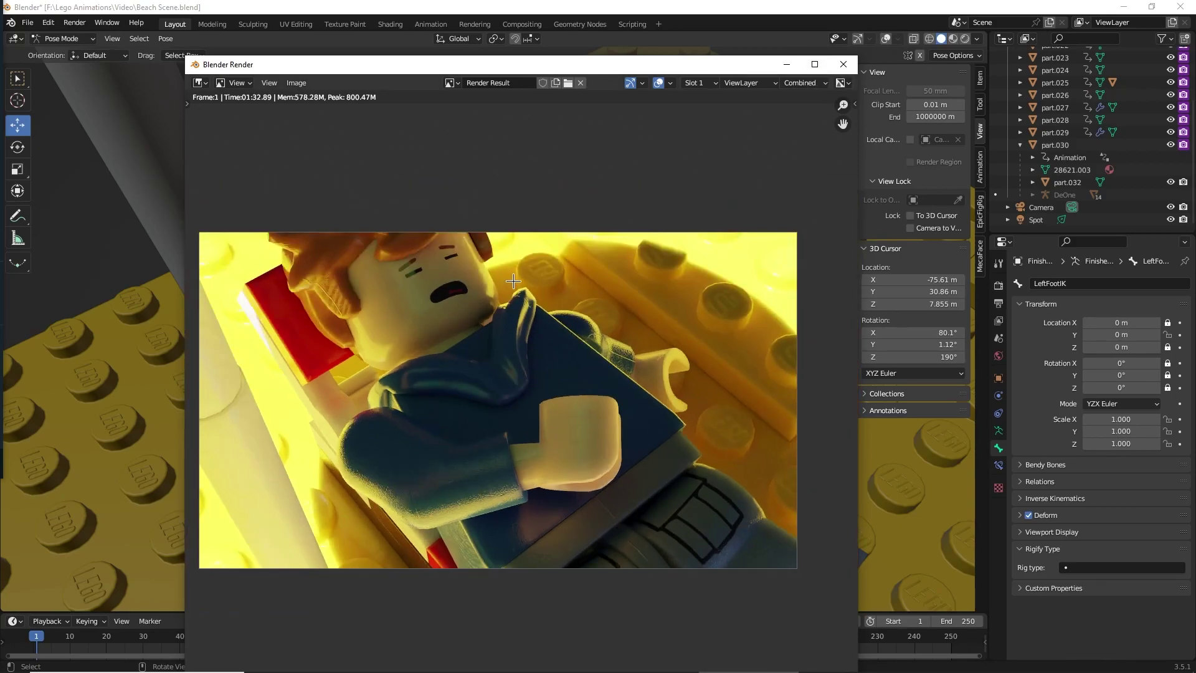